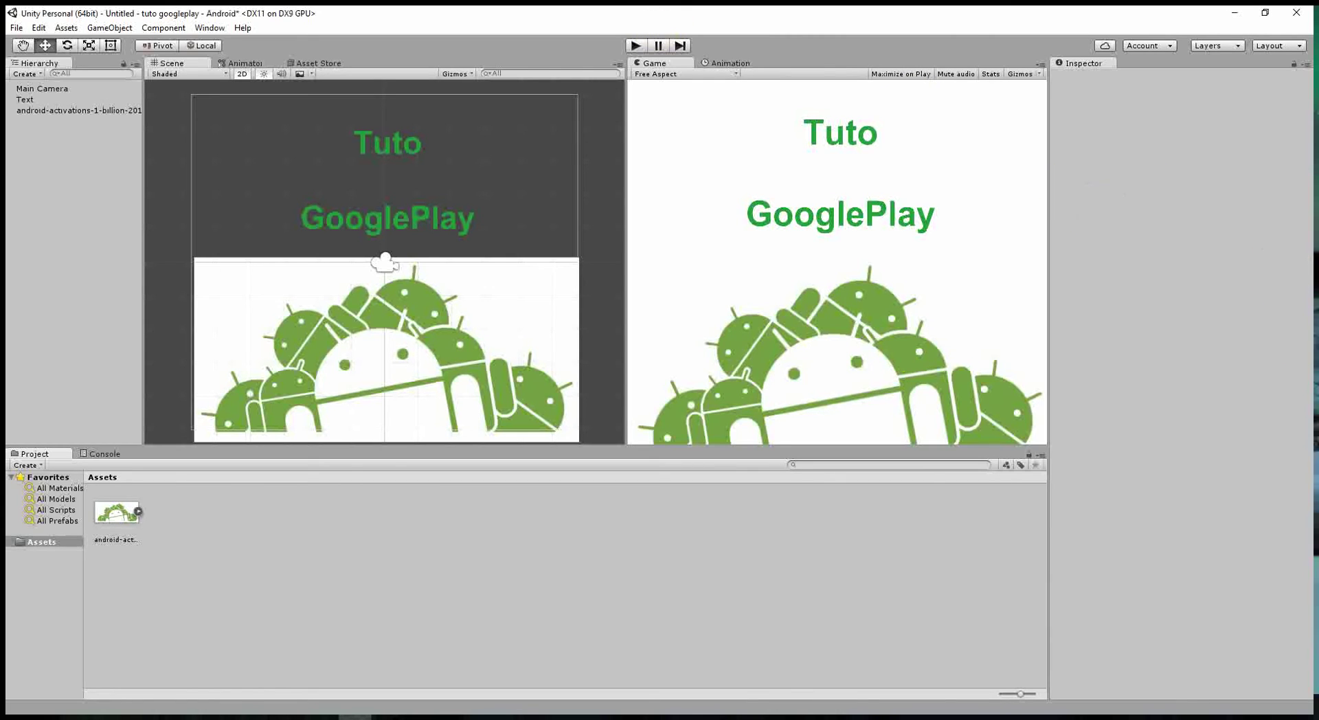
Place the Vysor phone mirror of Google Play over the Unity Tuto GooglePlay Game view
drag(848, 235, 790, 196)
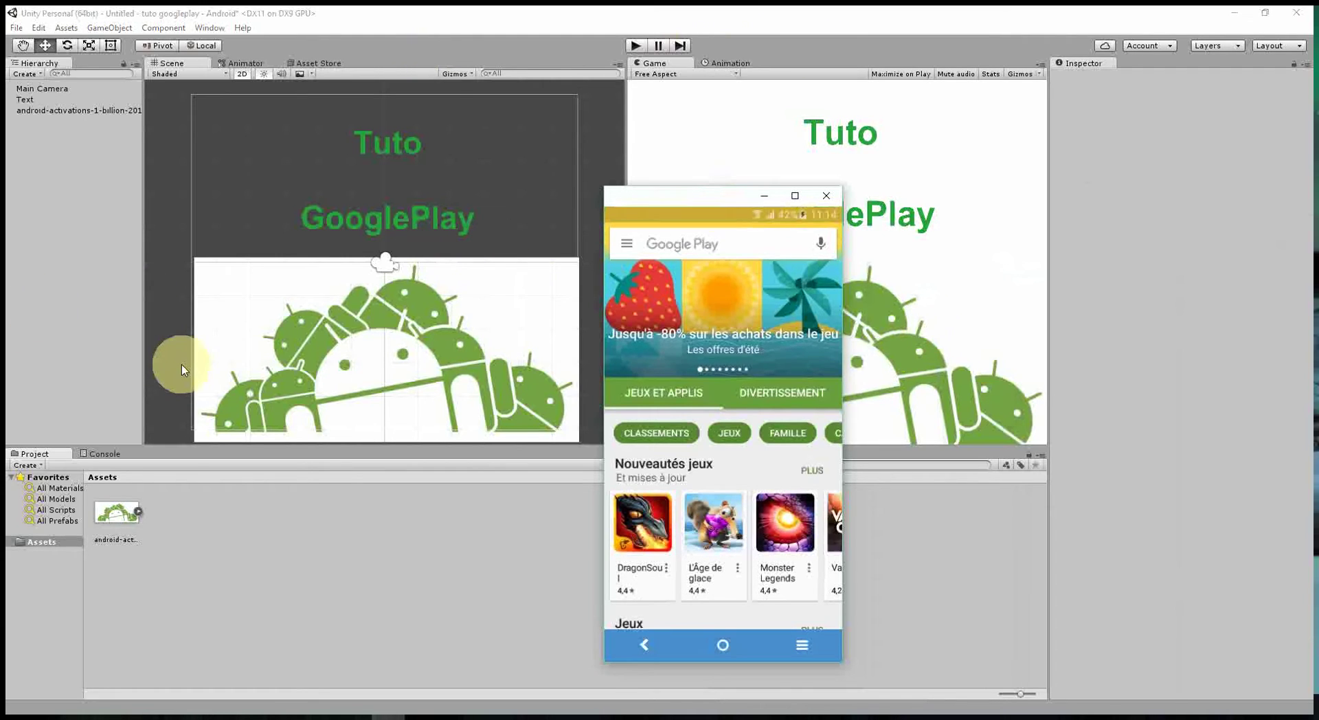
Reposition the phone mirror, try the Play Store search, then switch to developer.android.com in the browser
mouse_move(675, 196)
mouse_down()
mouse_move(610, 107)
mouse_move(686, 124)
mouse_up()
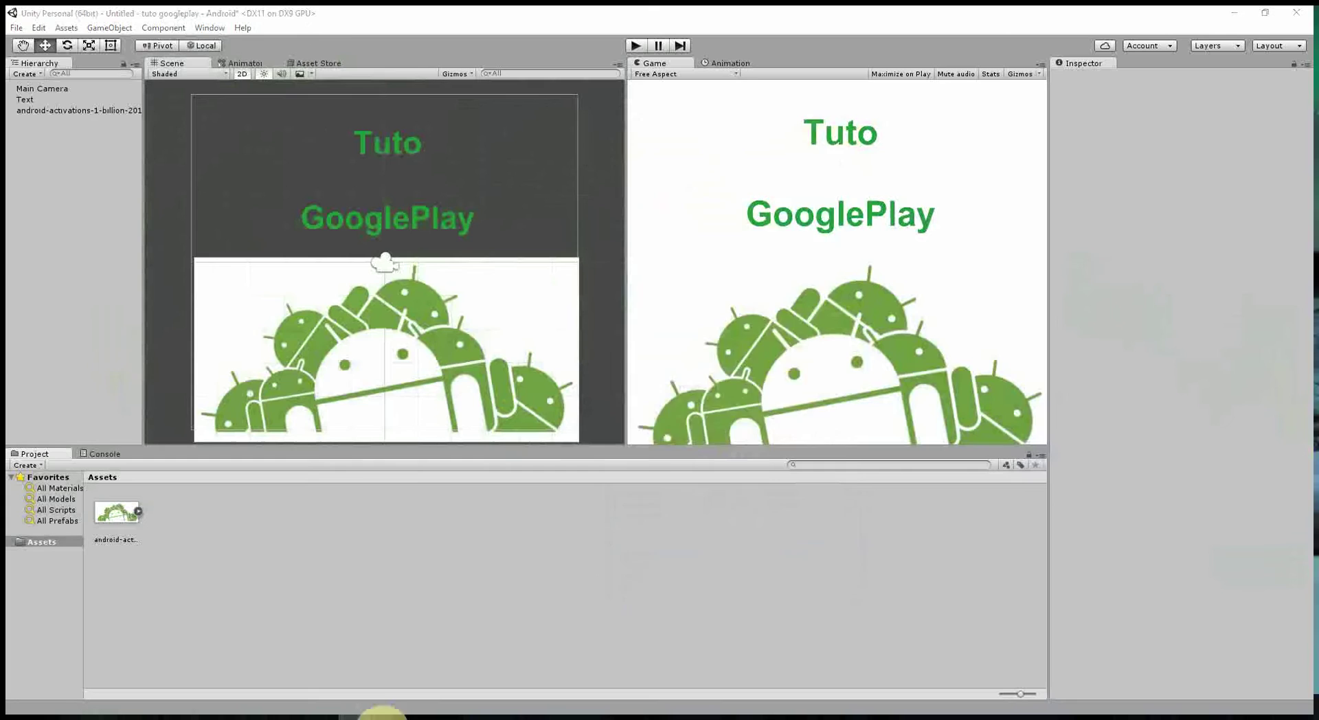
click(699, 175)
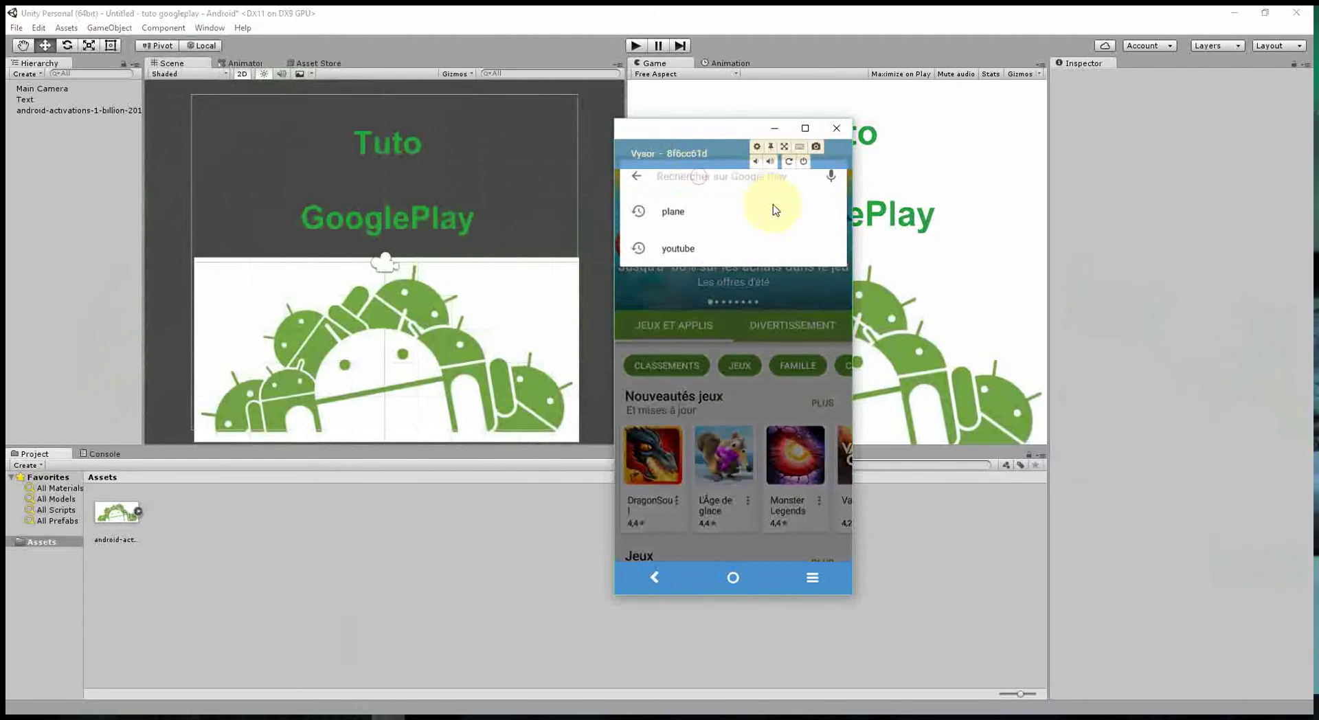
click(747, 371)
click(804, 447)
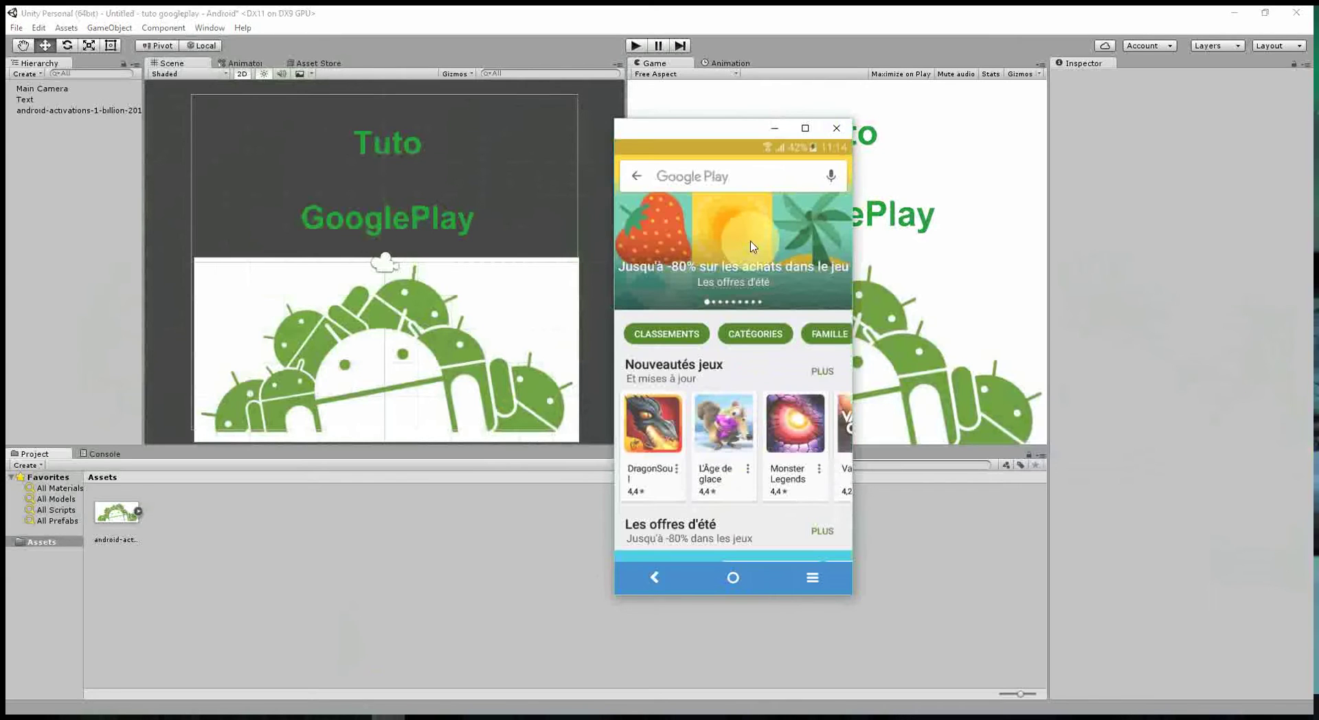
click(312, 715)
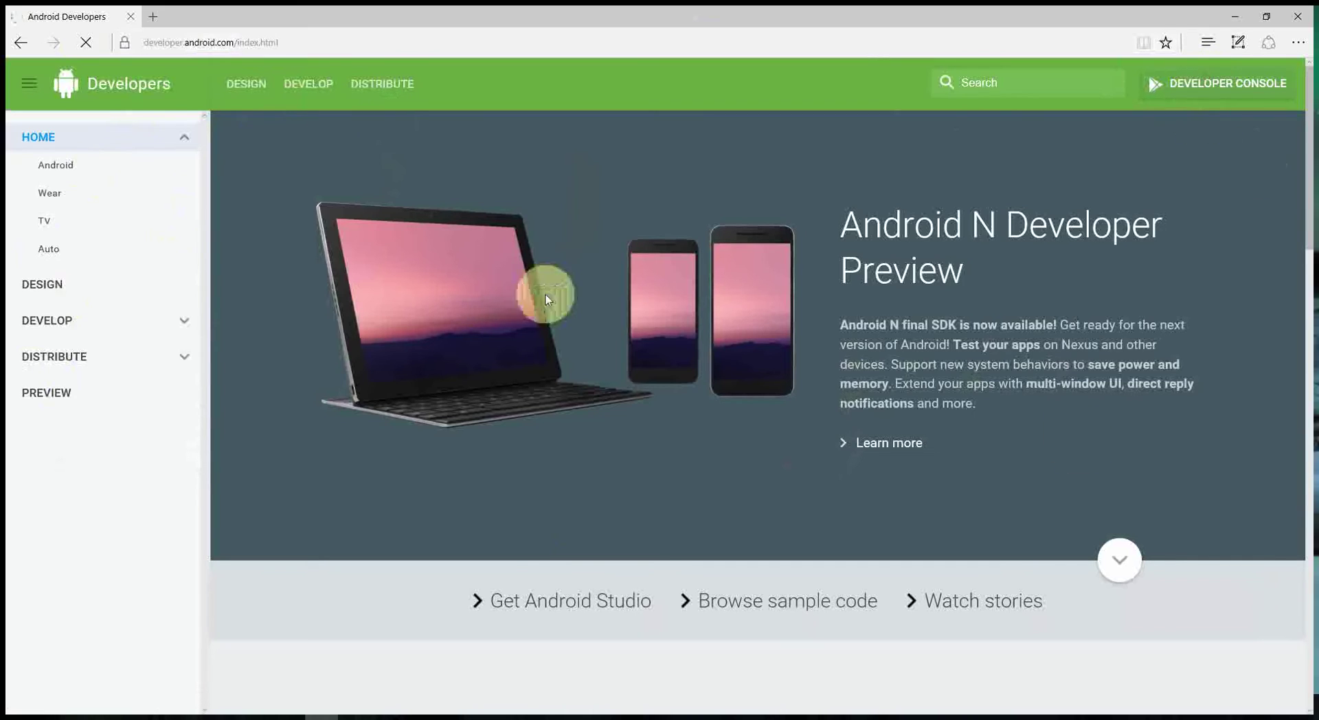
Go from developer.android.com to the Developer Console's All Applications list showing Car Racer 1.03
click(1175, 91)
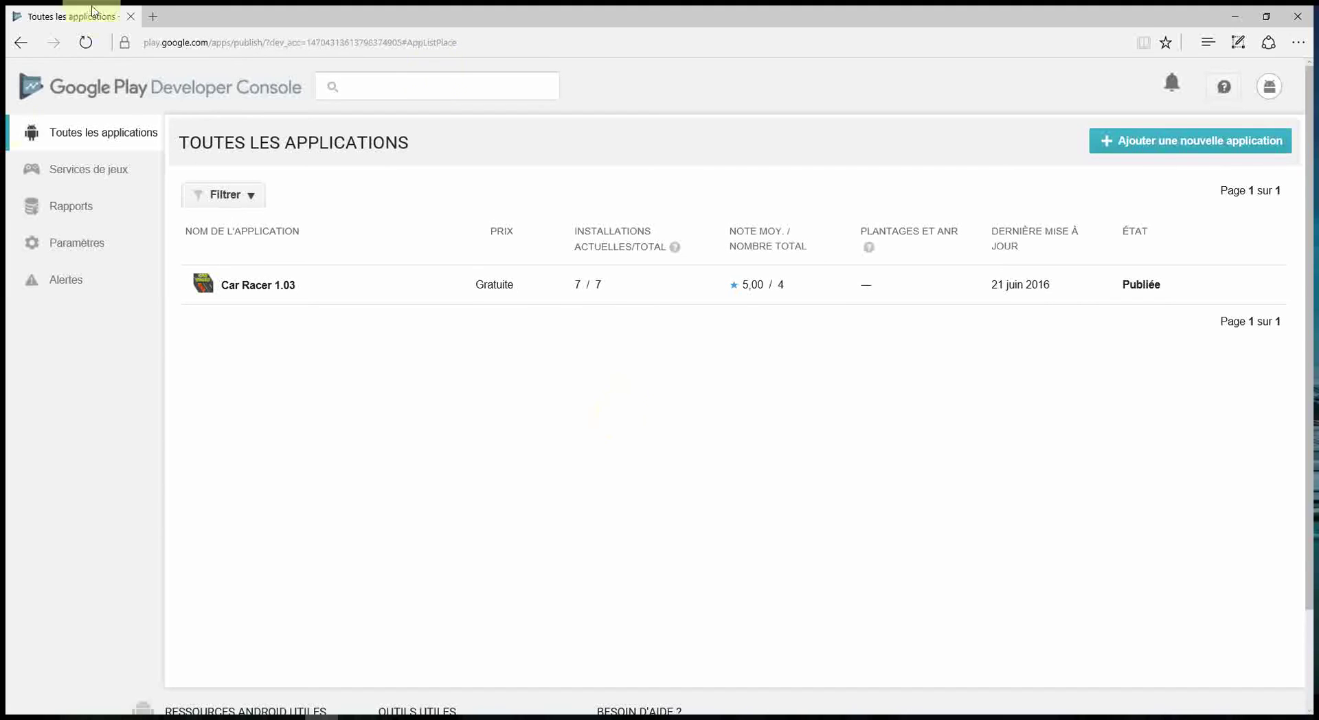
Switch briefly to Unity, return to the console, and open the Services de jeux page
click(352, 716)
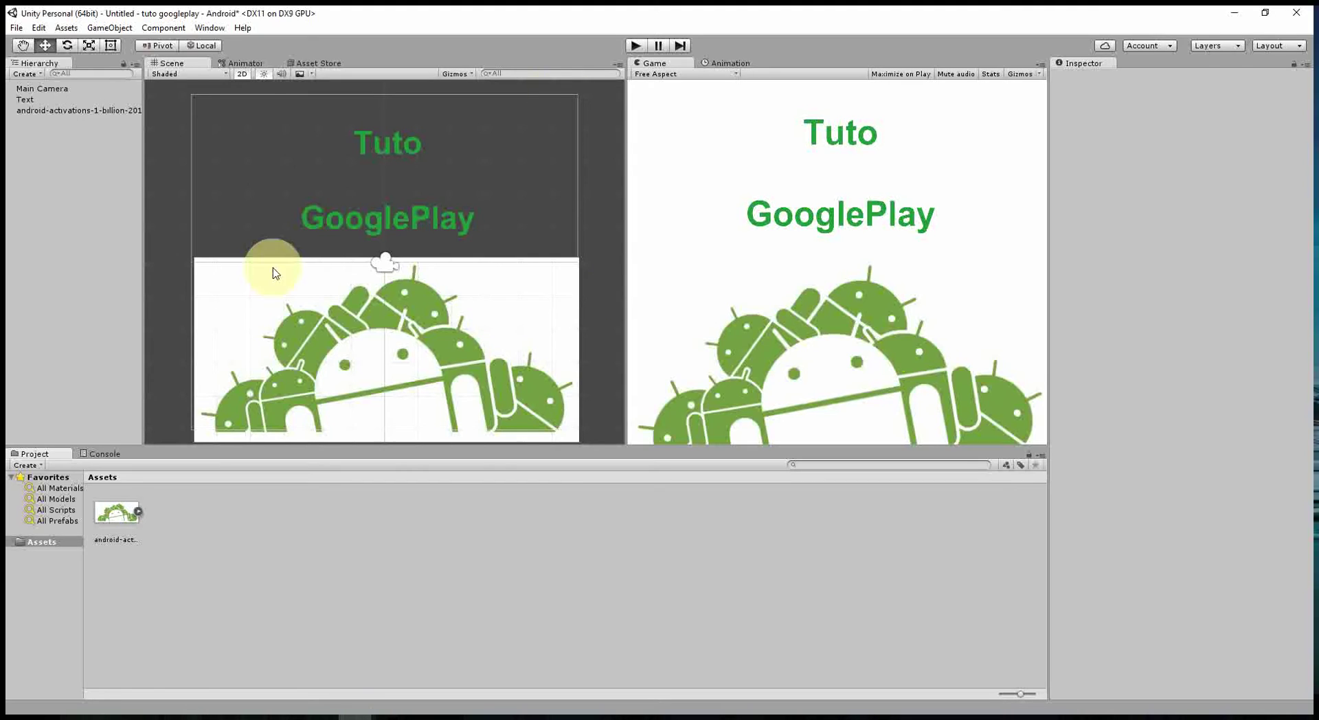
click(328, 715)
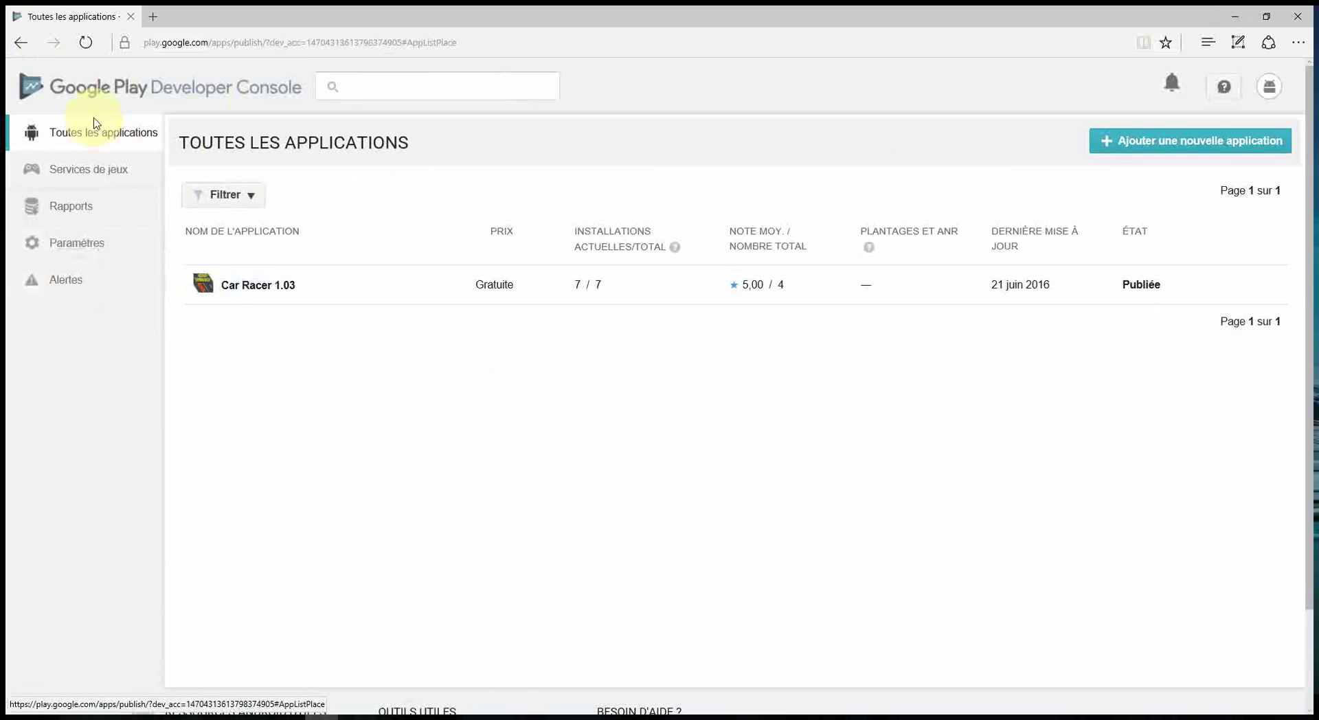
click(85, 172)
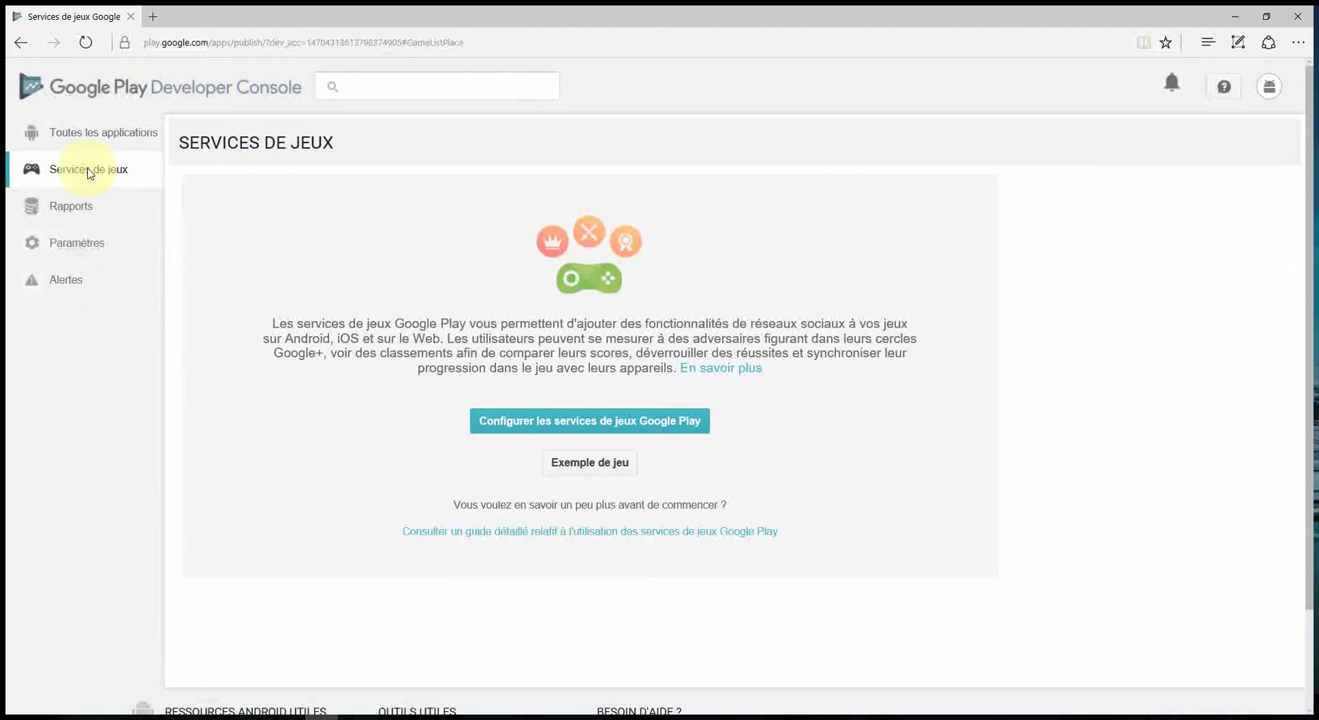
Highlight and clear the game services description, then go to the Rapports section
drag(271, 321, 696, 369)
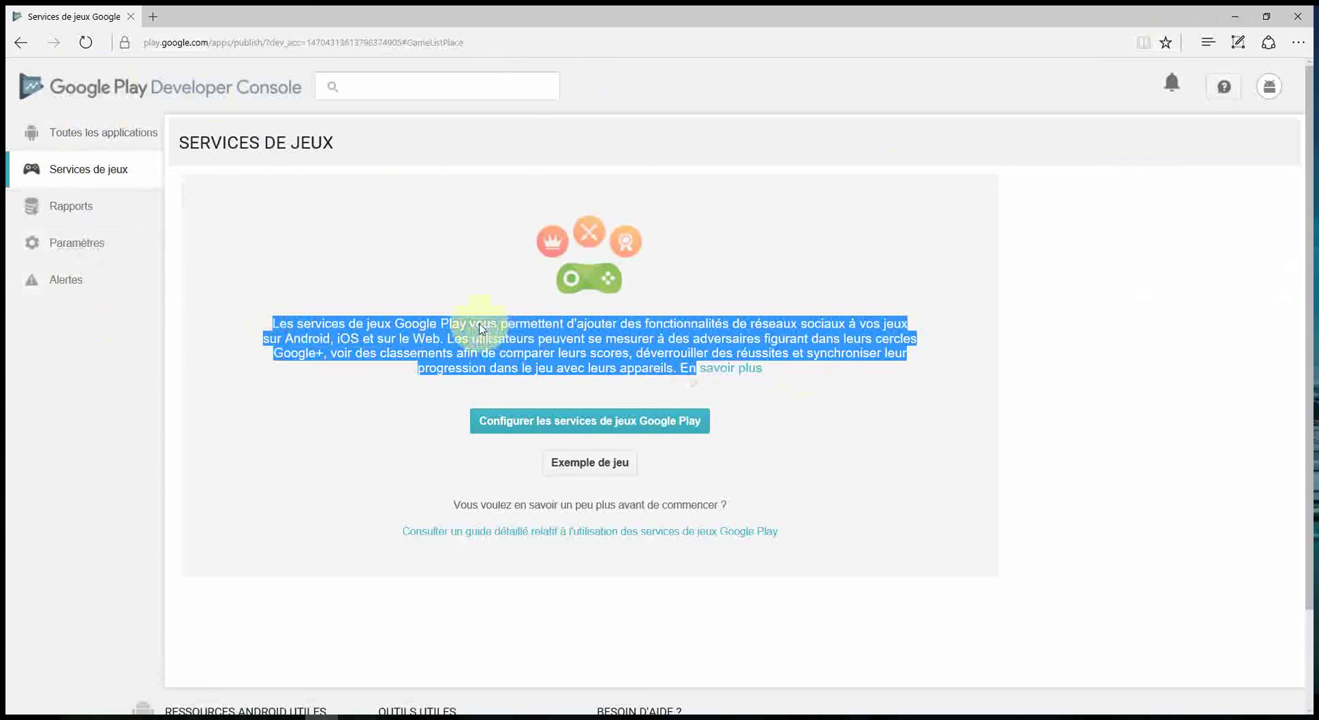
click(779, 279)
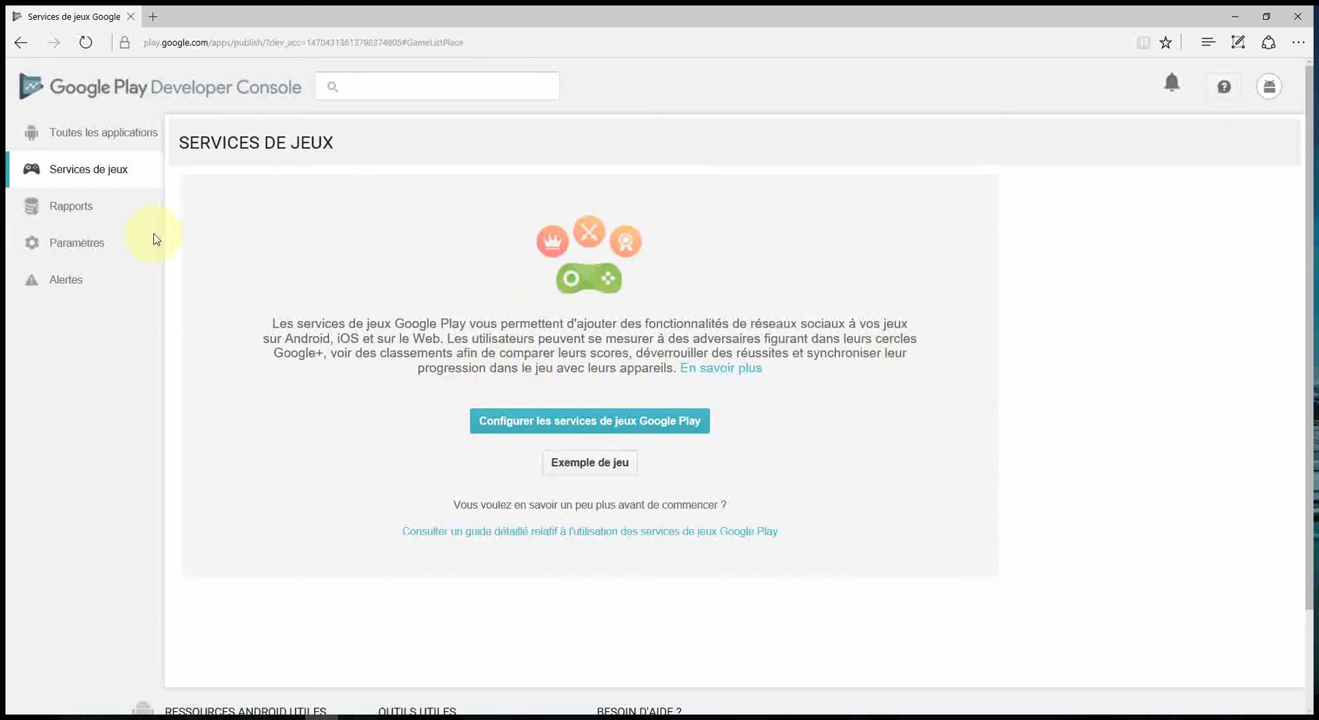
click(84, 215)
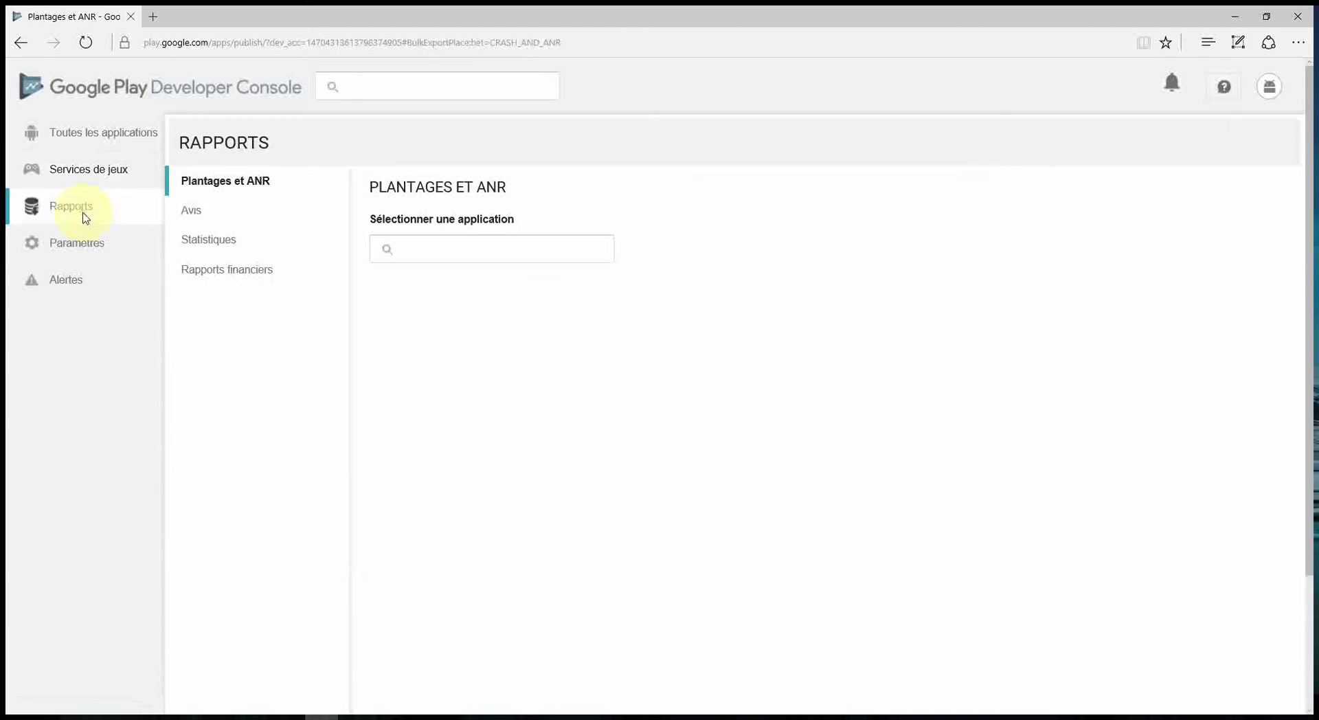
Look through the Avis and Statistiques report tabs, then select Car Racer as the reported app
click(225, 218)
click(224, 240)
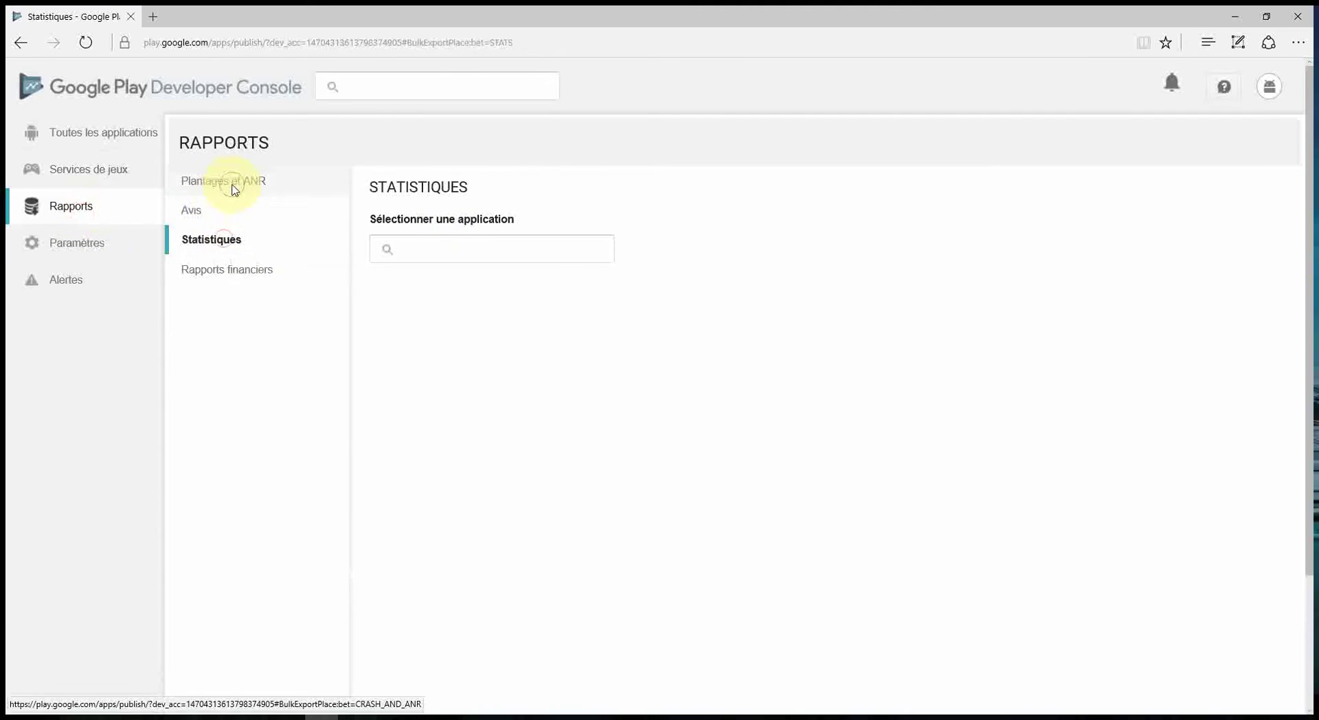
click(260, 181)
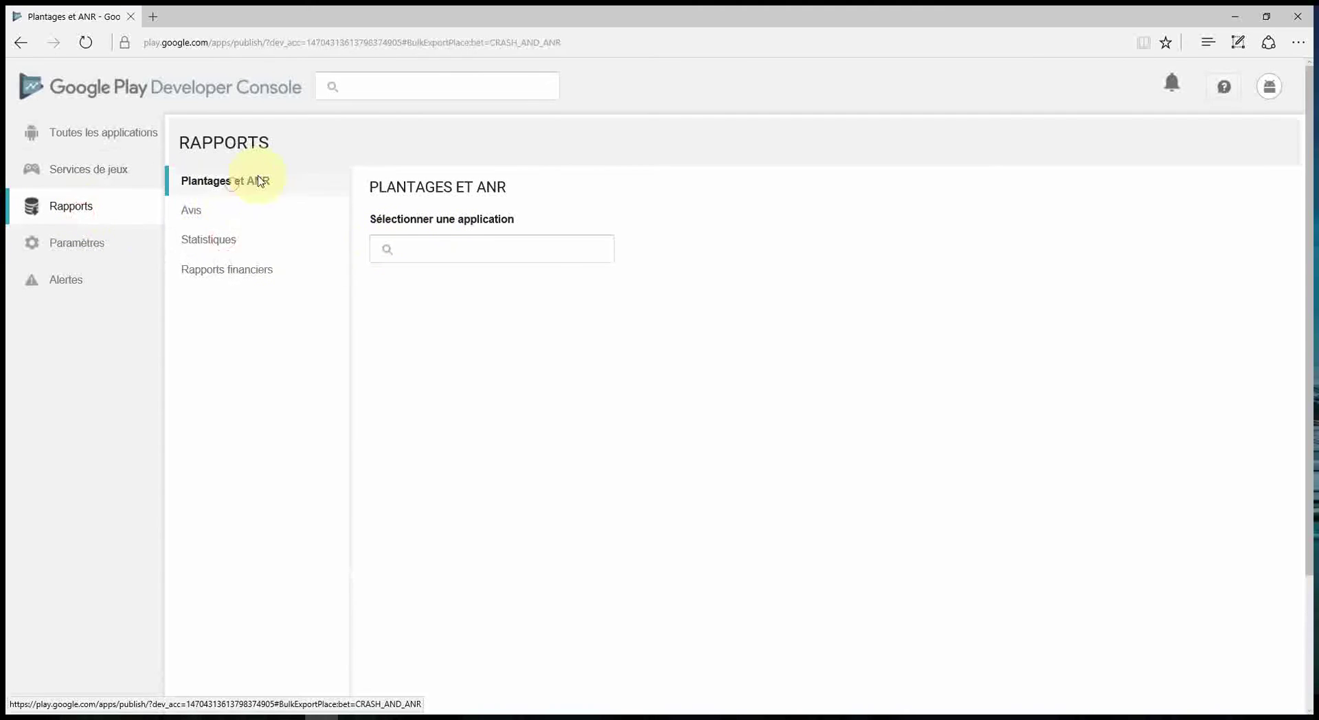
click(420, 252)
click(433, 287)
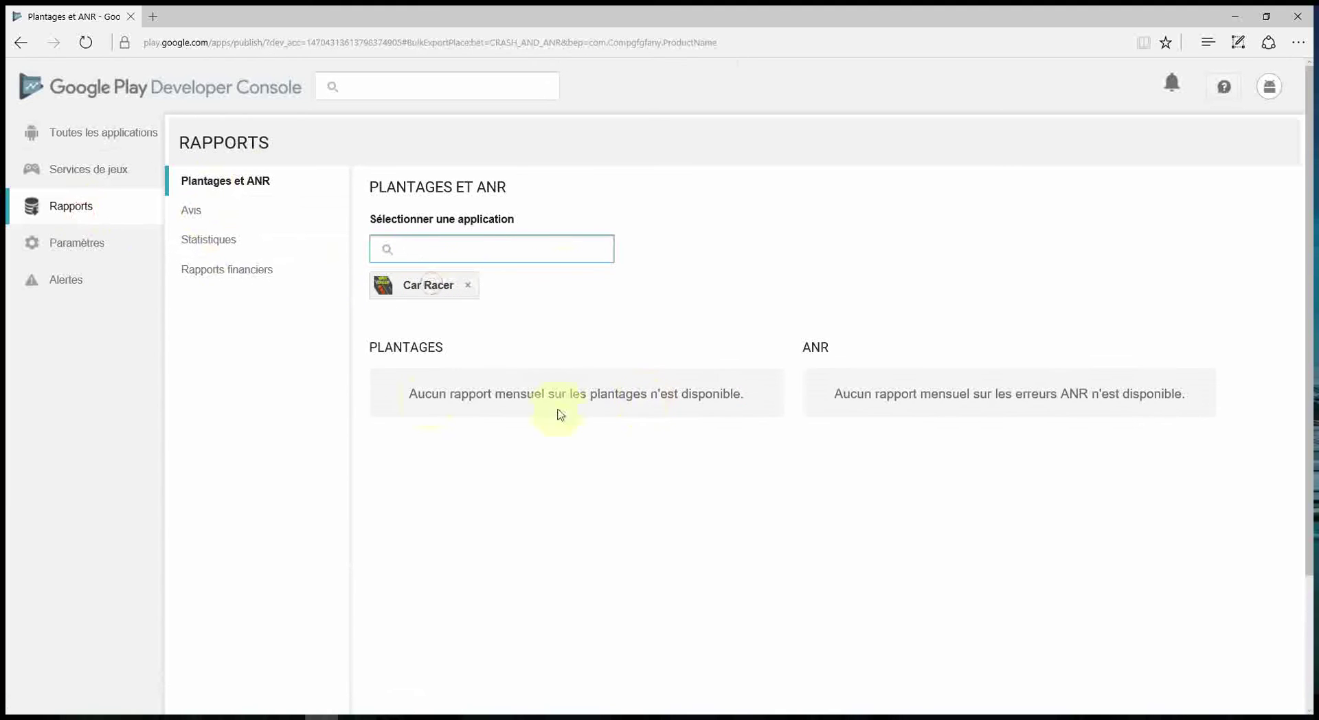
Download Car Racer's June 2016 monthly reviews report and open the CSV file
click(196, 211)
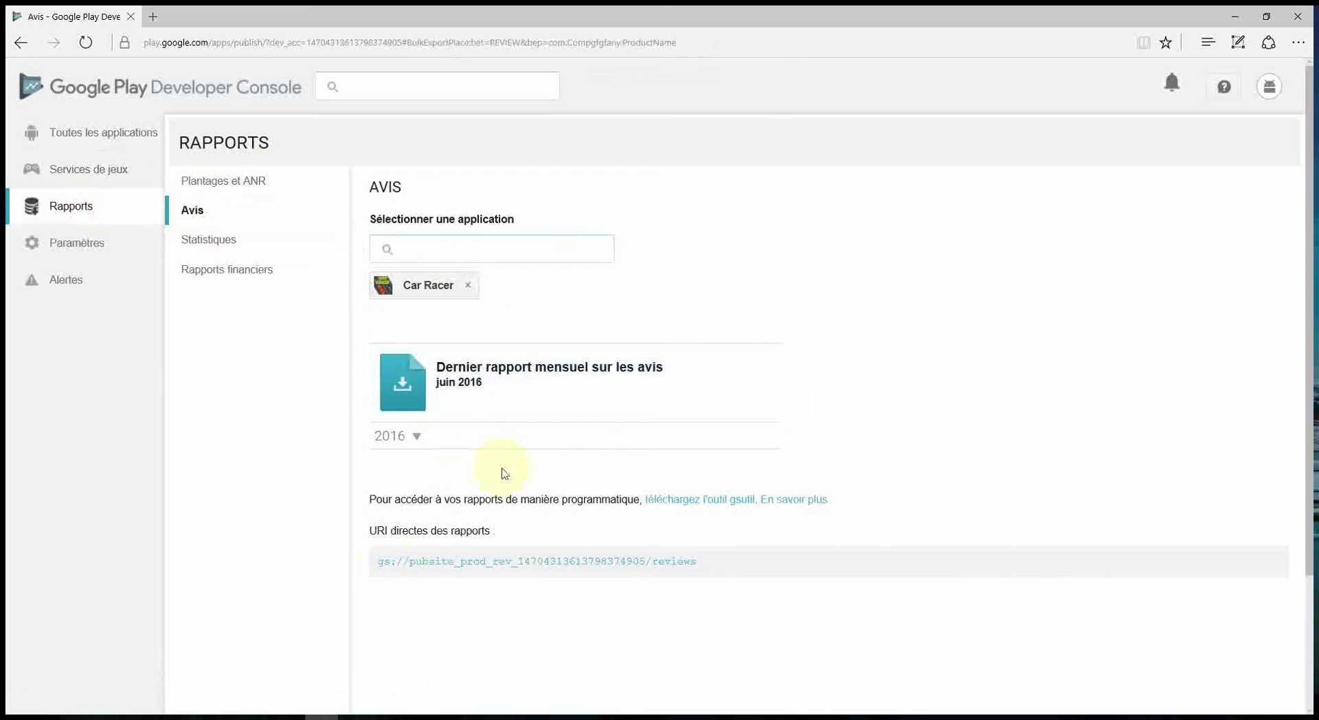
click(417, 395)
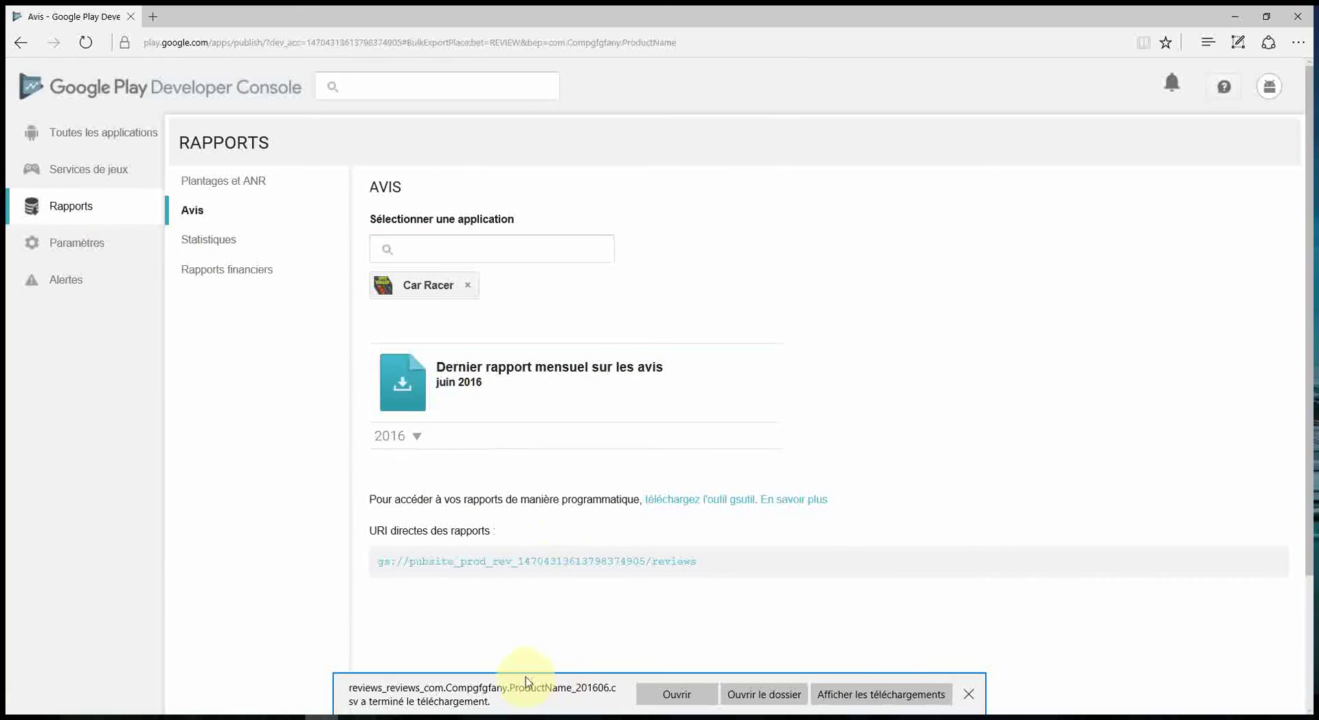
click(677, 695)
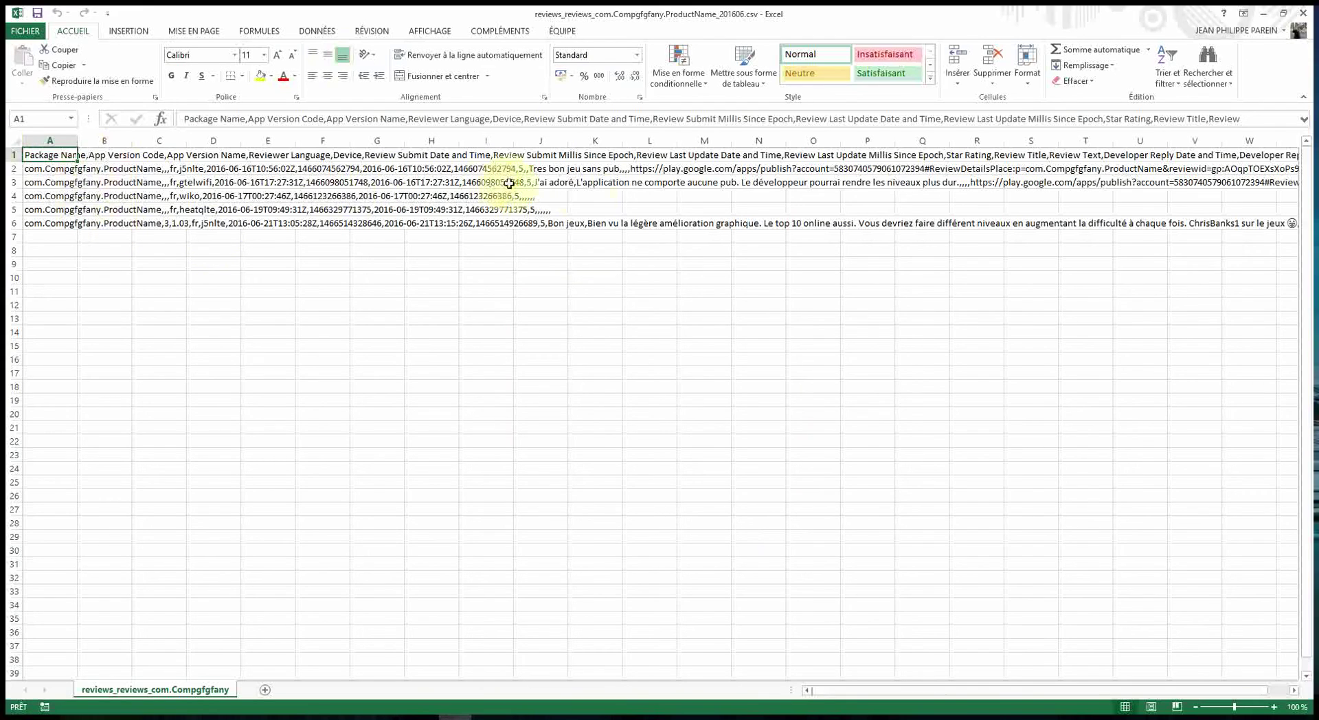
Close the Car Racer reviews CSV in Excel to return to the Reviews reports page
click(1296, 21)
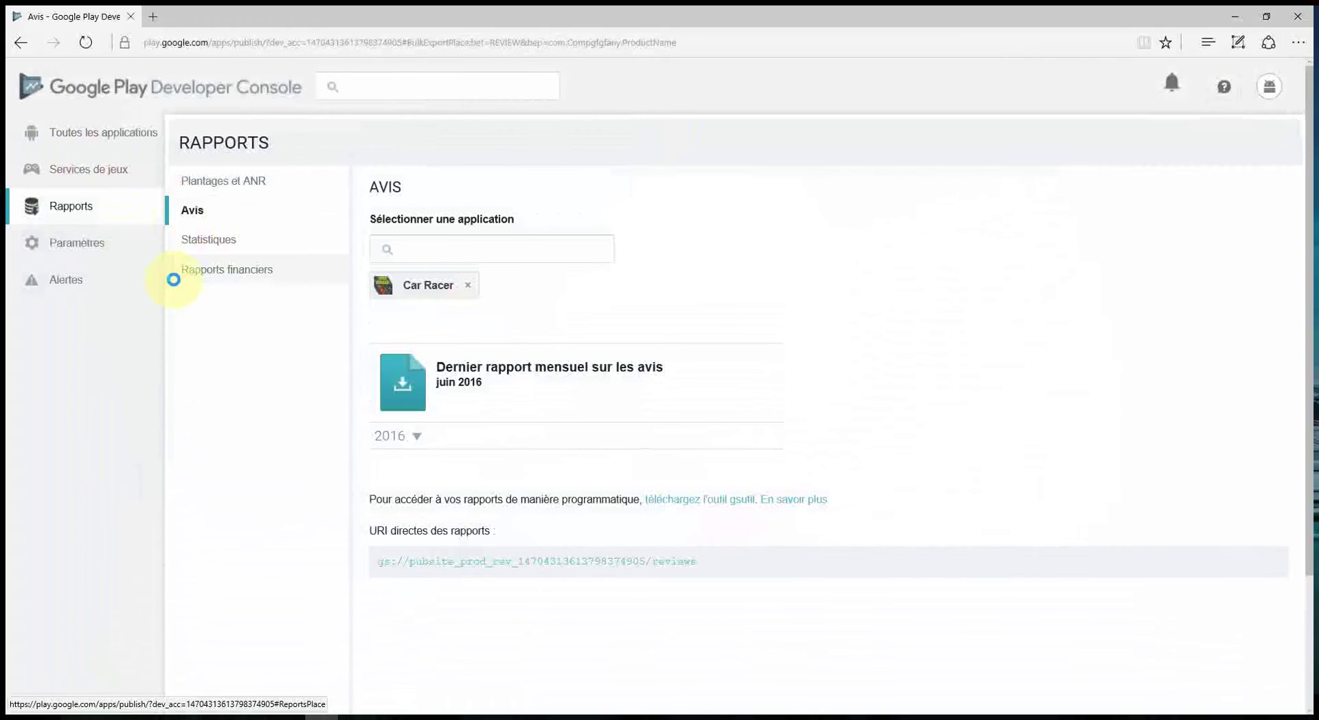
View Car Racer's Statistiques reports, then move on to the Alertes page
click(217, 241)
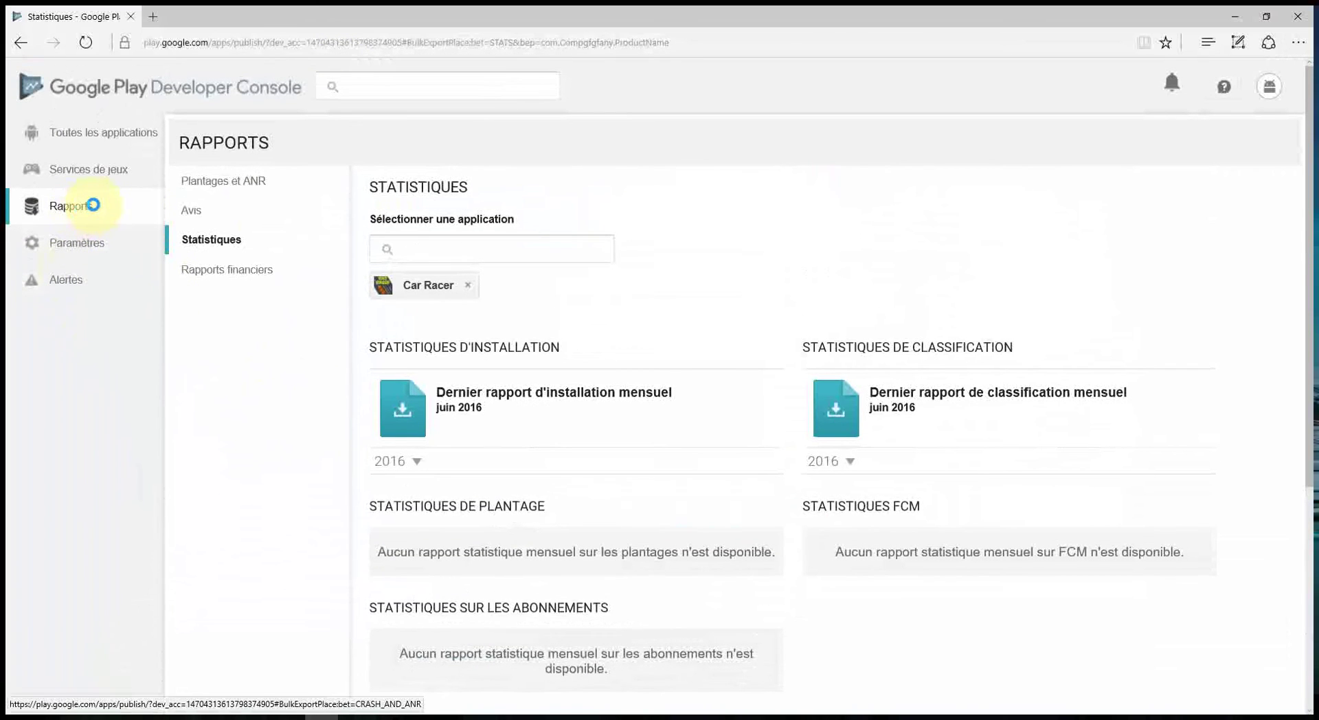
click(42, 283)
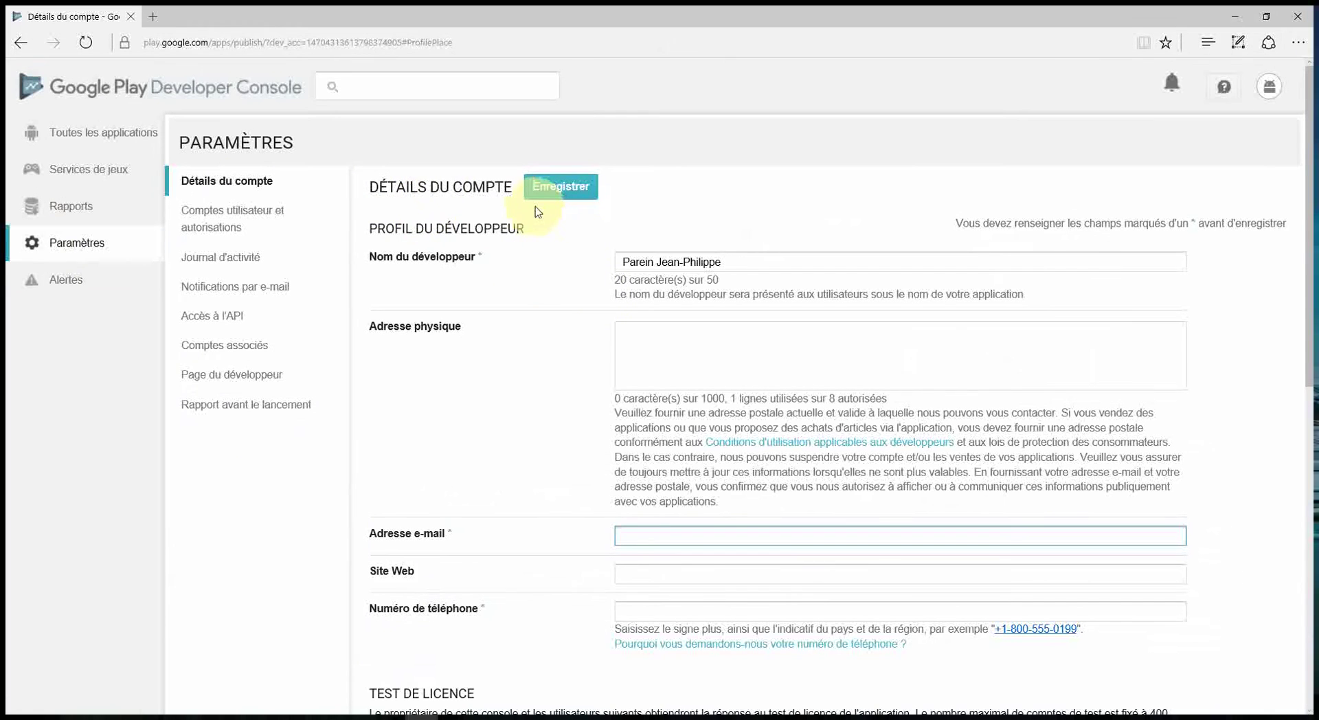
Scroll through Détails du compte, then go to Comptes utilisateur et autorisations without saving
scroll(536, 207, down, 3)
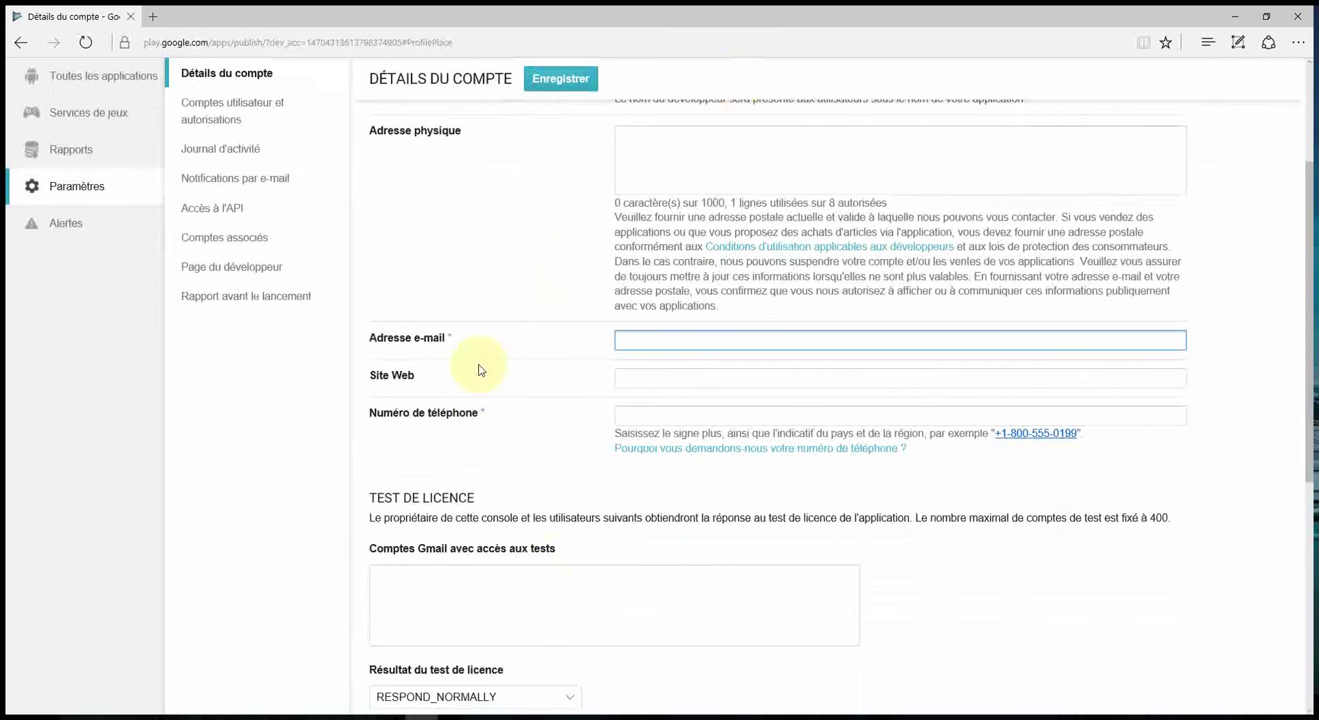
scroll(471, 362, down, 2)
scroll(467, 248, down, 3)
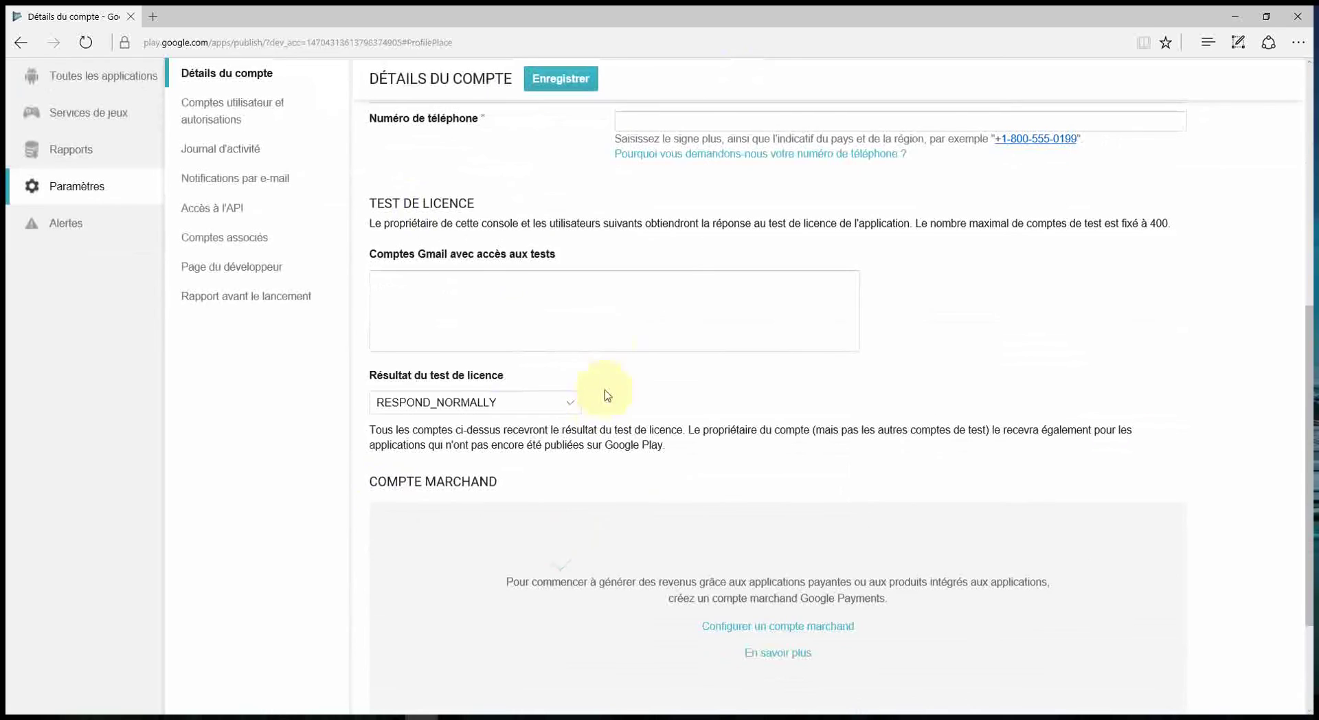
scroll(618, 377, up, 7)
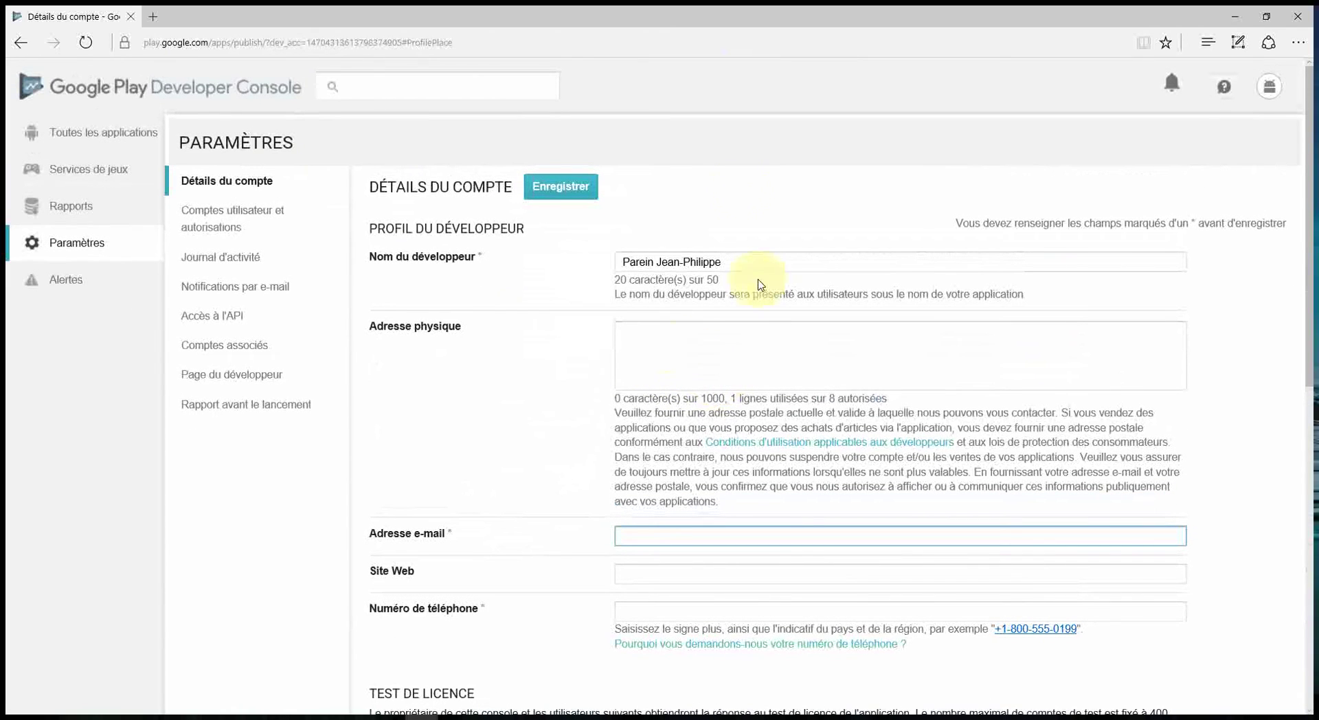
click(227, 217)
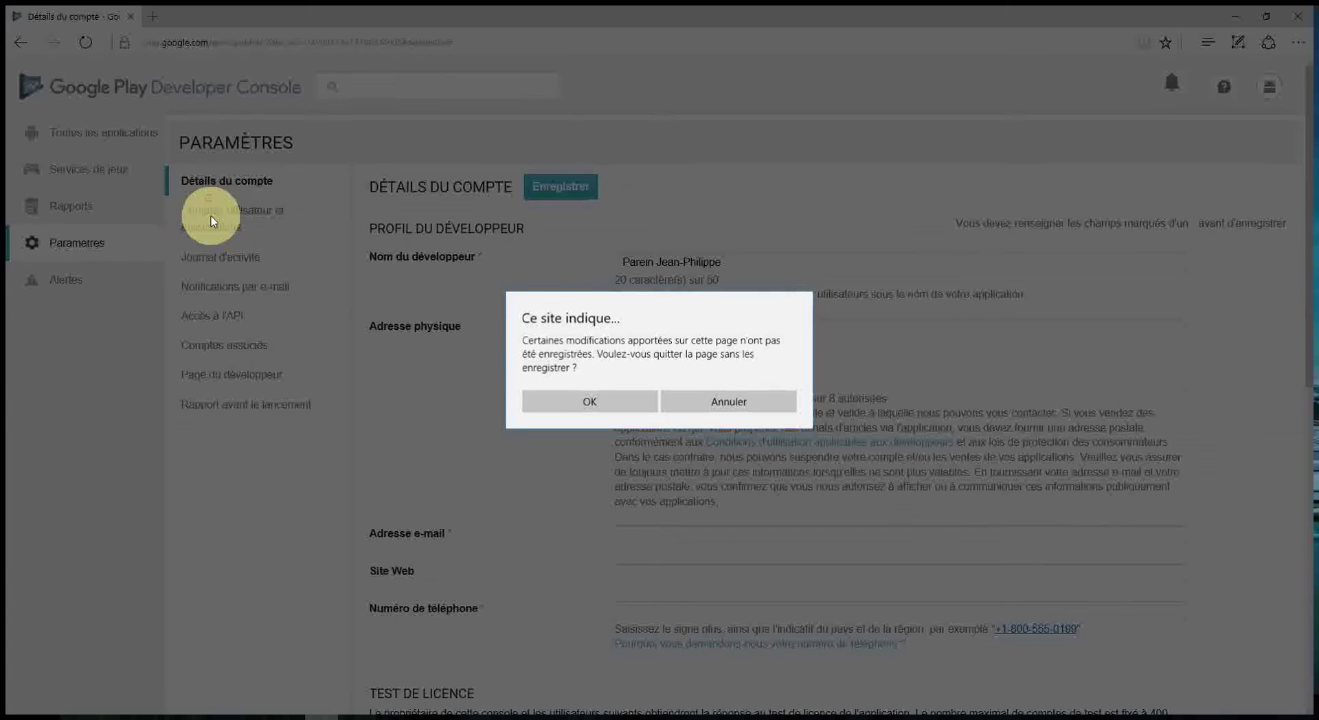
click(607, 395)
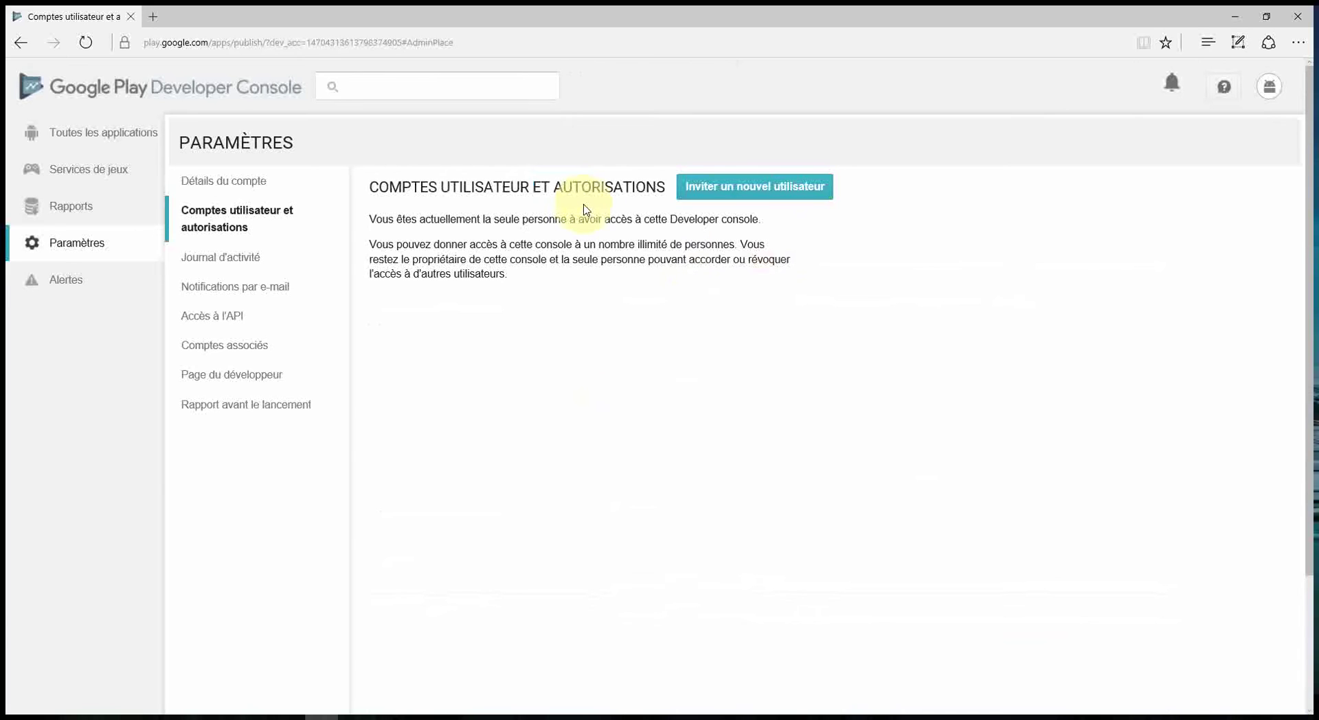
Check the activity log and Comptes associés panels, then go back to Toutes les applications
click(219, 257)
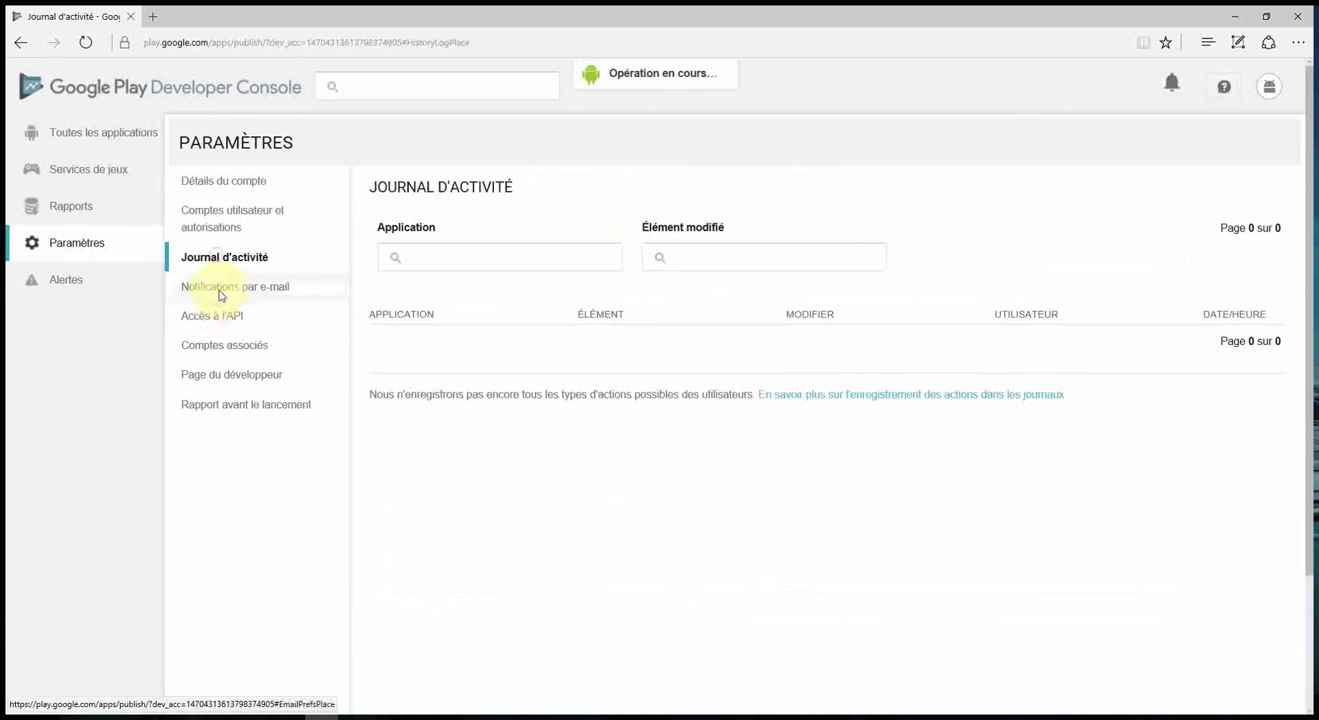
scroll(544, 466, down, 2)
scroll(545, 509, down, 6)
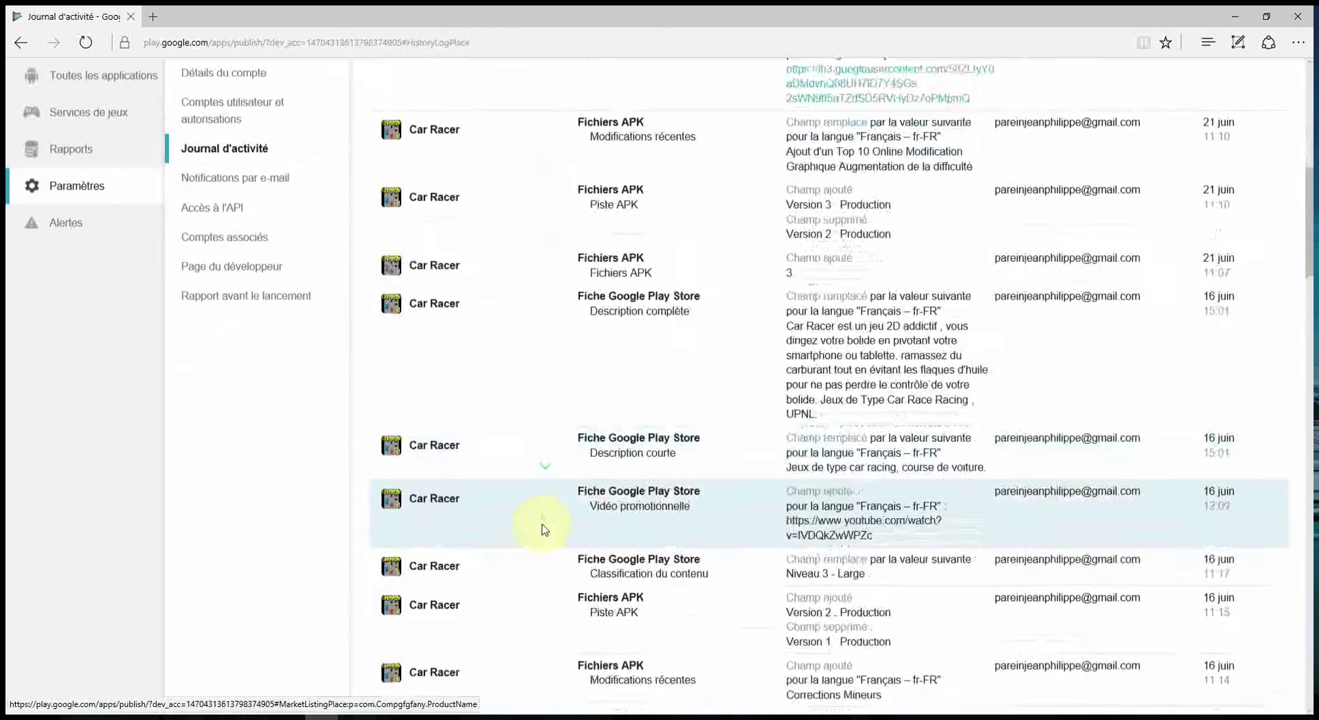
scroll(544, 529, up, 10)
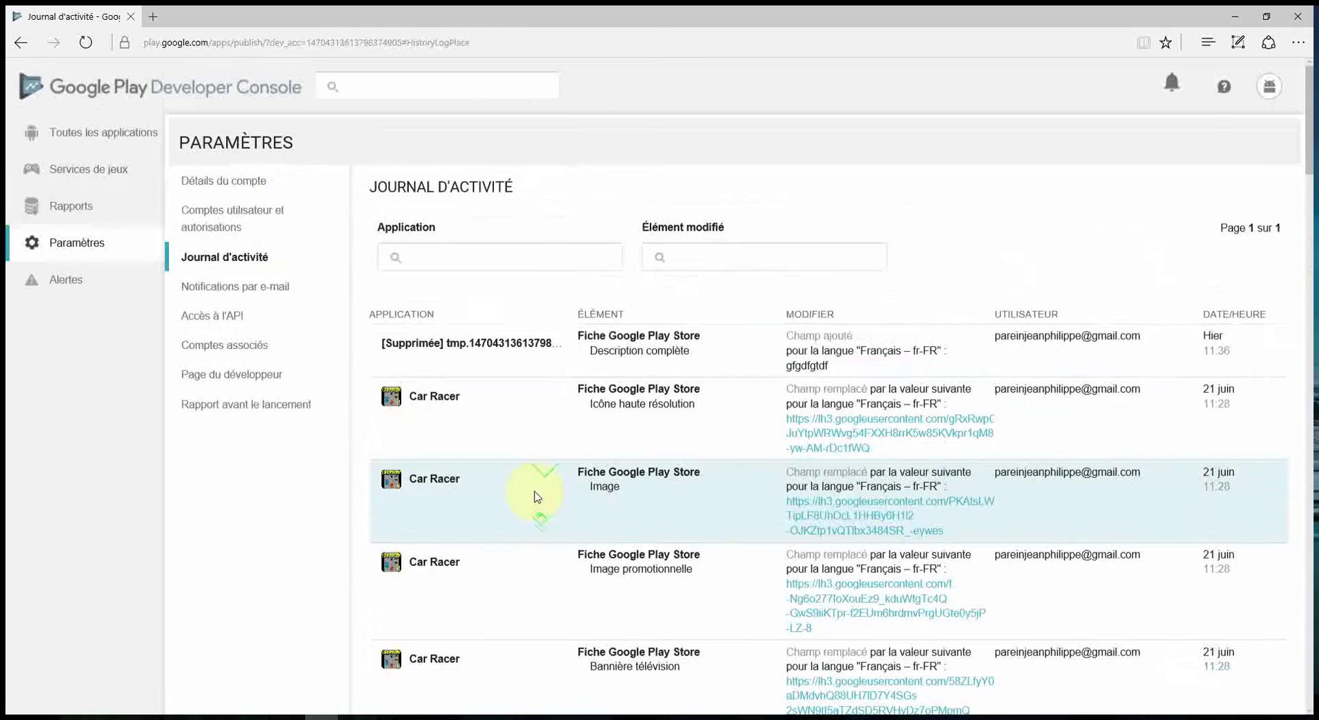
click(232, 346)
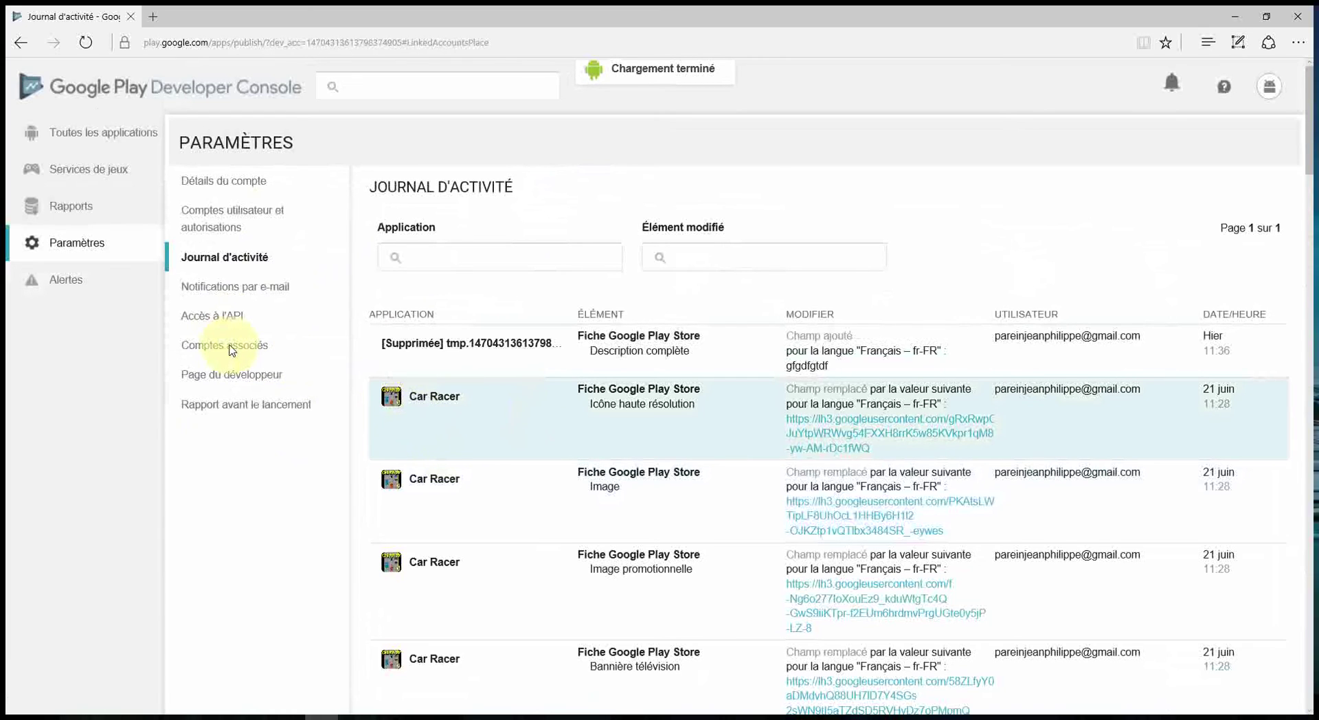
click(232, 351)
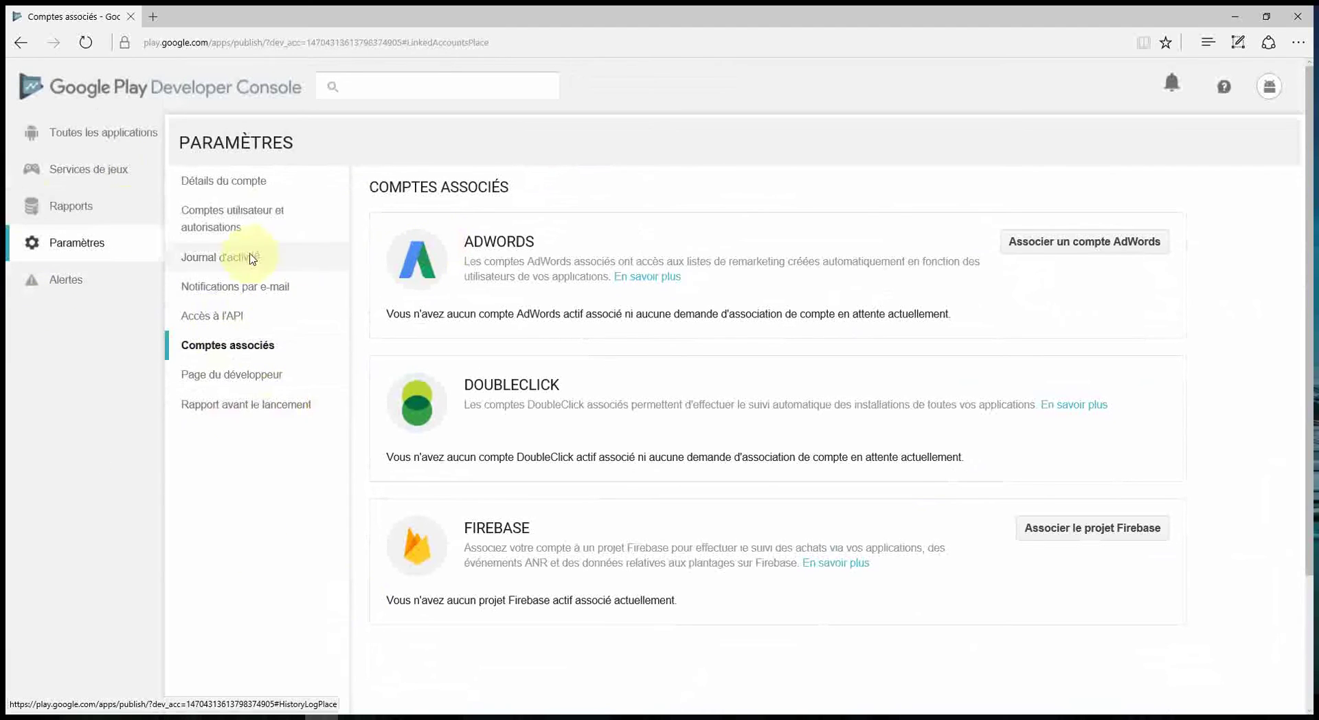
click(75, 141)
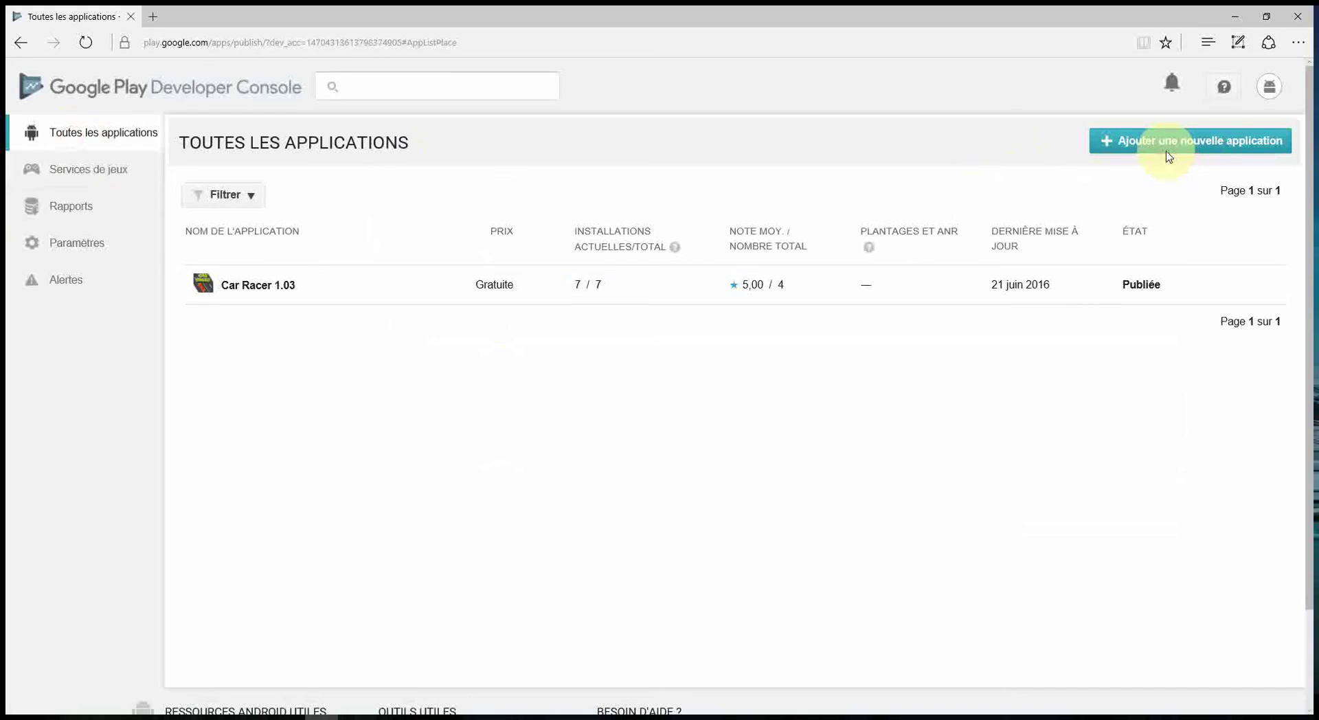
Add a new app titled 'tuto' with Français – fr-FR as default language, then prepare its store listing
click(1146, 140)
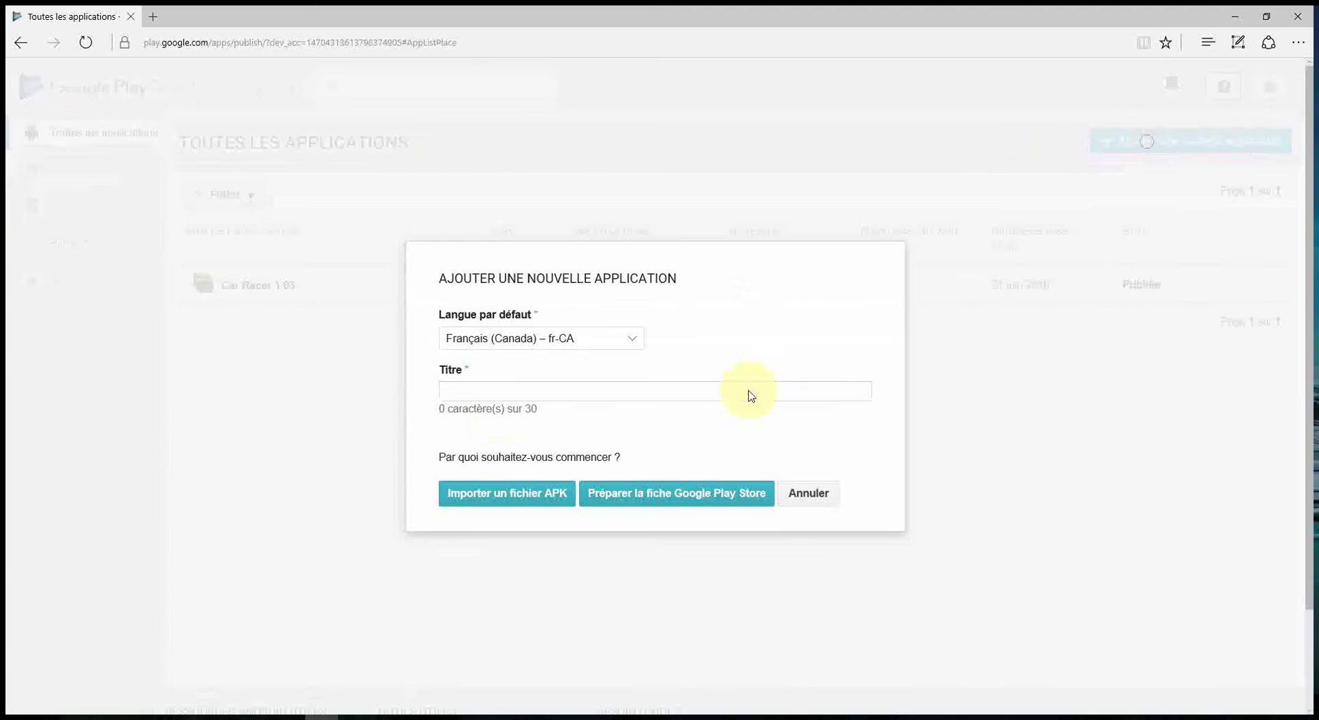
click(542, 342)
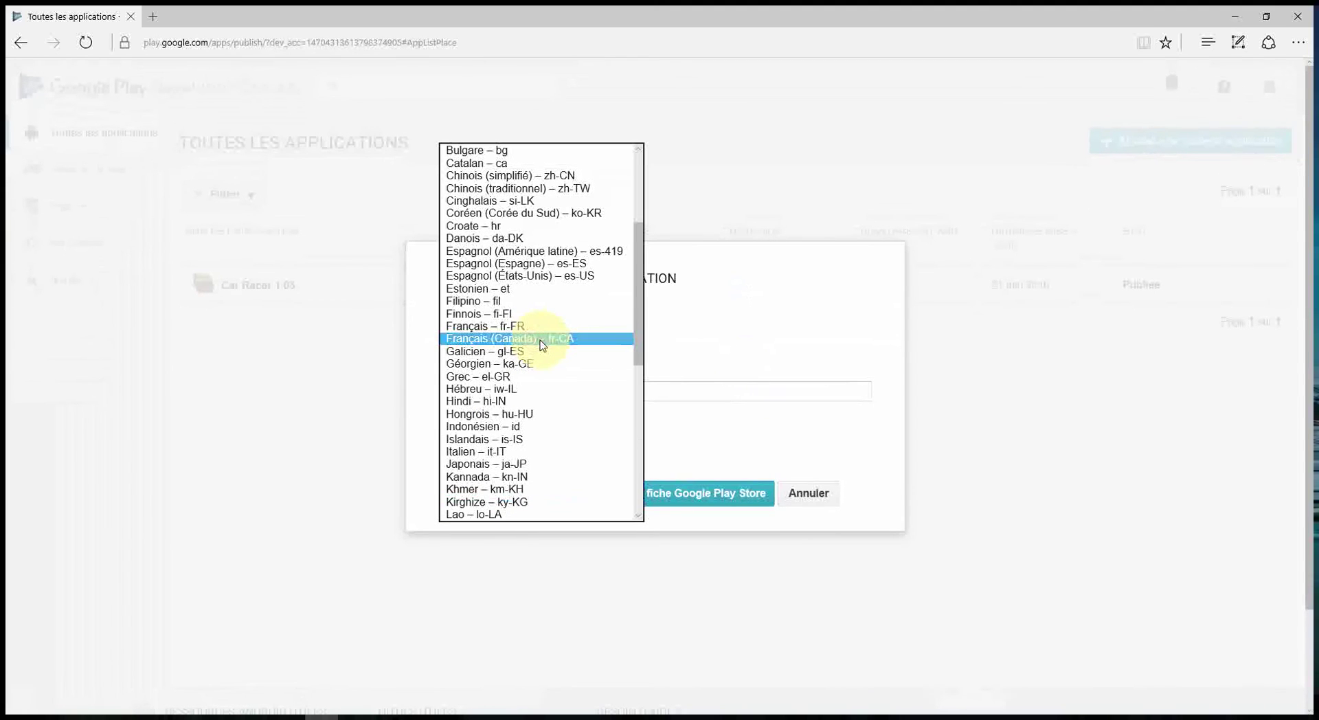
click(527, 326)
click(488, 392)
text(tuto)
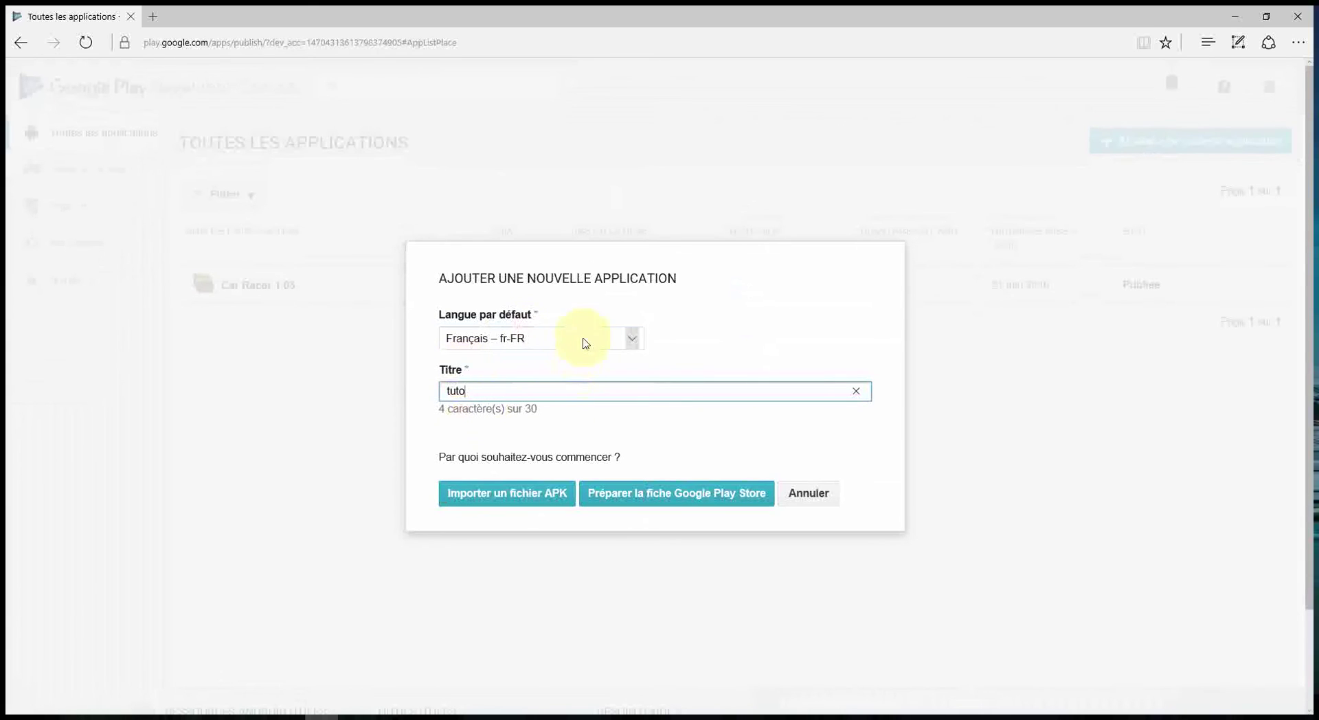
click(661, 495)
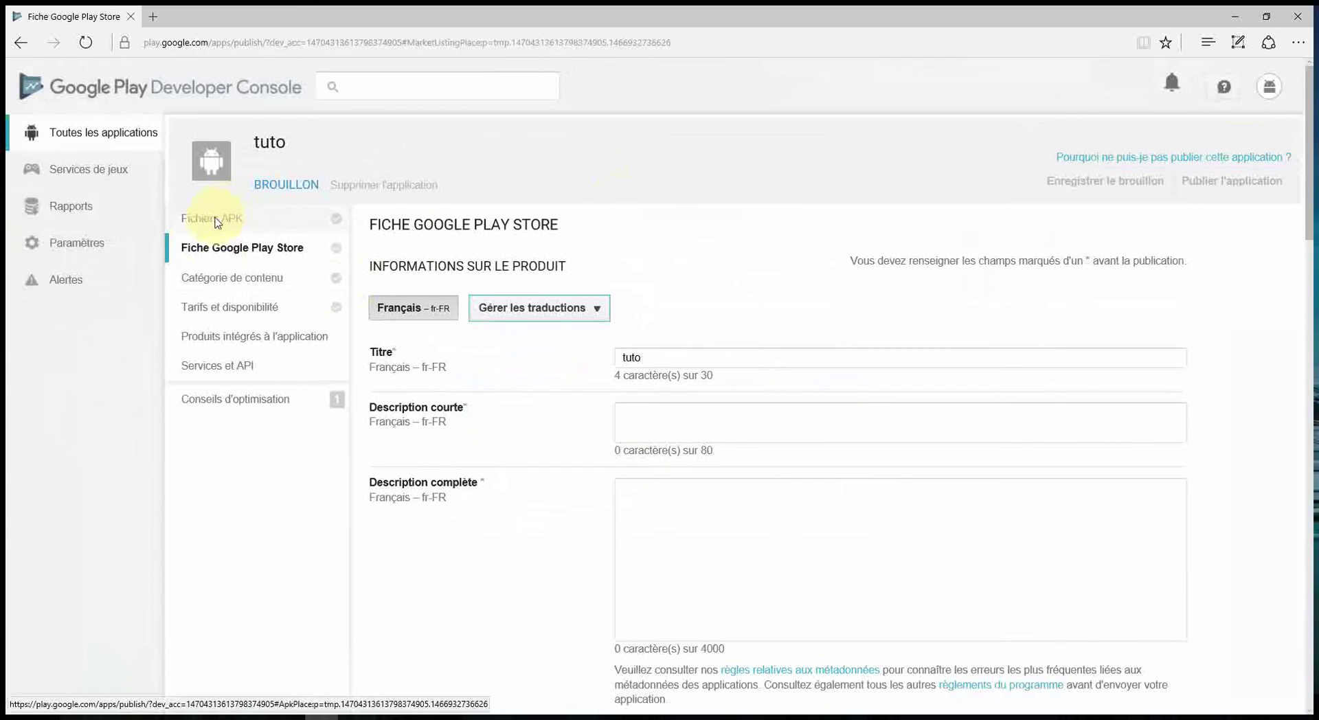
Check the graphic asset sizes: 512 x 512 high-resolution icon and 1 024 x 500 feature image
click(215, 220)
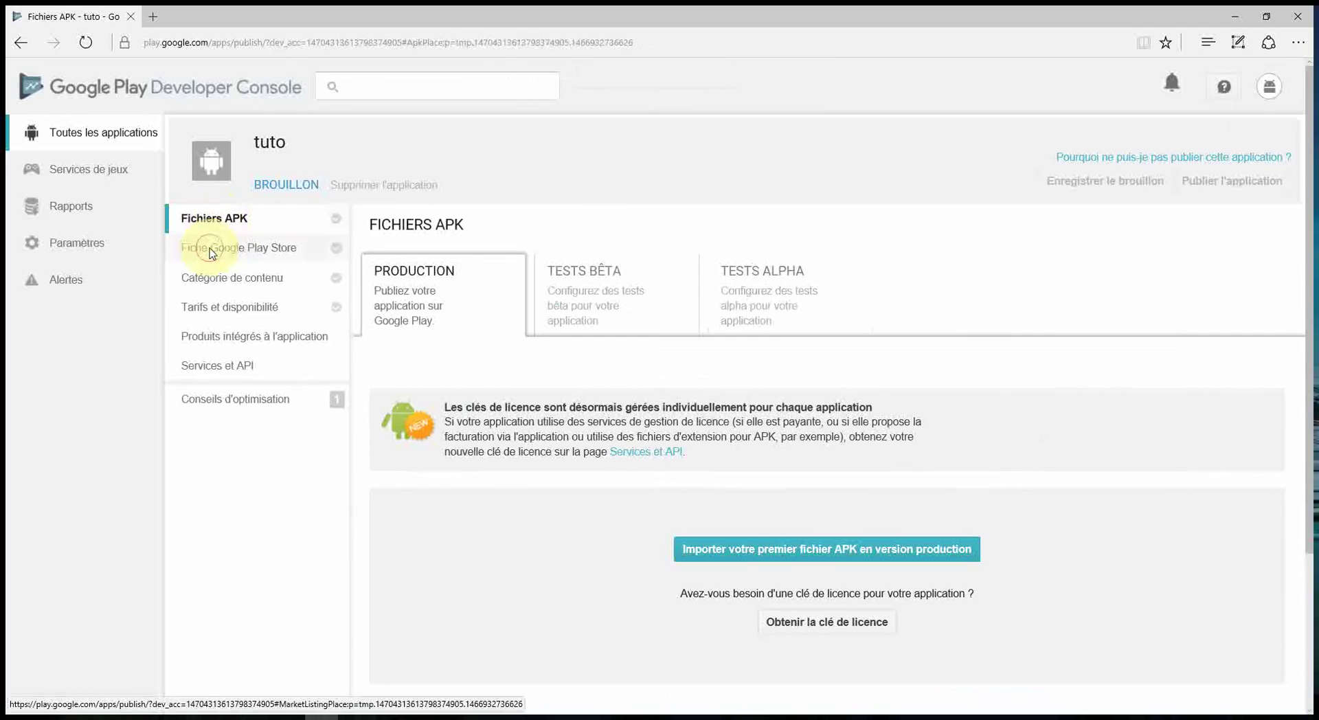
click(209, 247)
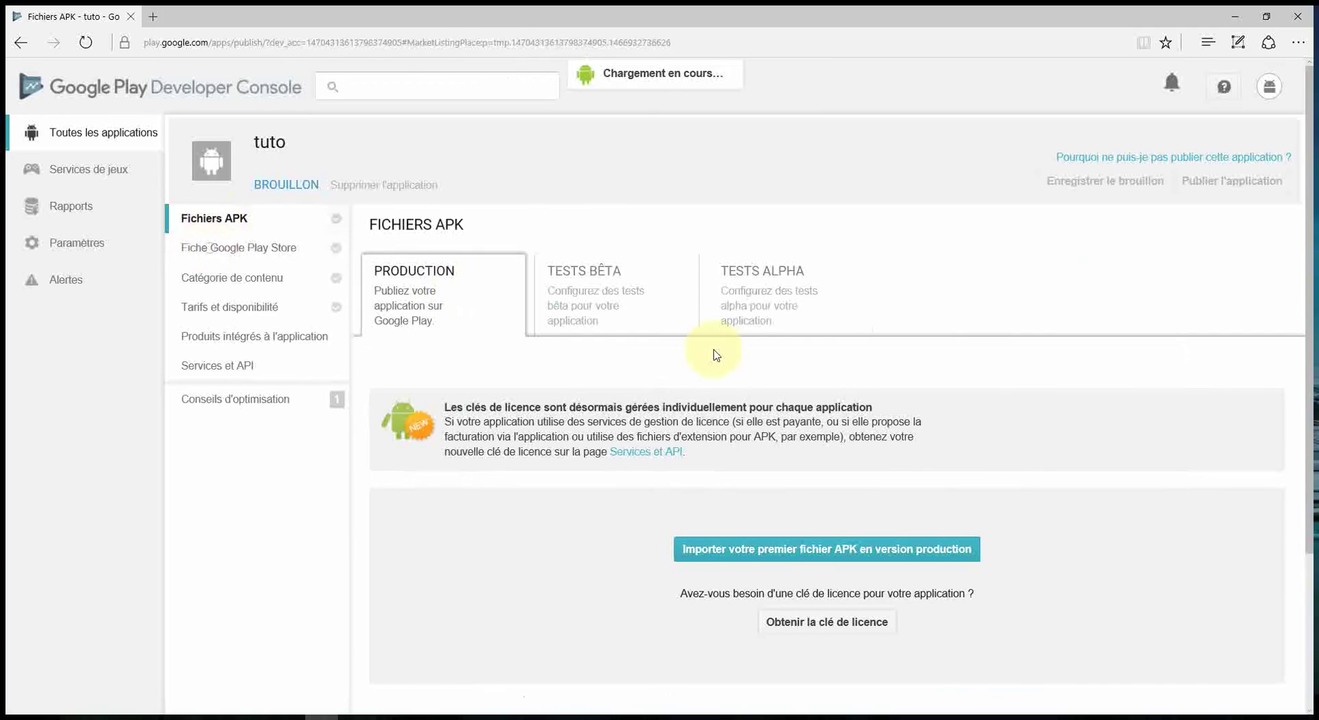
scroll(621, 381, down, 5)
scroll(605, 422, down, 5)
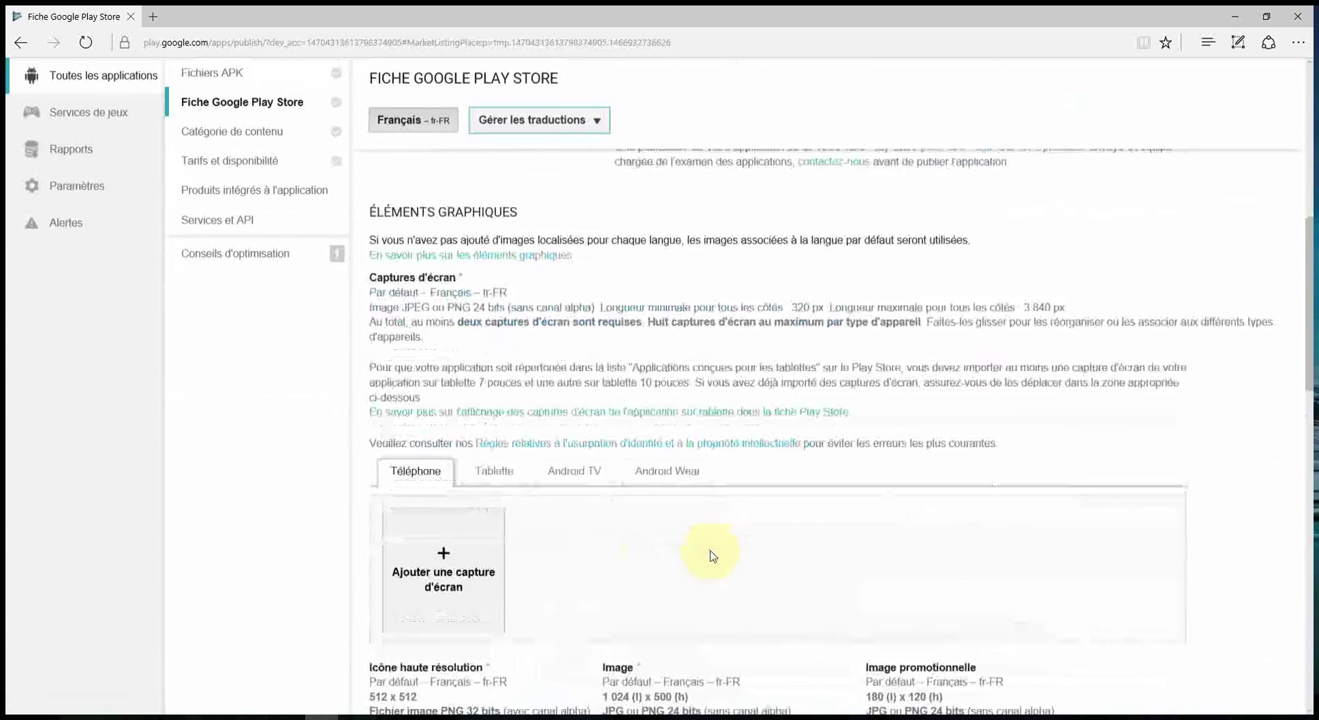
scroll(567, 488, down, 3)
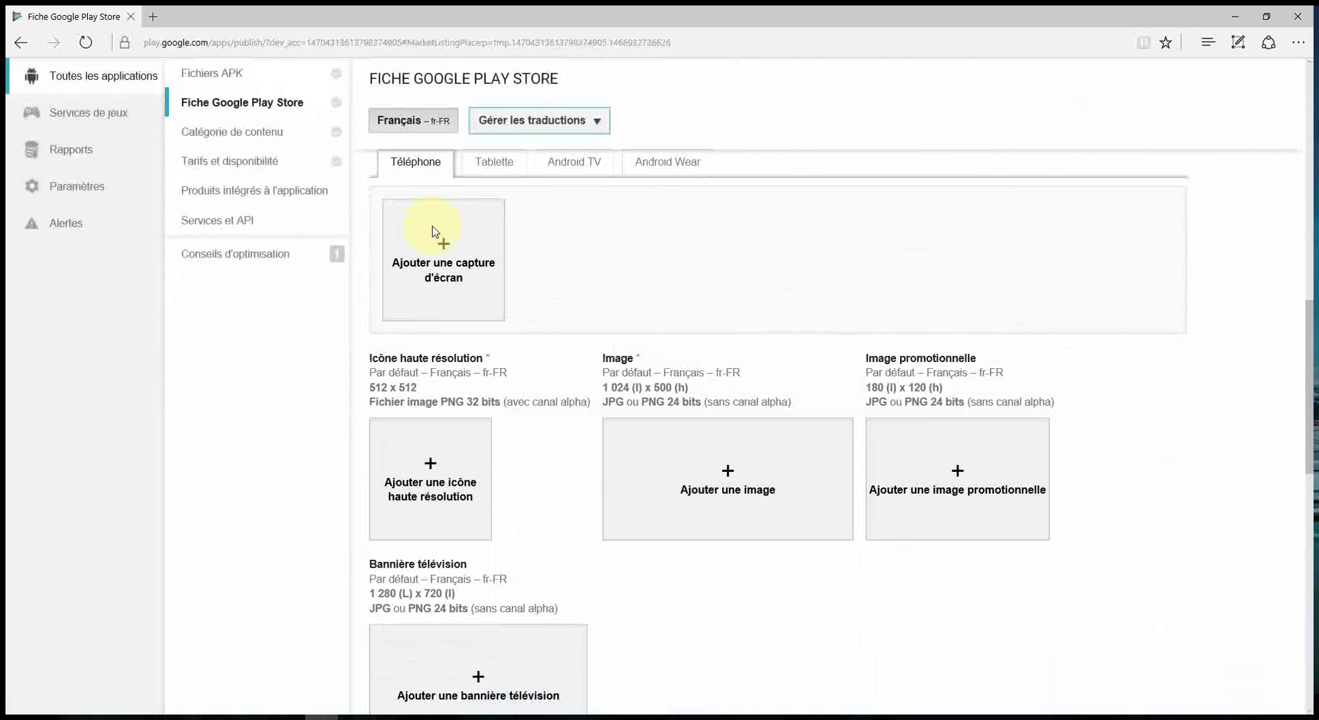
scroll(599, 284, up, 2)
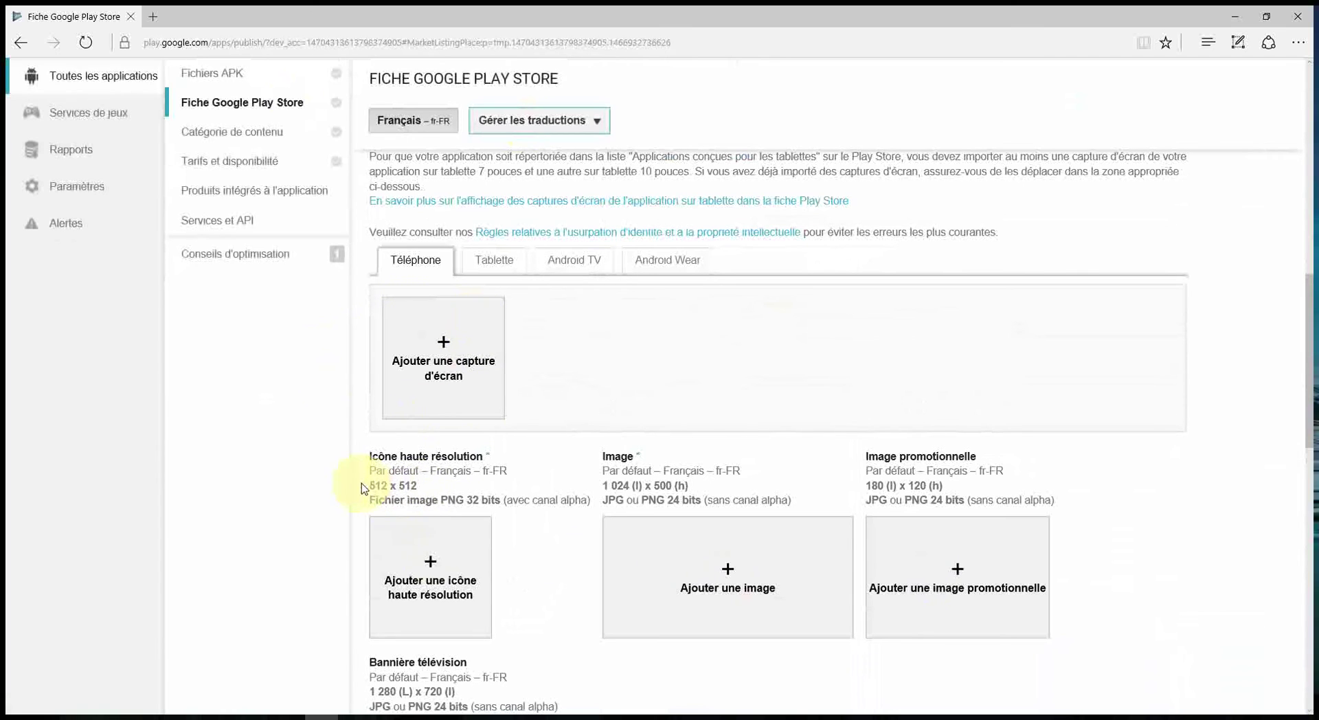
mouse_move(369, 486)
mouse_down()
mouse_move(371, 455)
mouse_move(437, 493)
mouse_up()
click(604, 485)
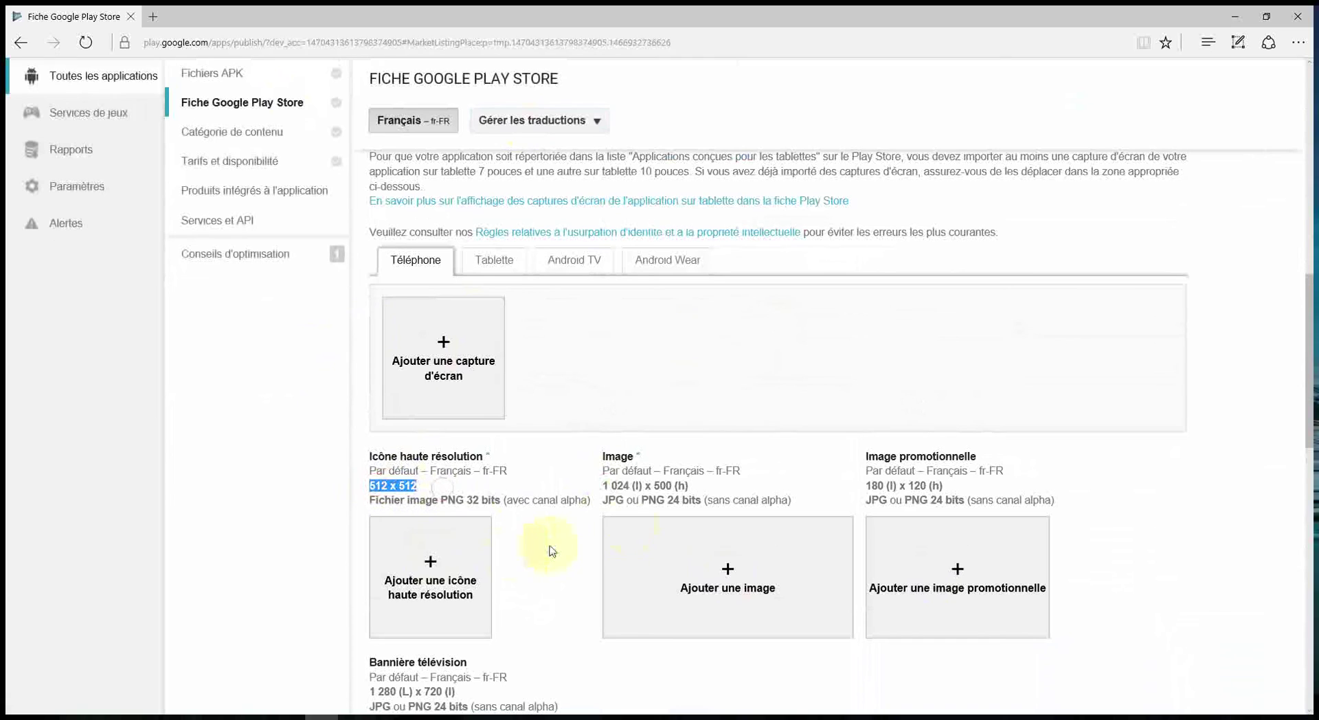
drag(603, 485, 688, 487)
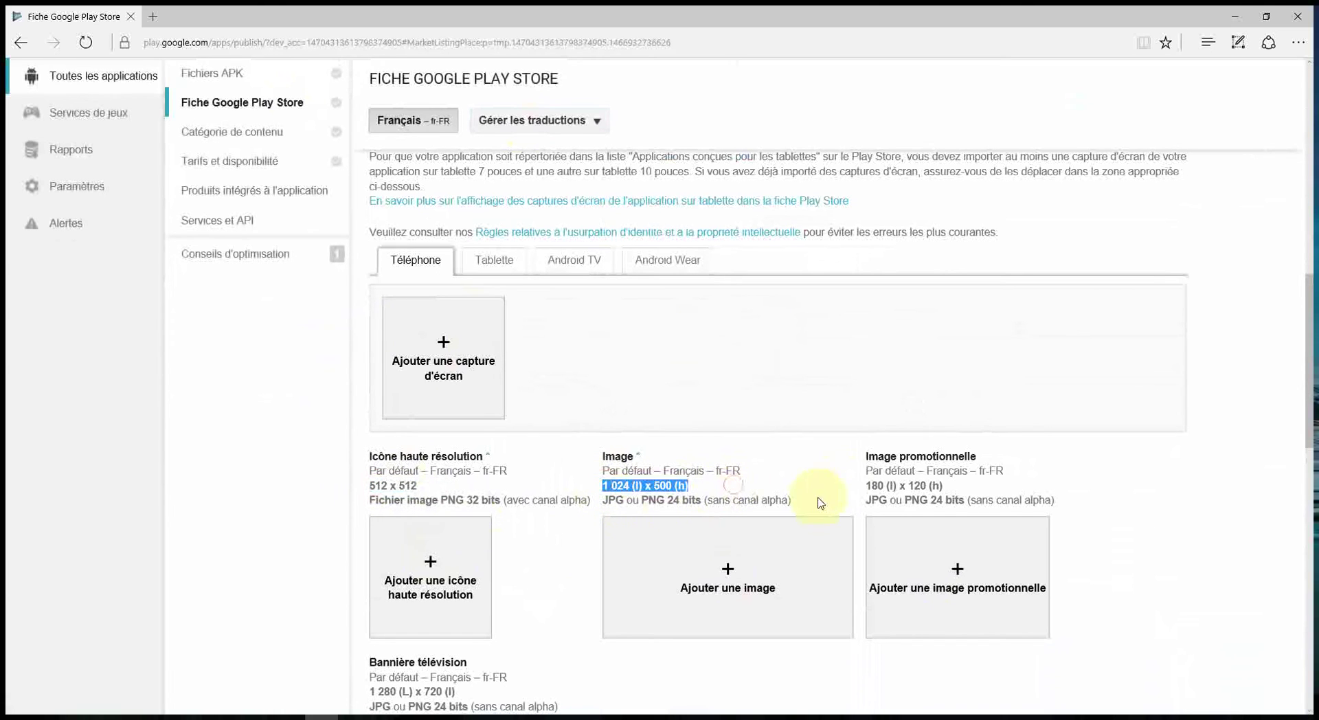
scroll(694, 664, down, 2)
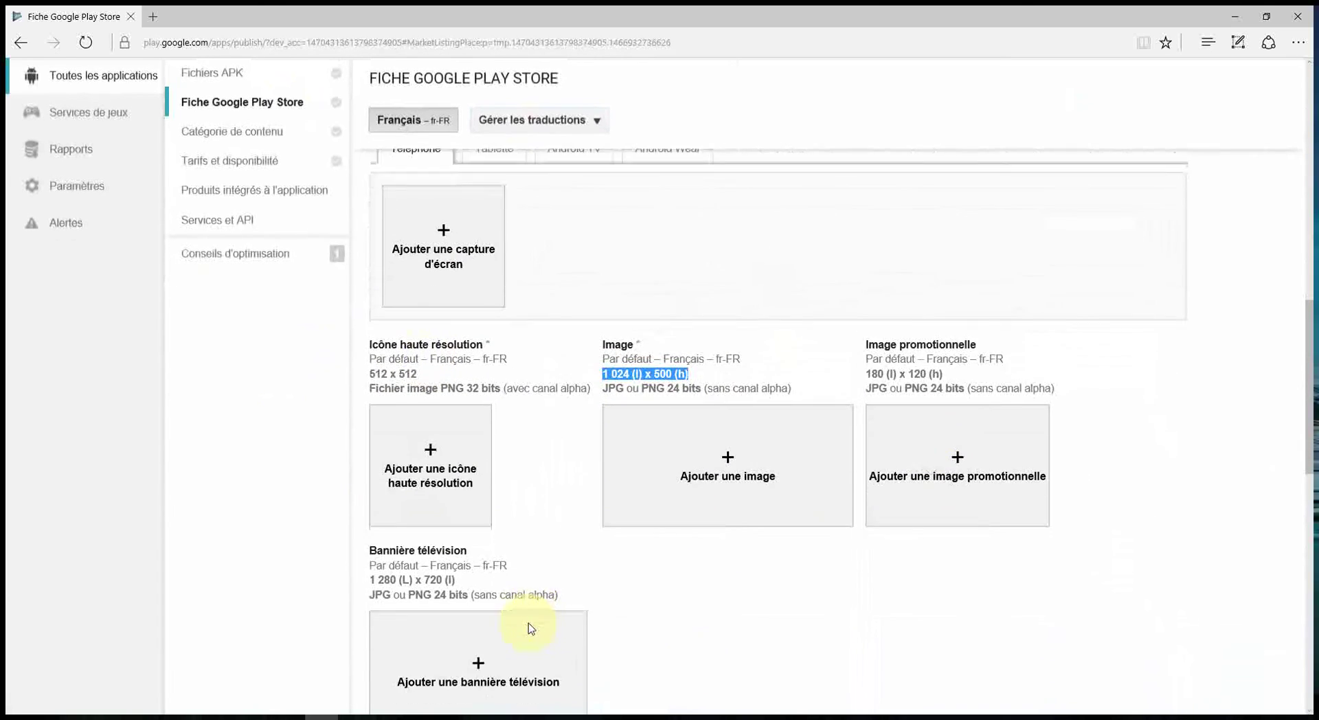
scroll(426, 479, down, 3)
scroll(635, 483, up, 2)
scroll(697, 508, up, 2)
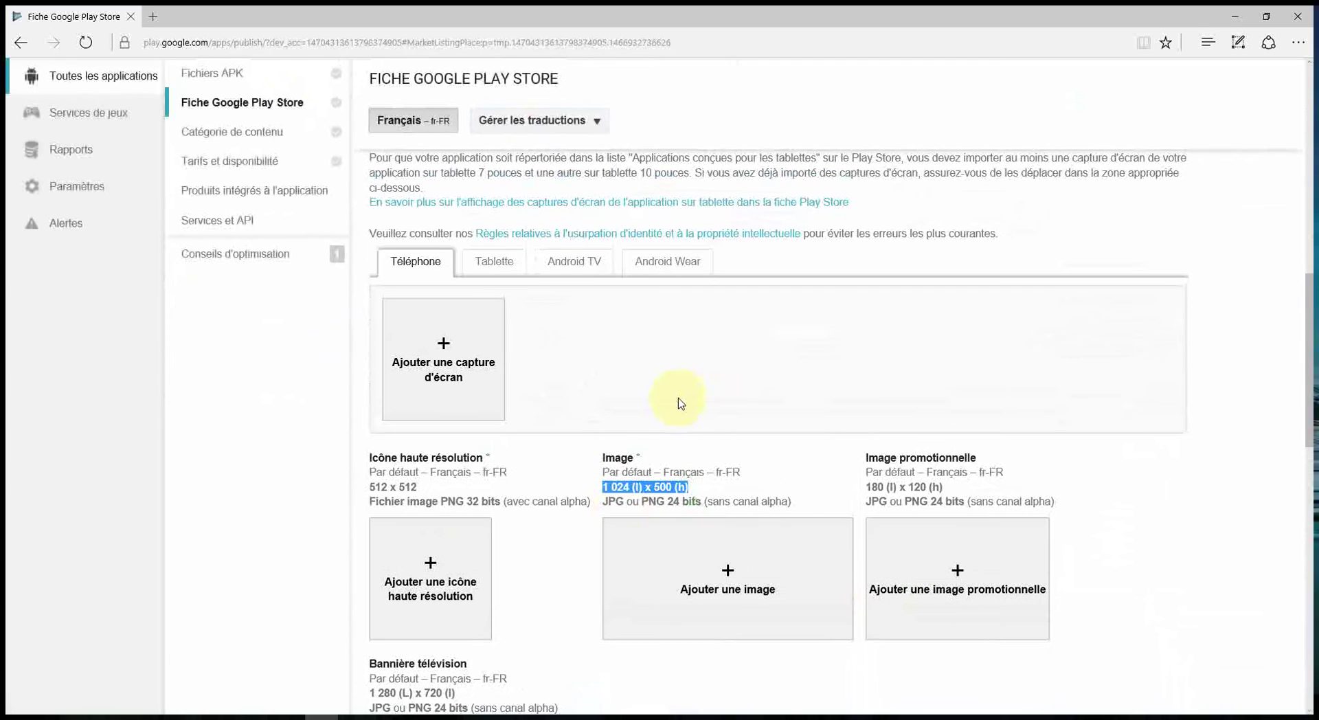
Compare the screenshot requirements for phone, tablet, Android TV and Android Wear
click(501, 268)
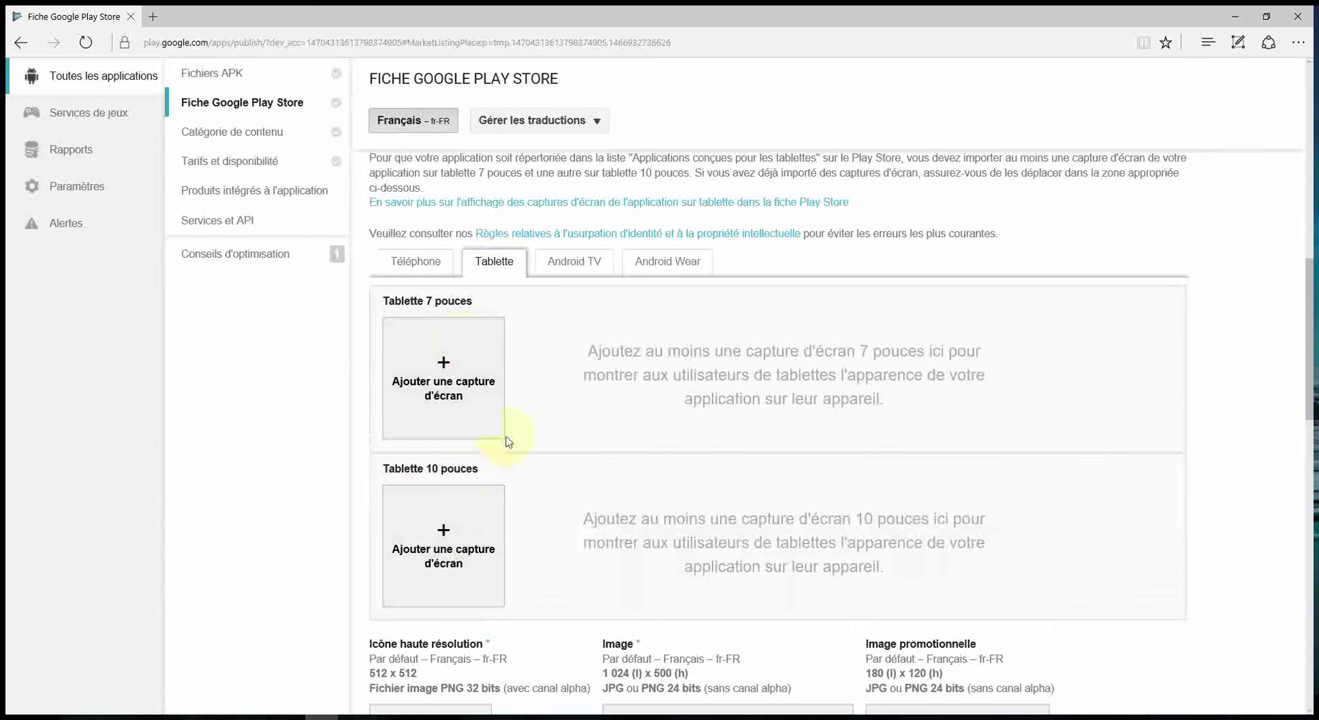
click(413, 268)
click(485, 269)
click(558, 271)
click(666, 263)
click(586, 263)
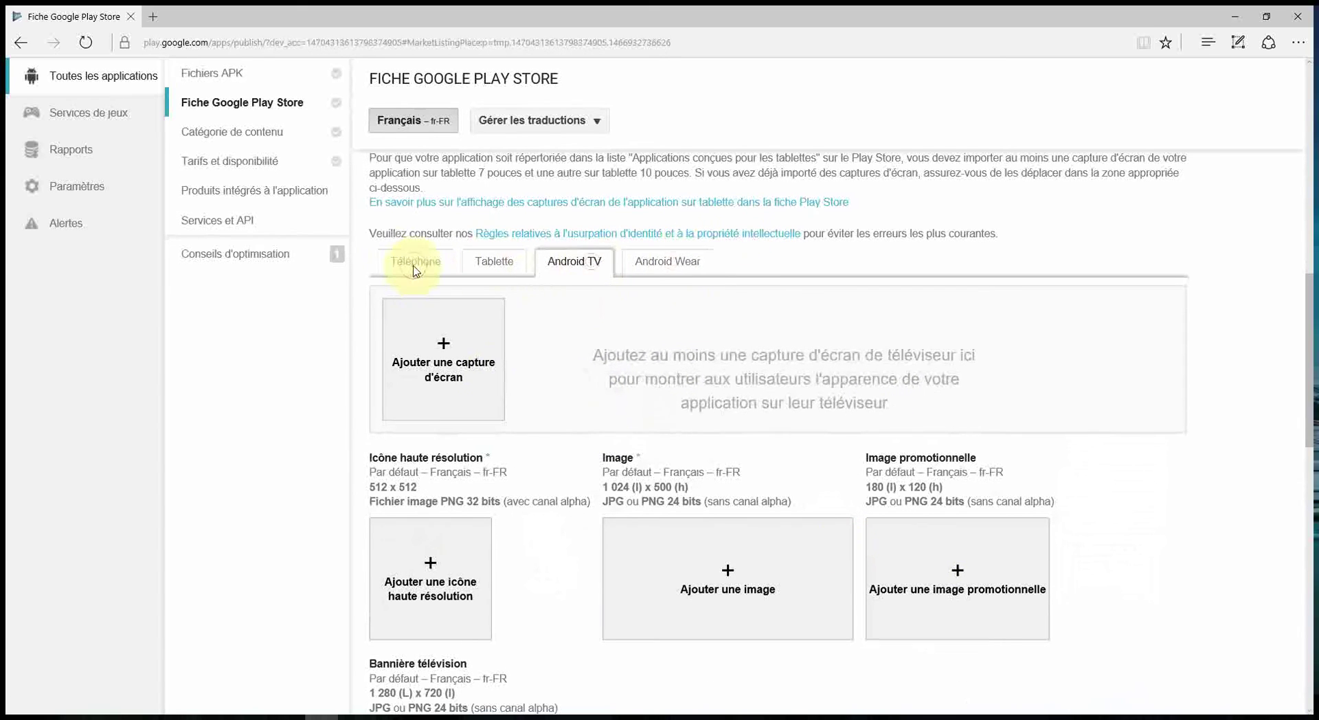
click(415, 270)
Look over the app type and content rating choices unchanged, then open the content-rating help article
scroll(546, 455, down, 5)
scroll(577, 467, down, 5)
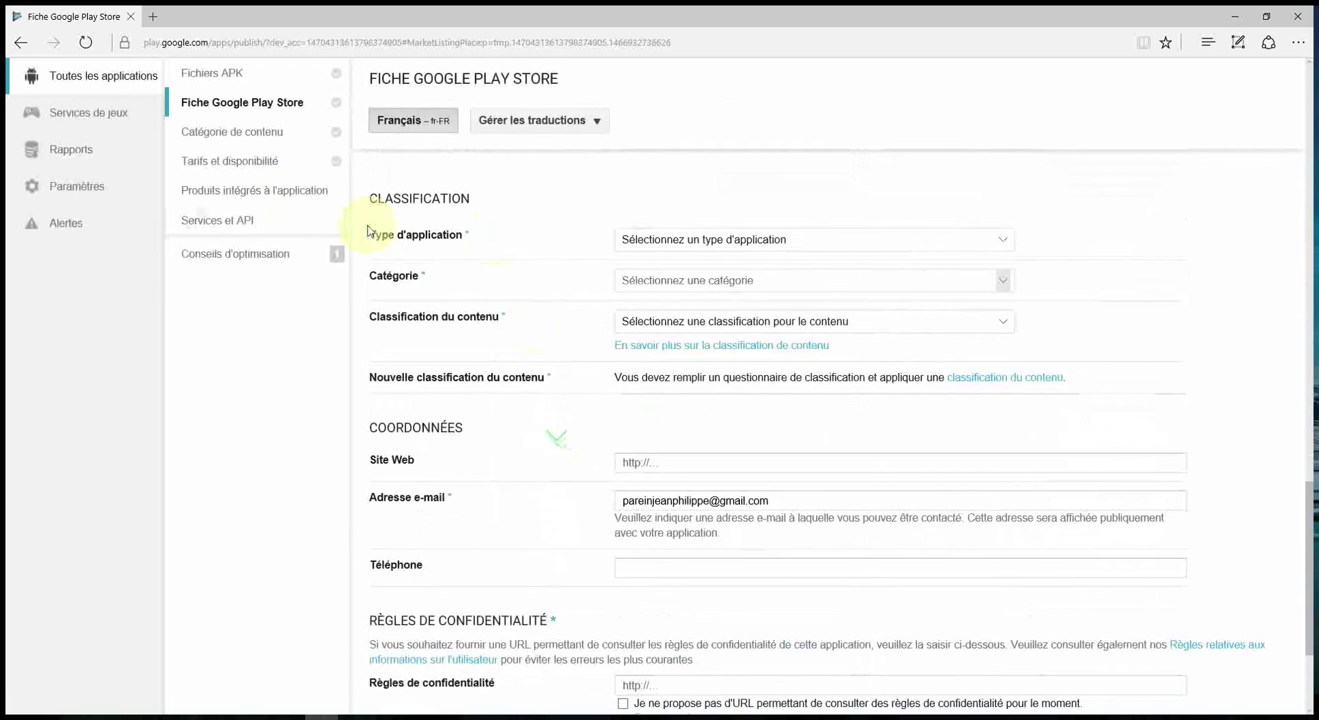
click(723, 246)
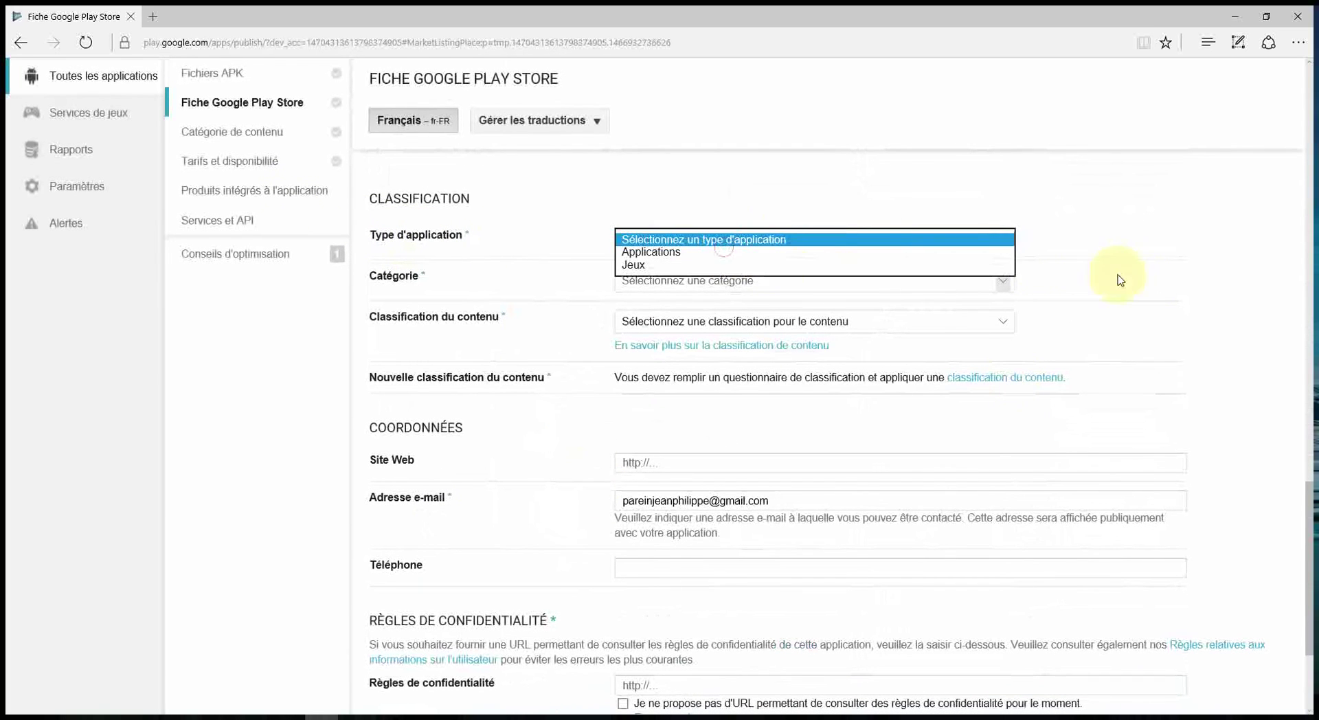
click(747, 289)
click(710, 328)
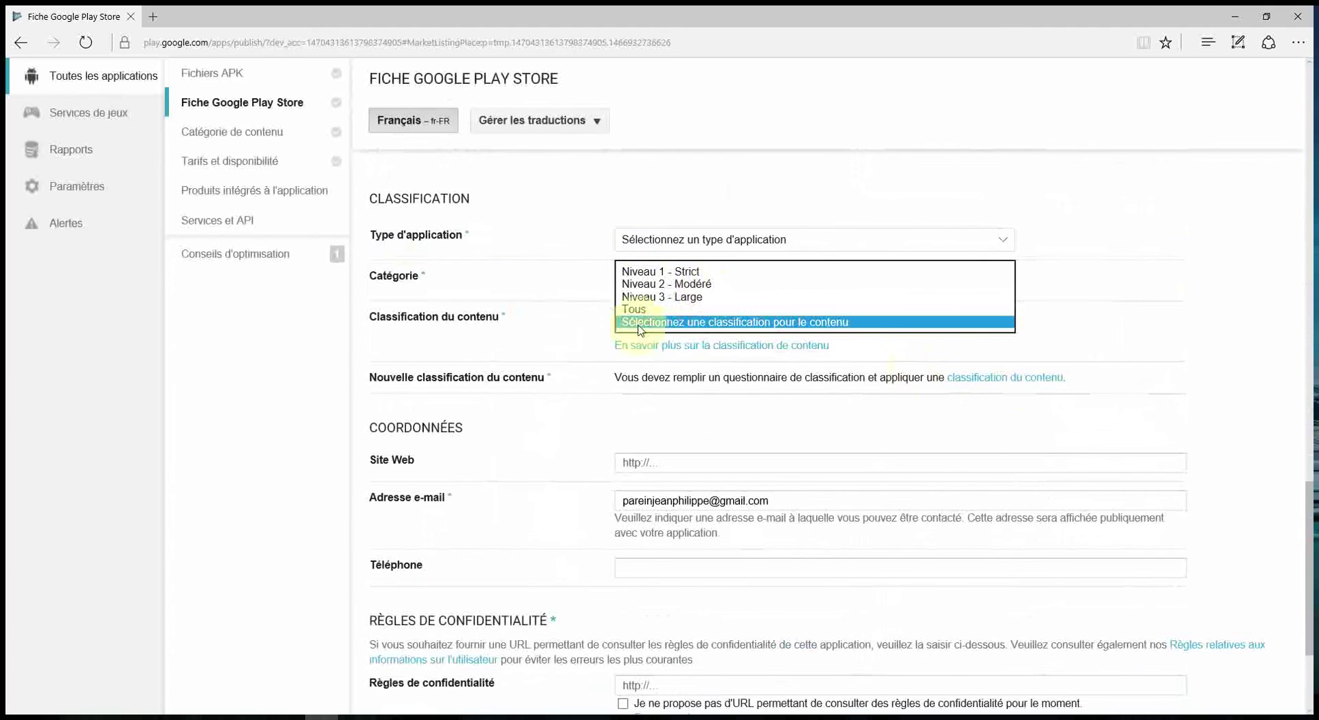
click(468, 321)
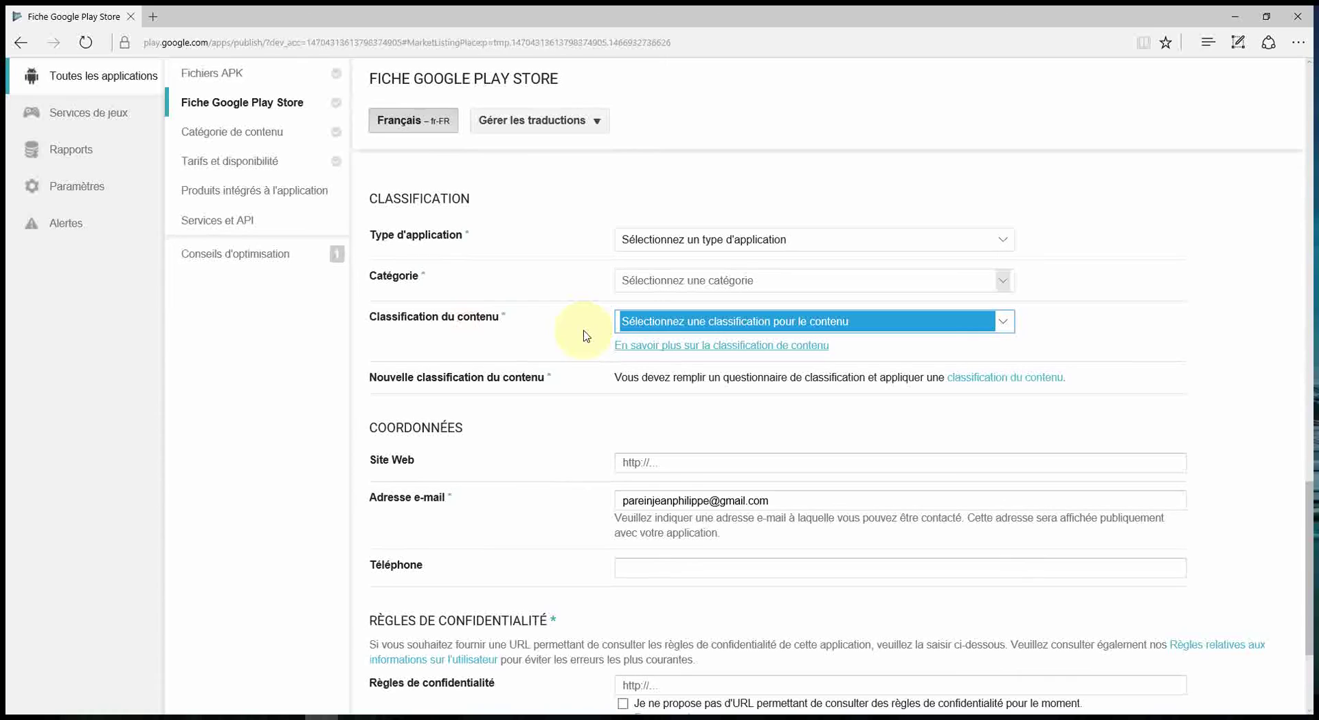
click(701, 345)
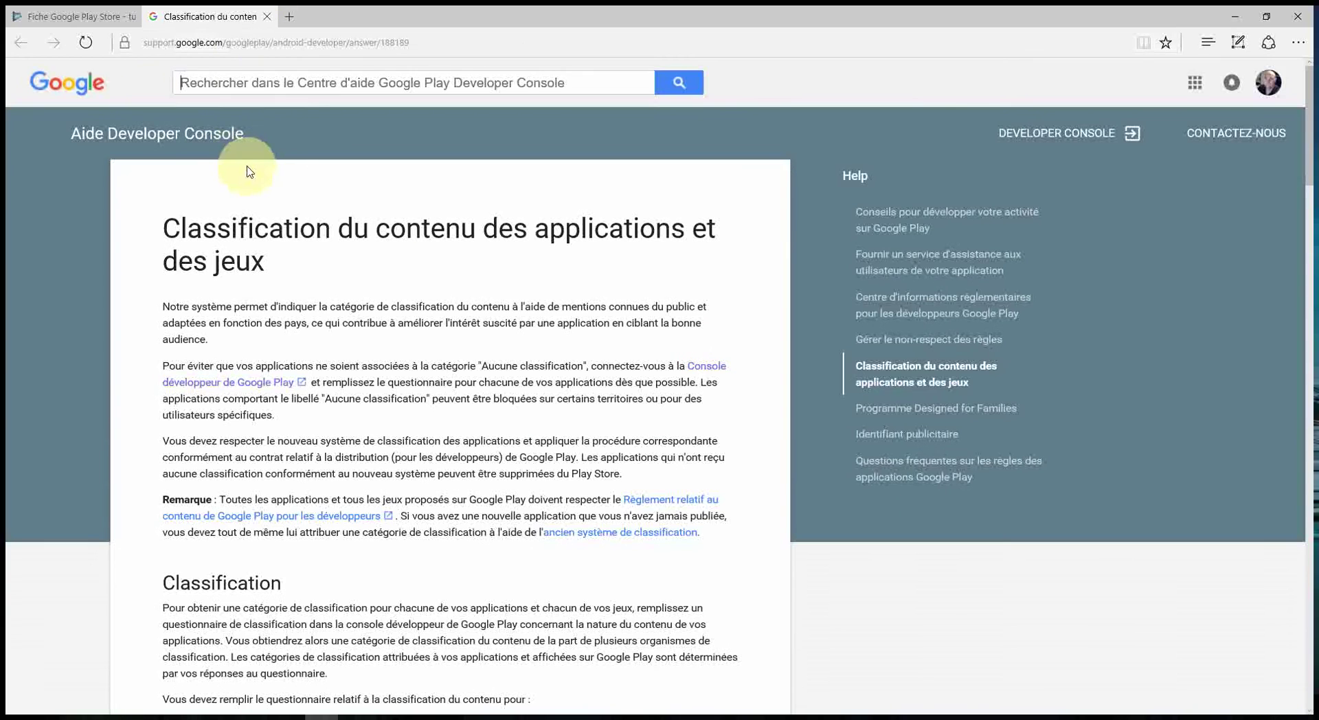
Skim the content-rating help article, then close its tab
scroll(309, 617, down, 10)
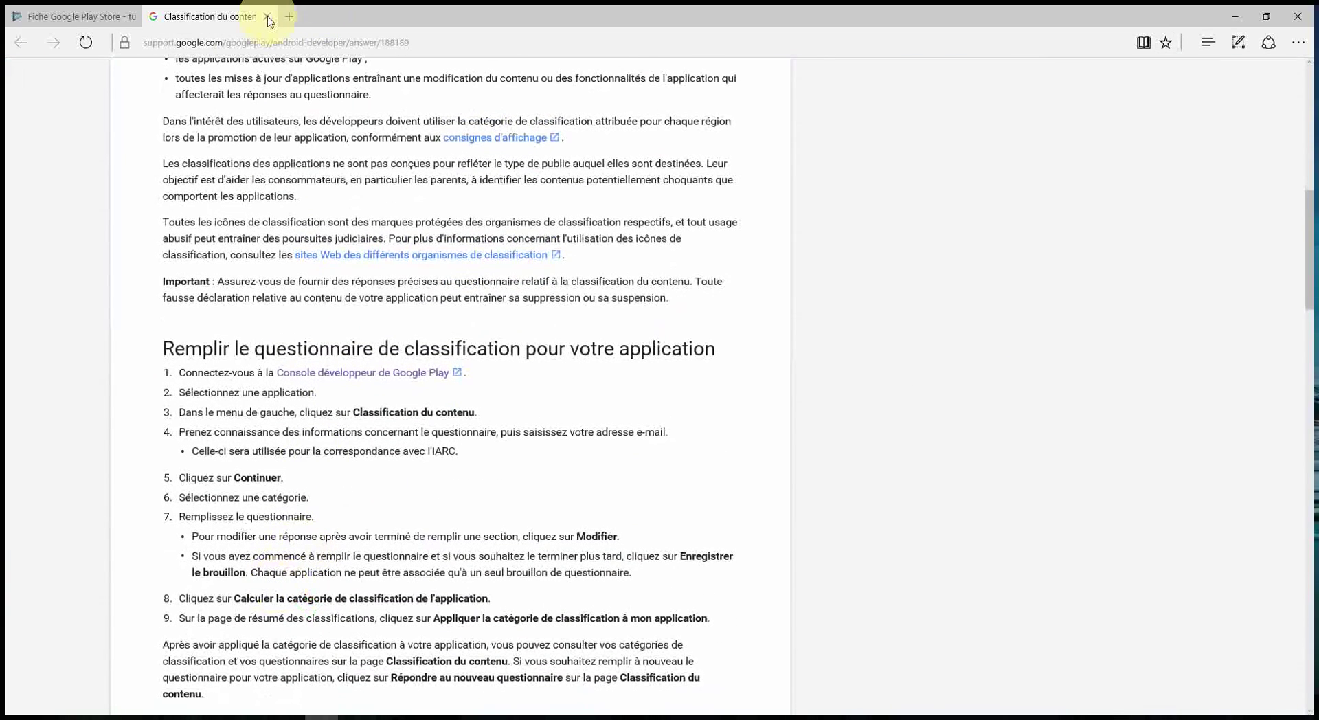
click(268, 16)
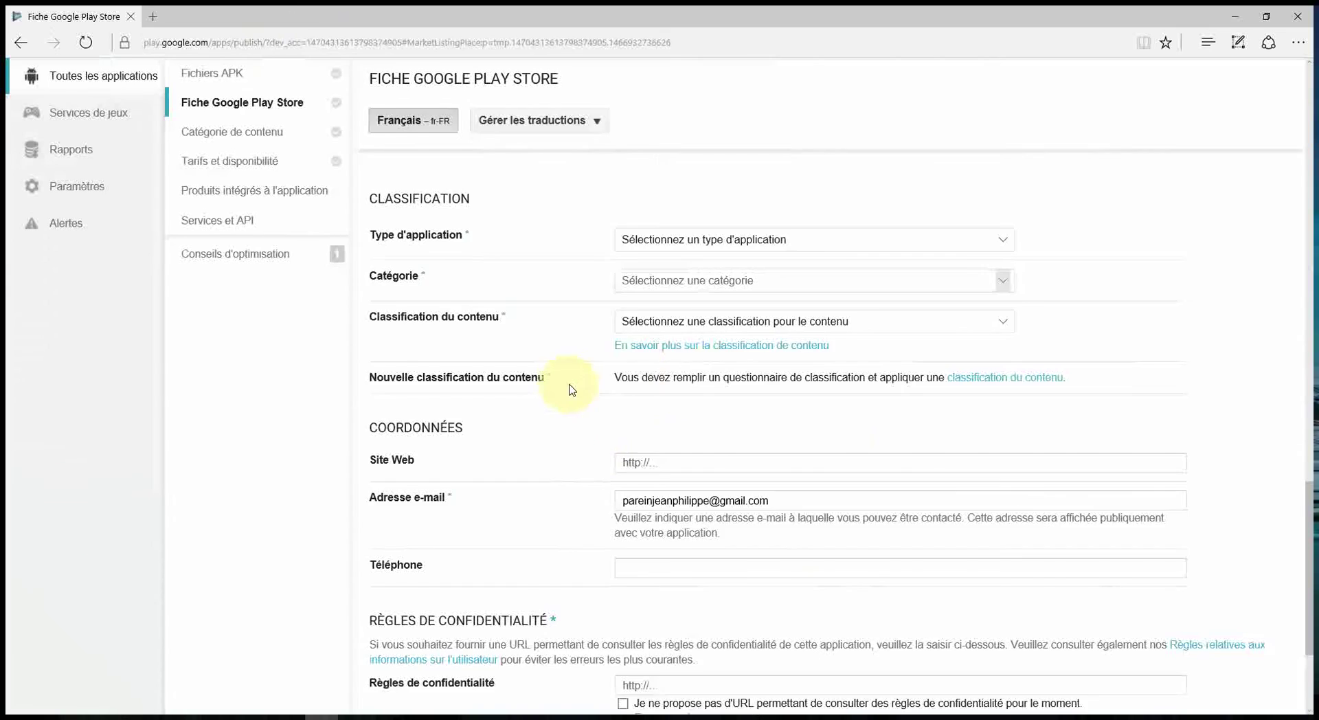
Scroll through the tuto listing, visit the content rating page, then go to pricing and distribution
scroll(569, 389, down, 2)
scroll(597, 505, down, 2)
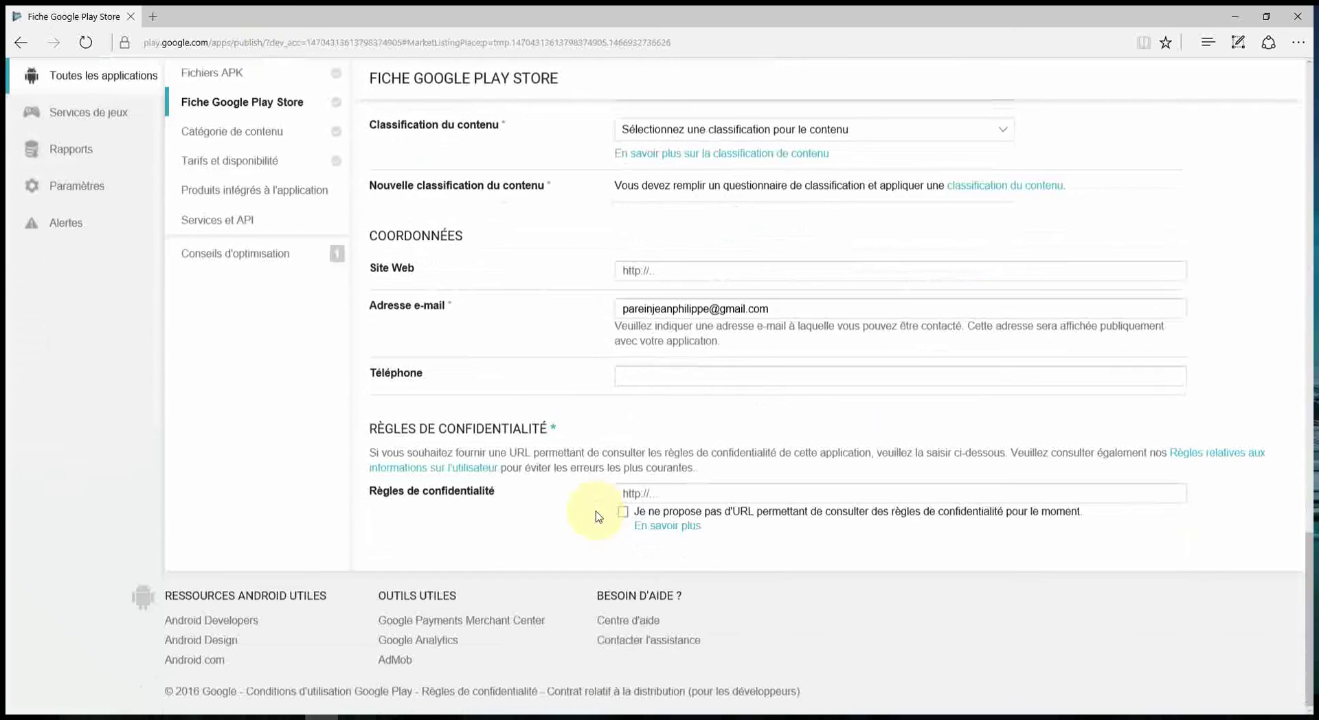
scroll(617, 402, up, 5)
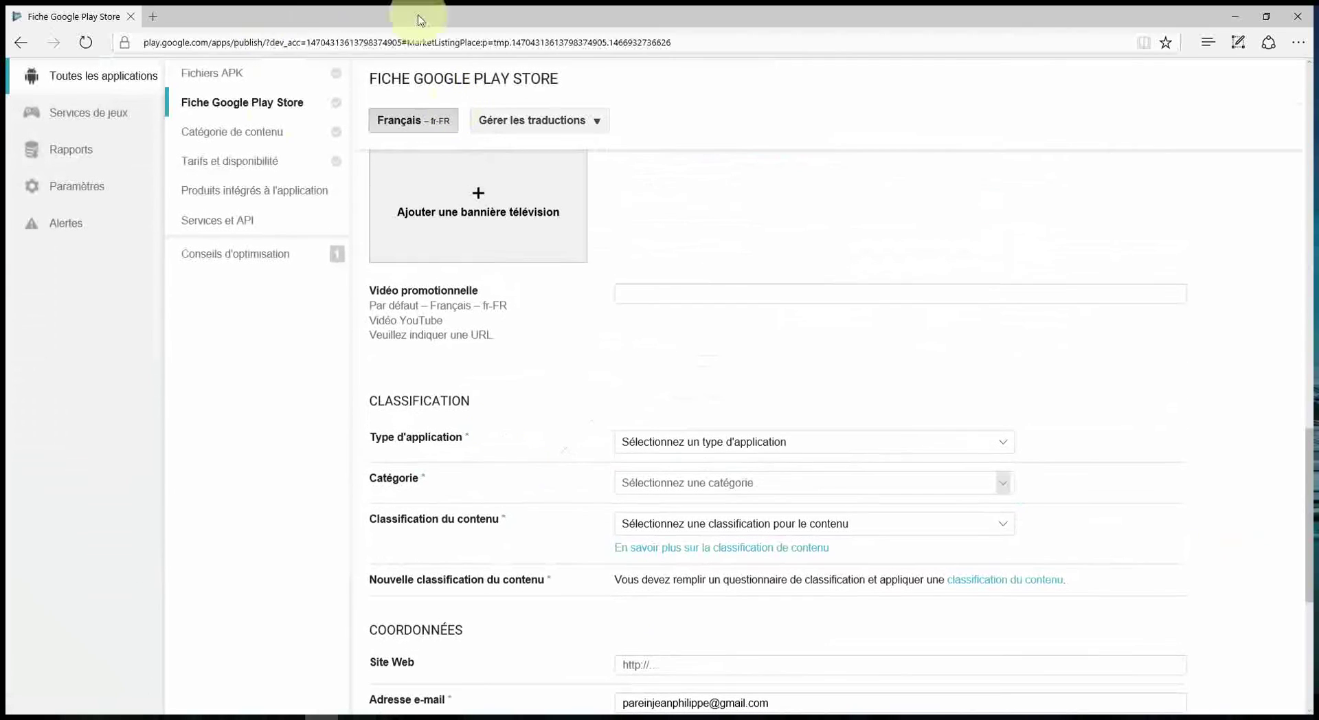
click(227, 132)
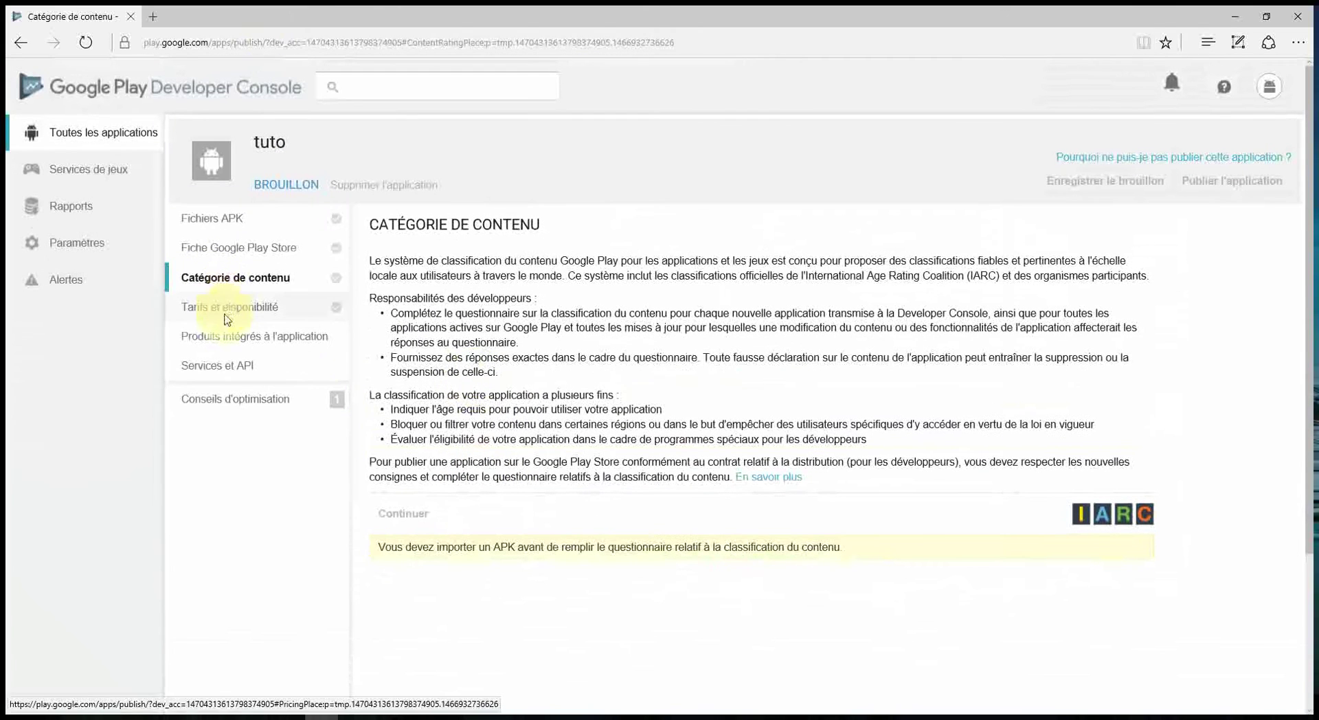
click(227, 308)
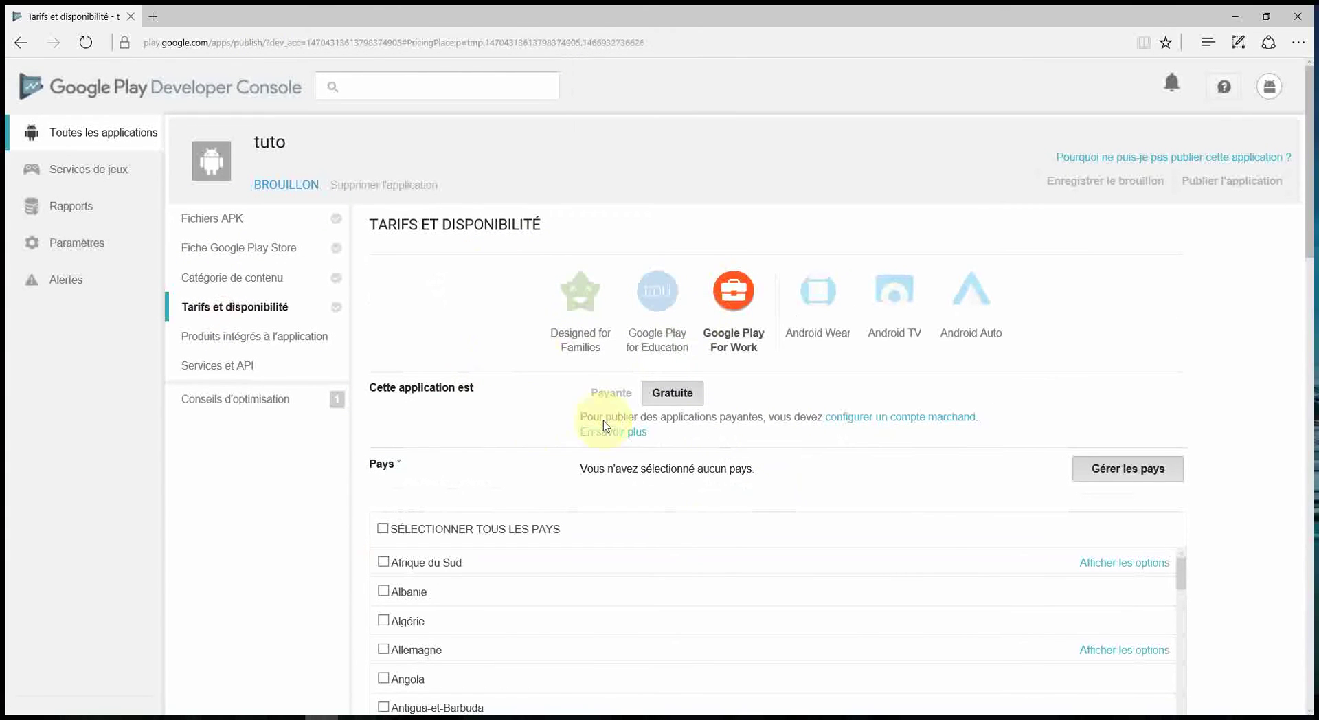
Scroll through the pricing and distribution page, then go to the in-app products page
scroll(529, 558, down, 2)
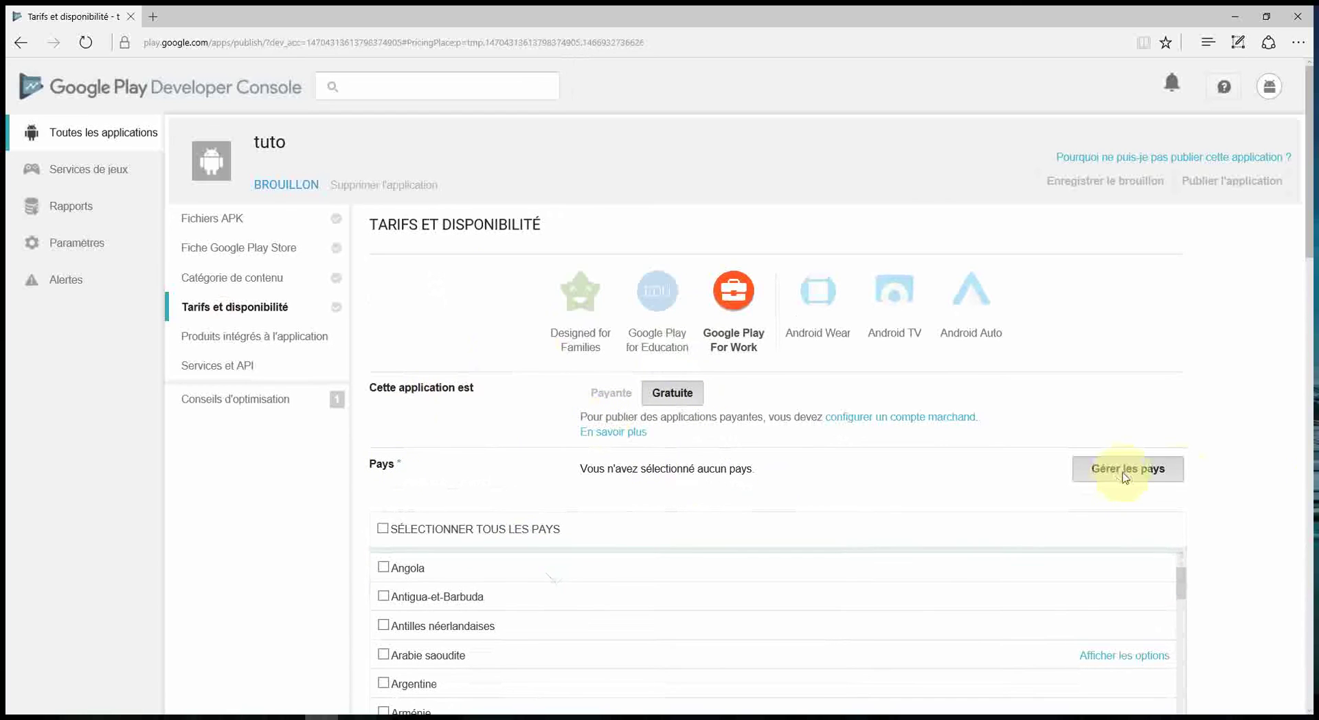
scroll(1237, 542, down, 3)
scroll(1242, 564, down, 4)
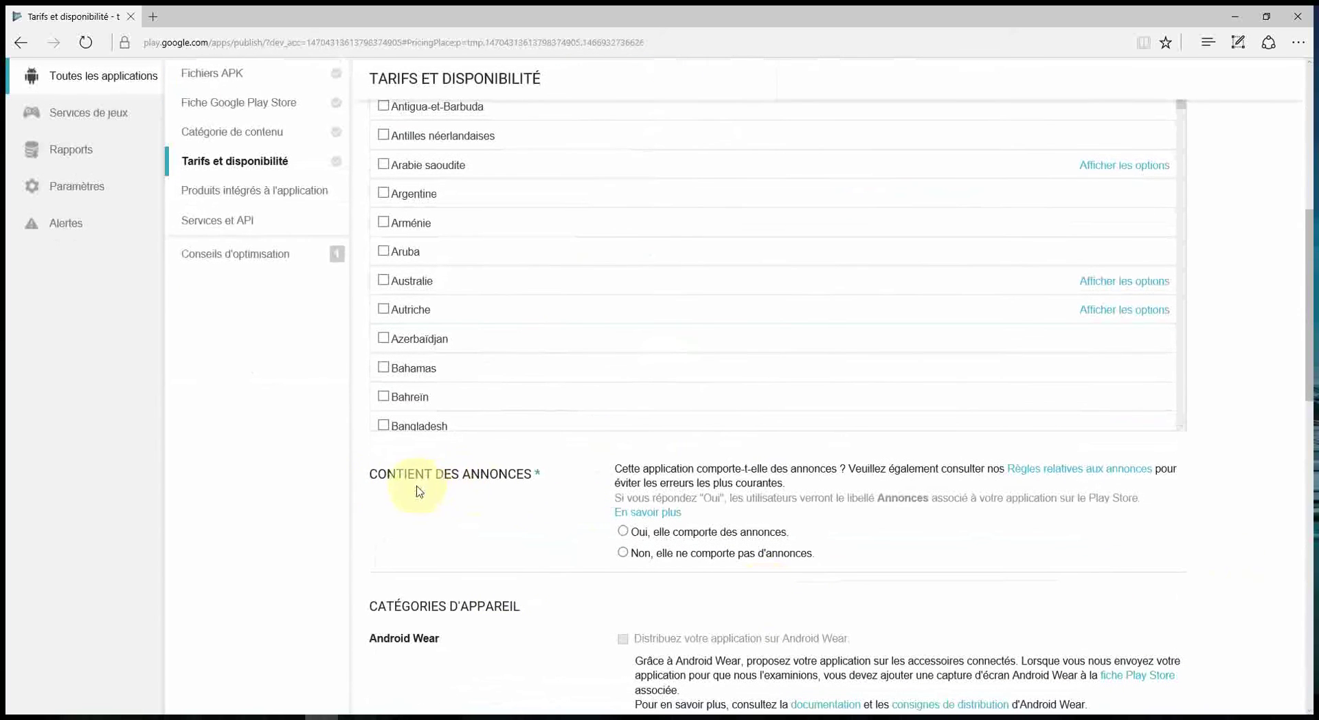
scroll(447, 686, down, 1)
scroll(569, 466, down, 4)
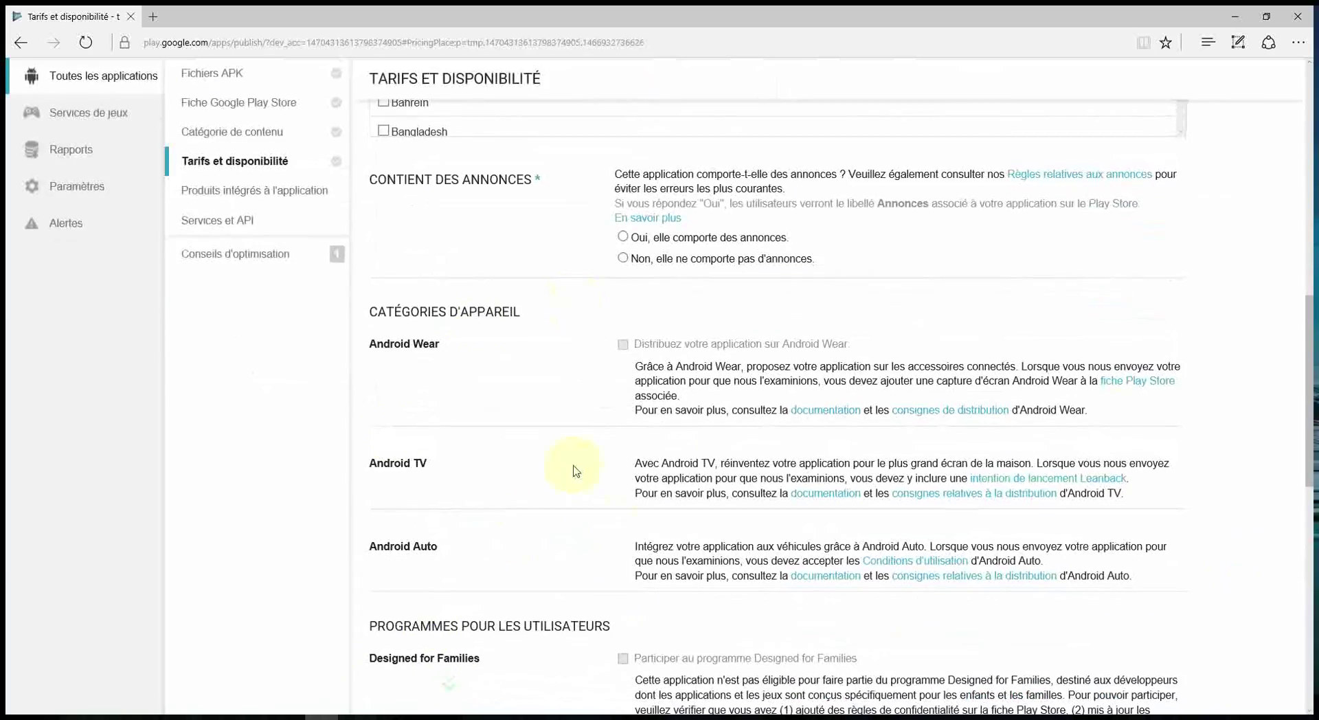
scroll(607, 597, down, 4)
scroll(426, 420, down, 3)
scroll(515, 538, down, 4)
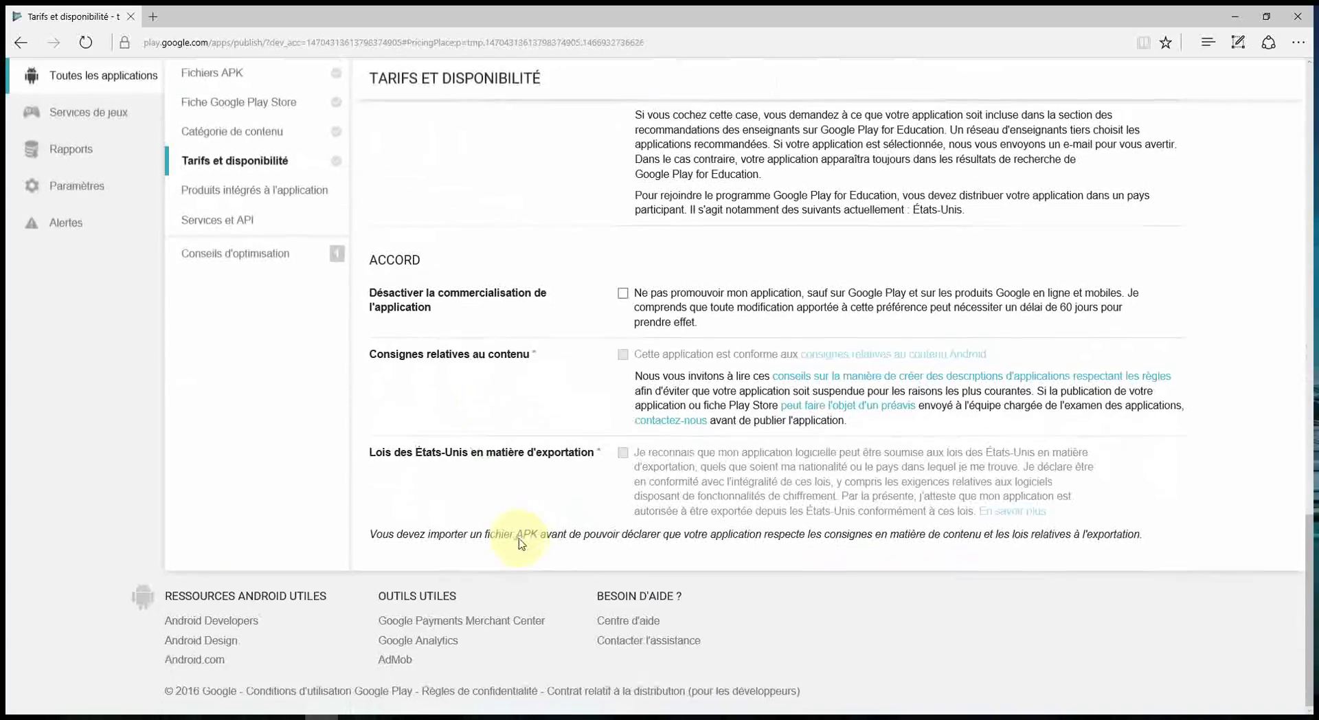
scroll(575, 491, up, 10)
scroll(333, 147, up, 5)
scroll(238, 200, up, 1)
click(238, 200)
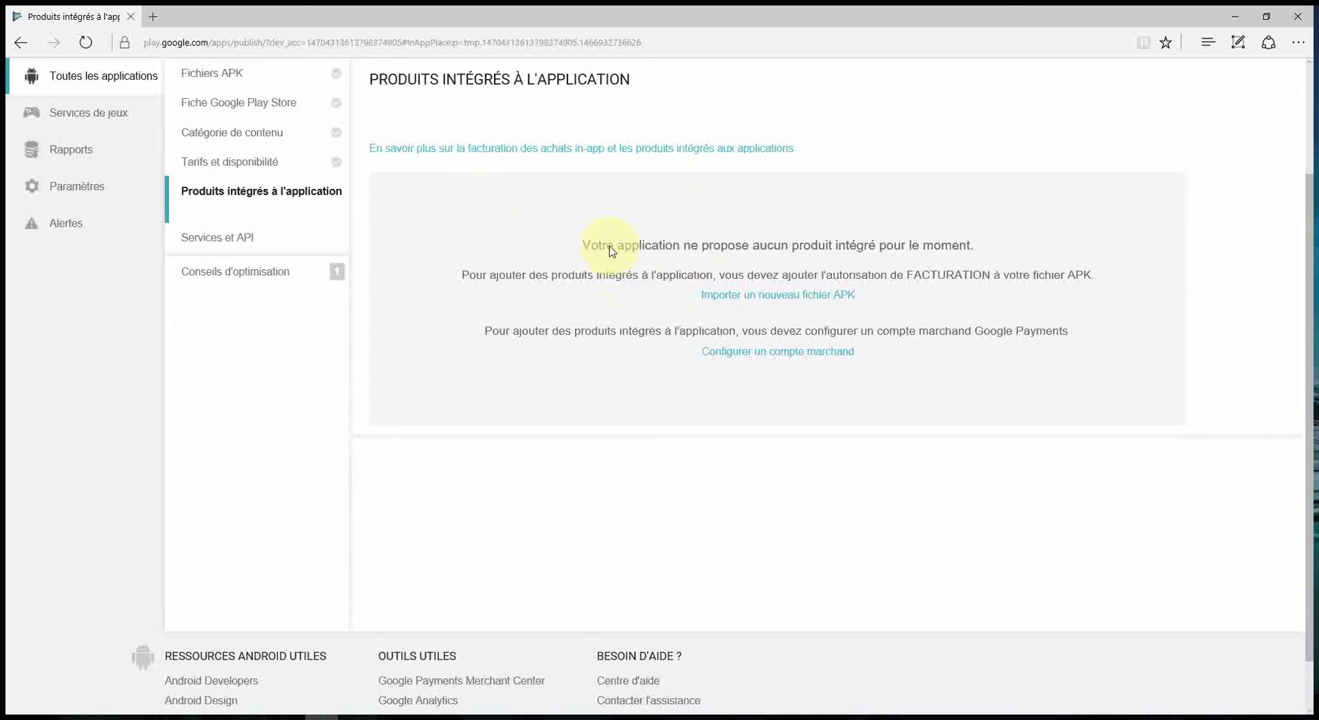
View the Services et API page and select the app's licence key
click(219, 241)
scroll(627, 456, down, 2)
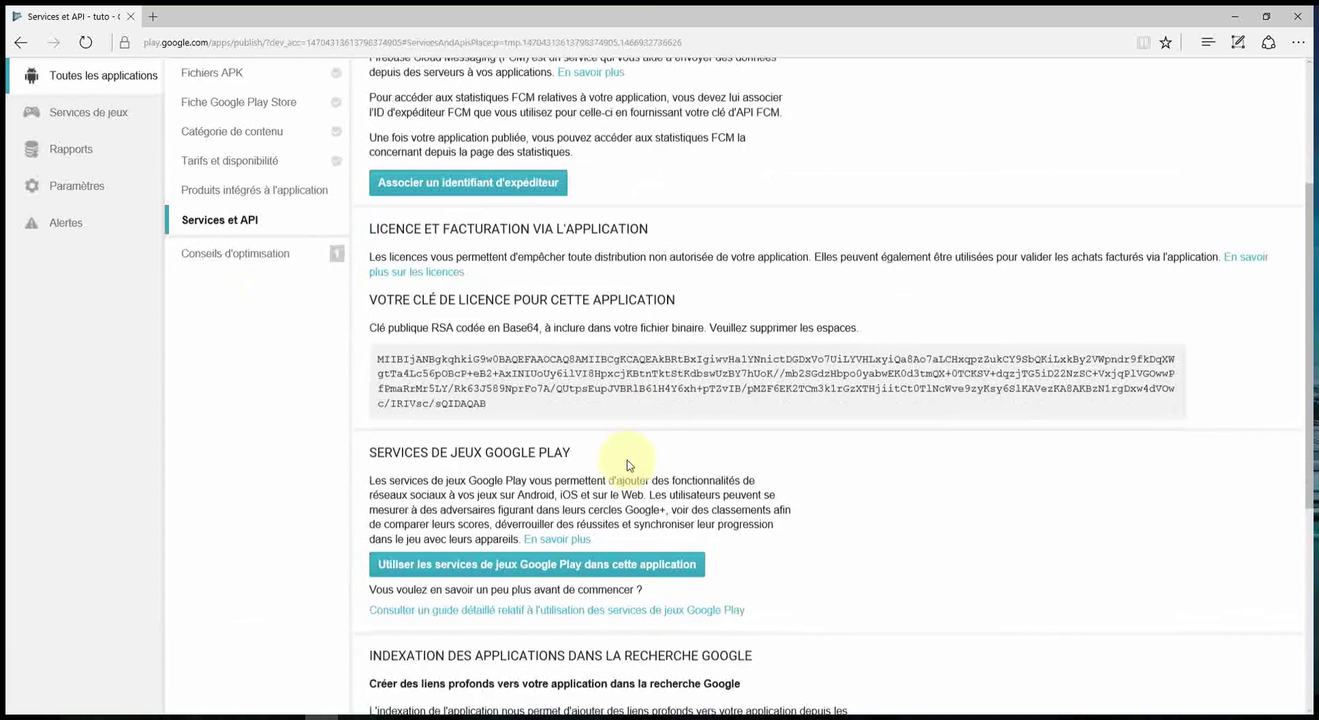
scroll(501, 294, up, 4)
scroll(466, 382, down, 3)
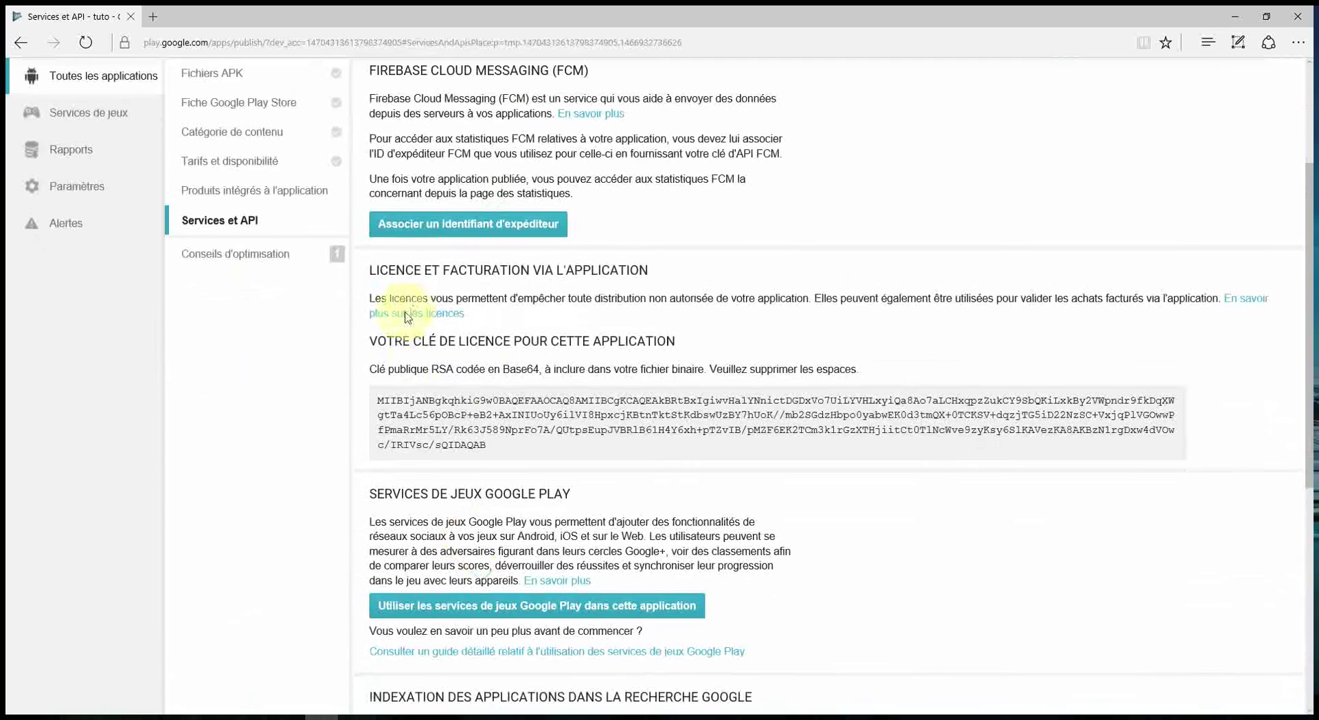
drag(377, 398, 572, 452)
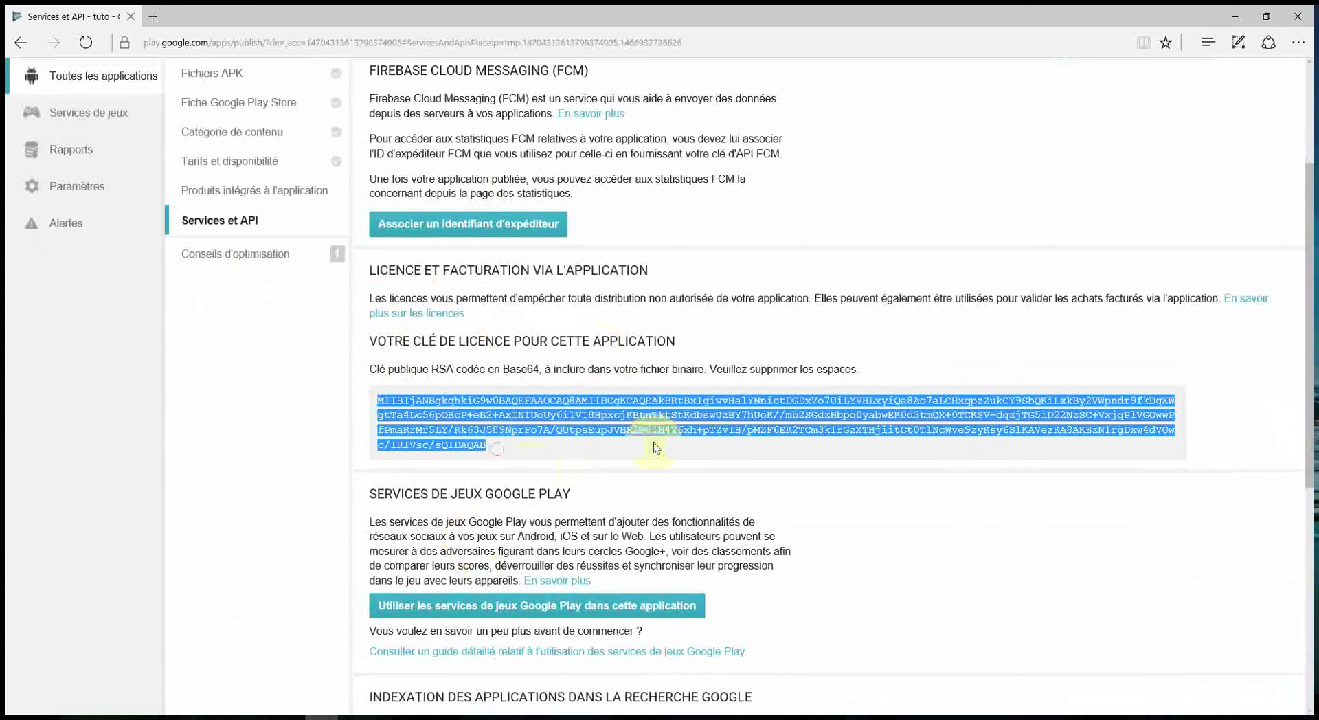
Visit the optimisation tips and store listing pages, then go to the APK files page
click(252, 256)
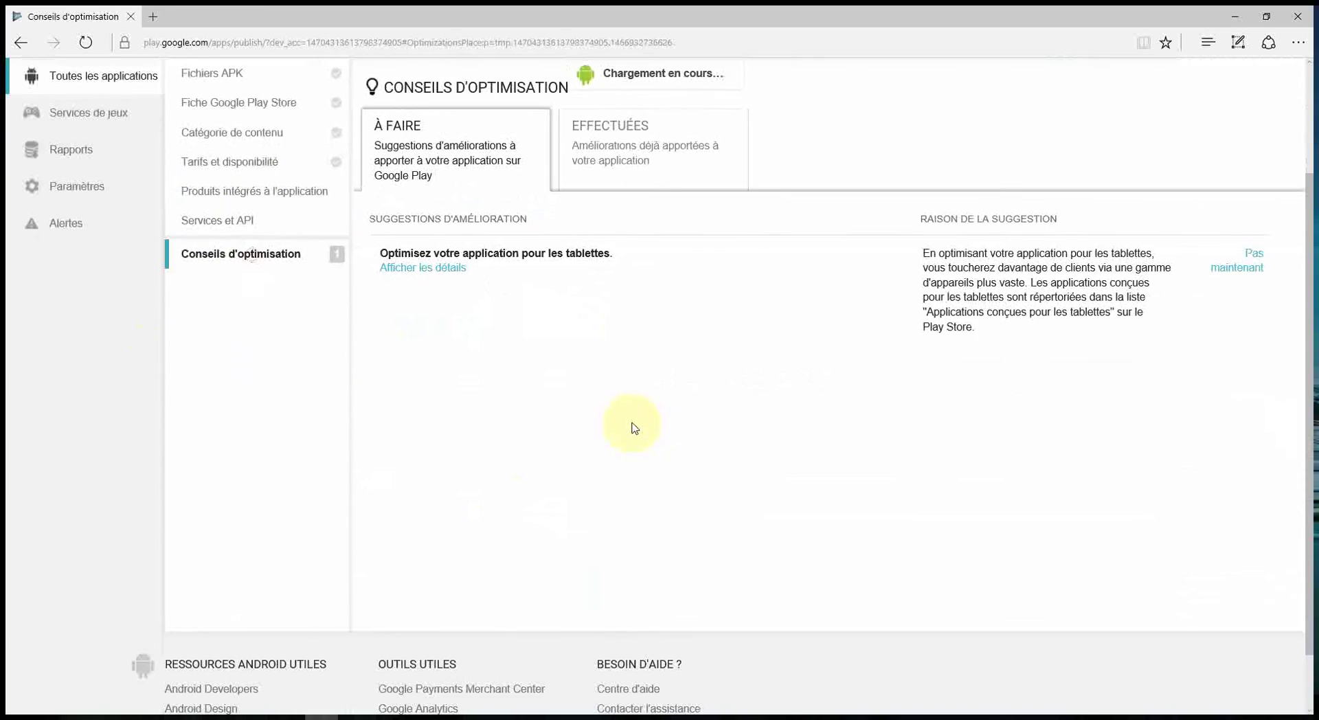
scroll(958, 480, up, 3)
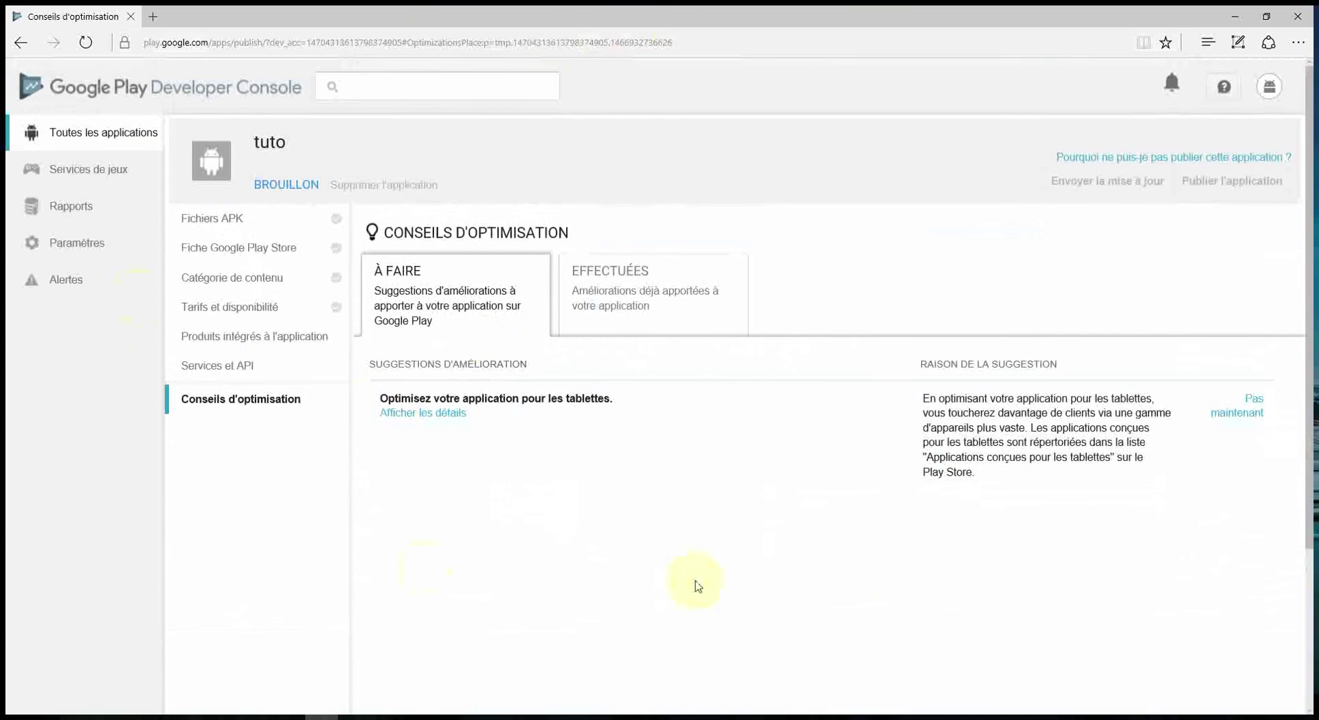
click(248, 247)
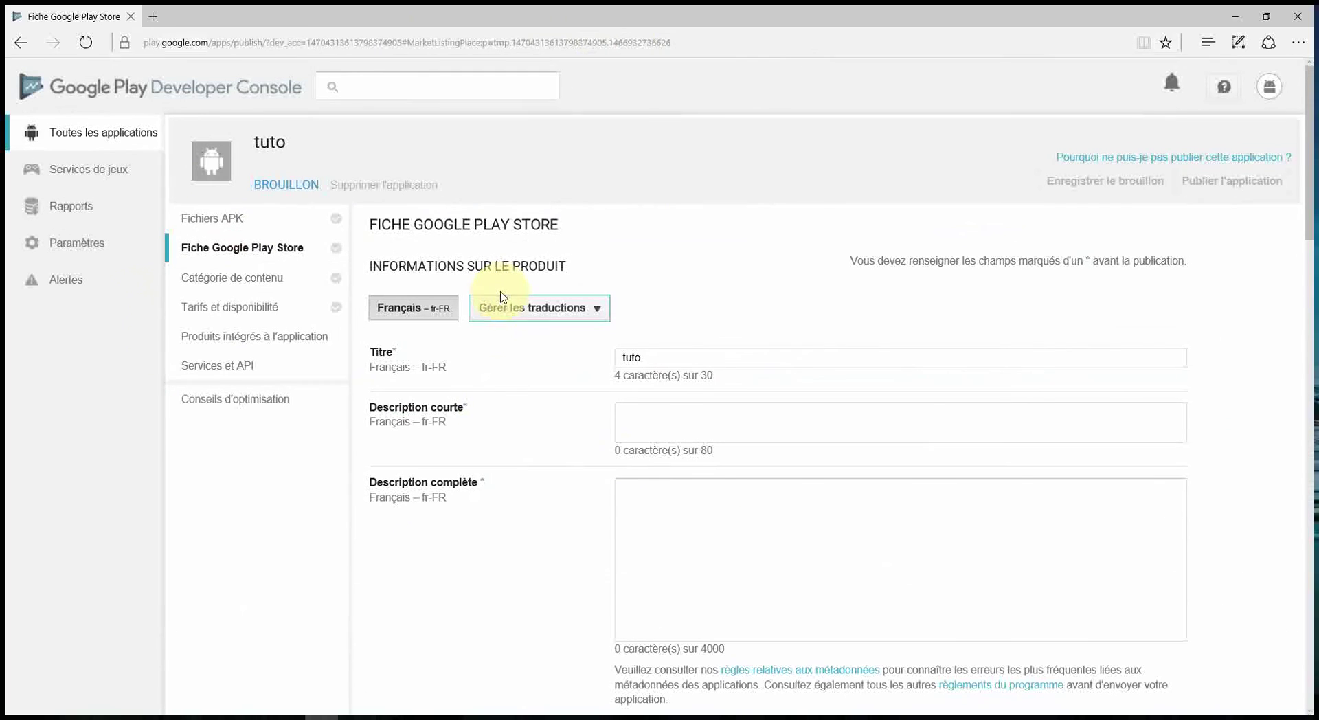
click(206, 218)
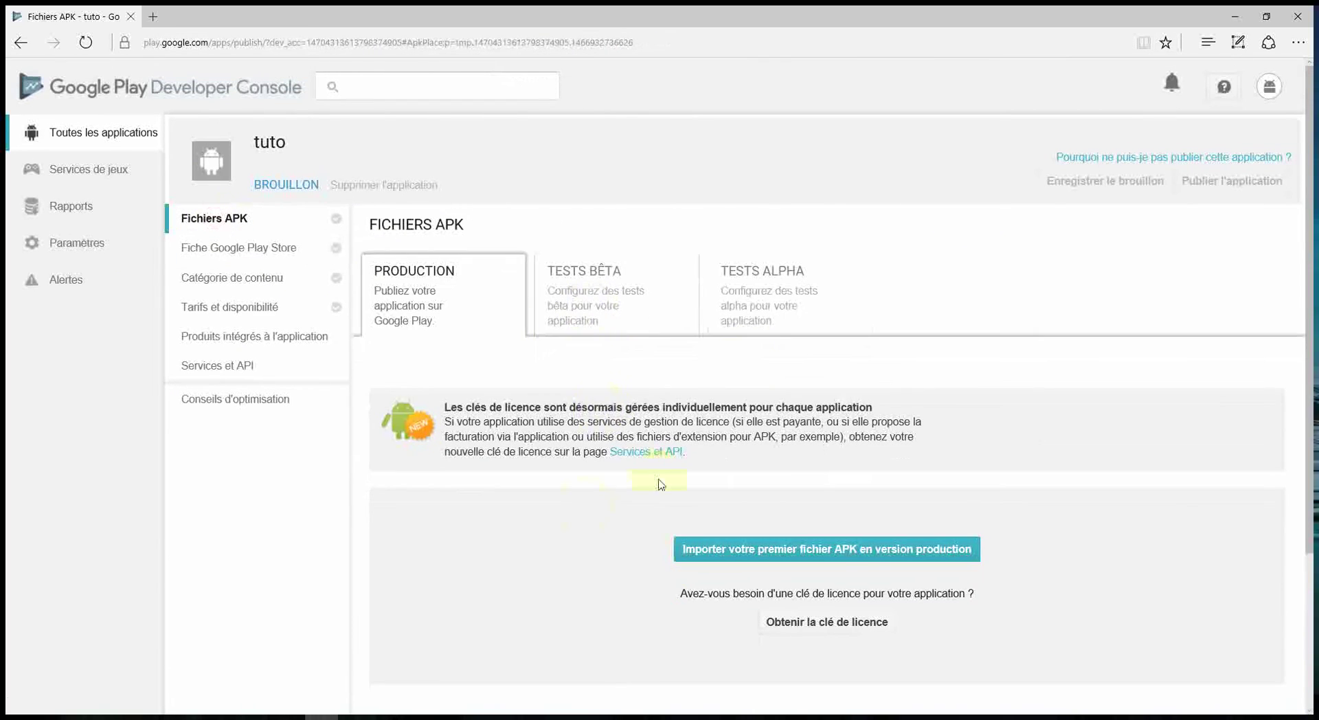
Review the beta, alpha and production release tracks, then return to the Unity editor
scroll(660, 484, down, 3)
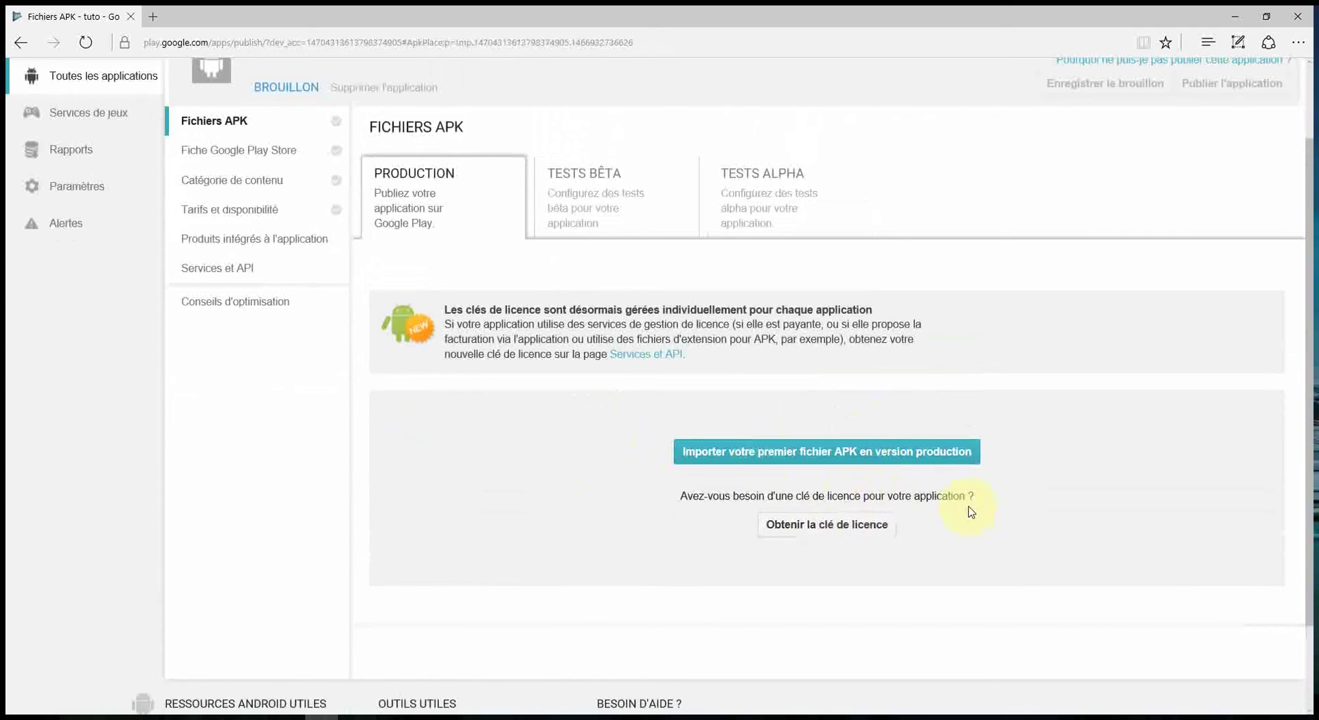
click(563, 182)
click(731, 208)
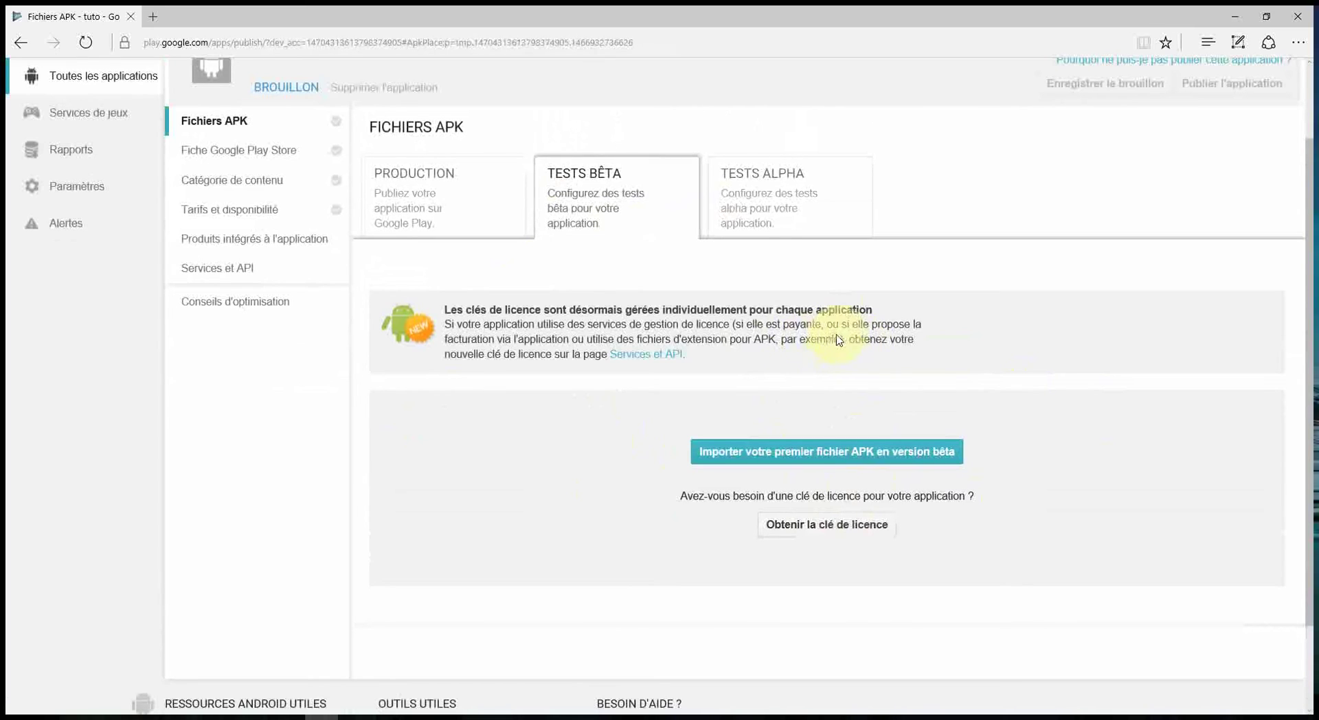
click(790, 179)
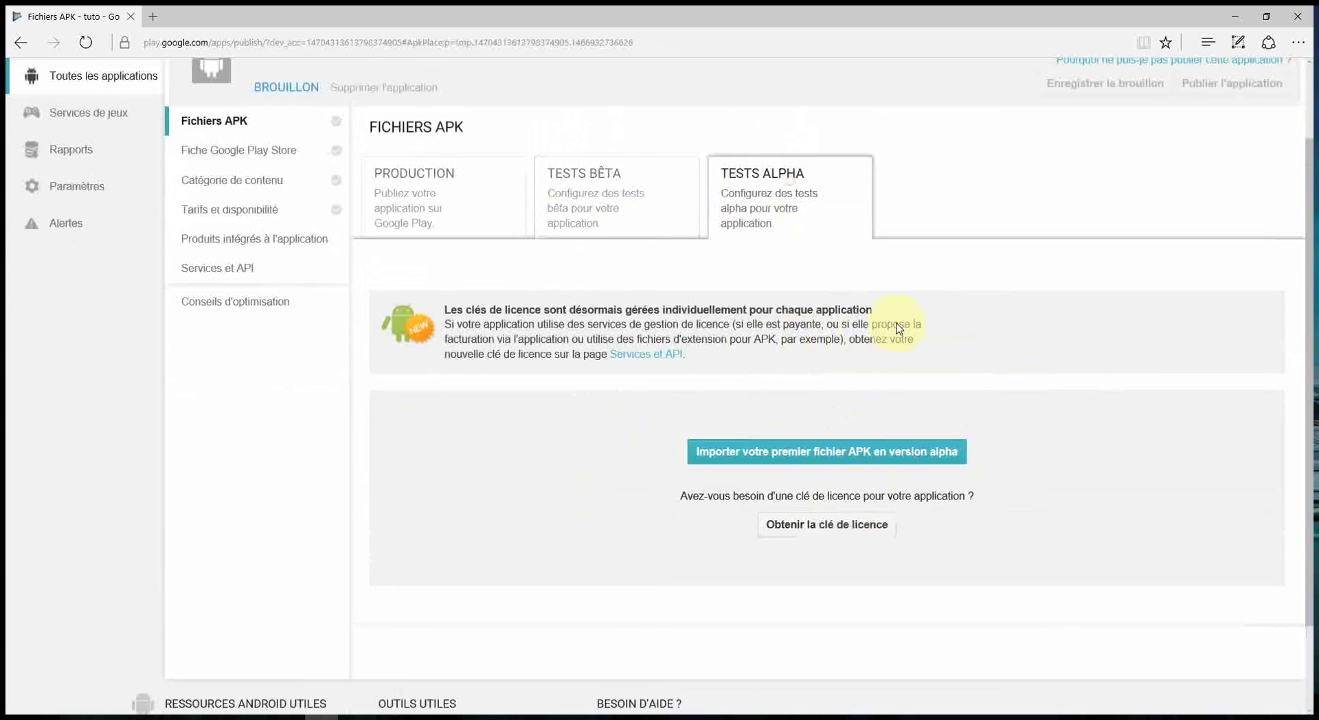
click(427, 202)
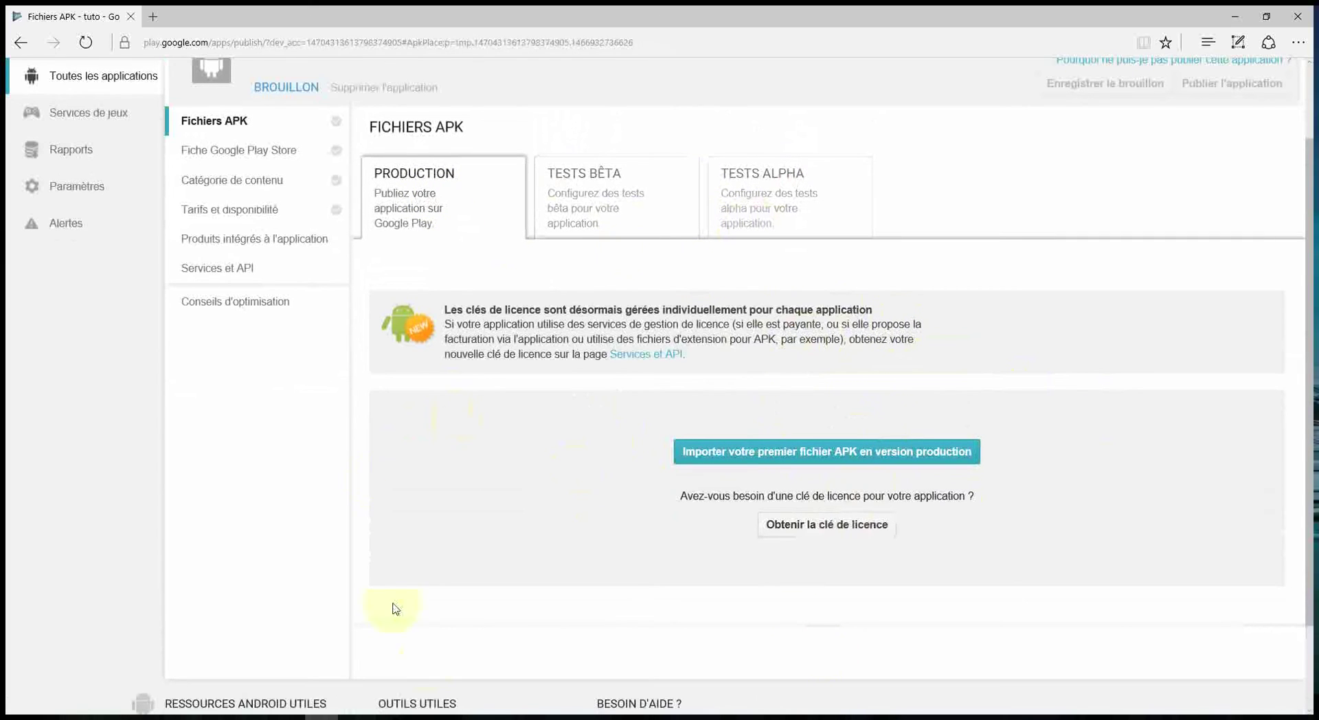
click(341, 714)
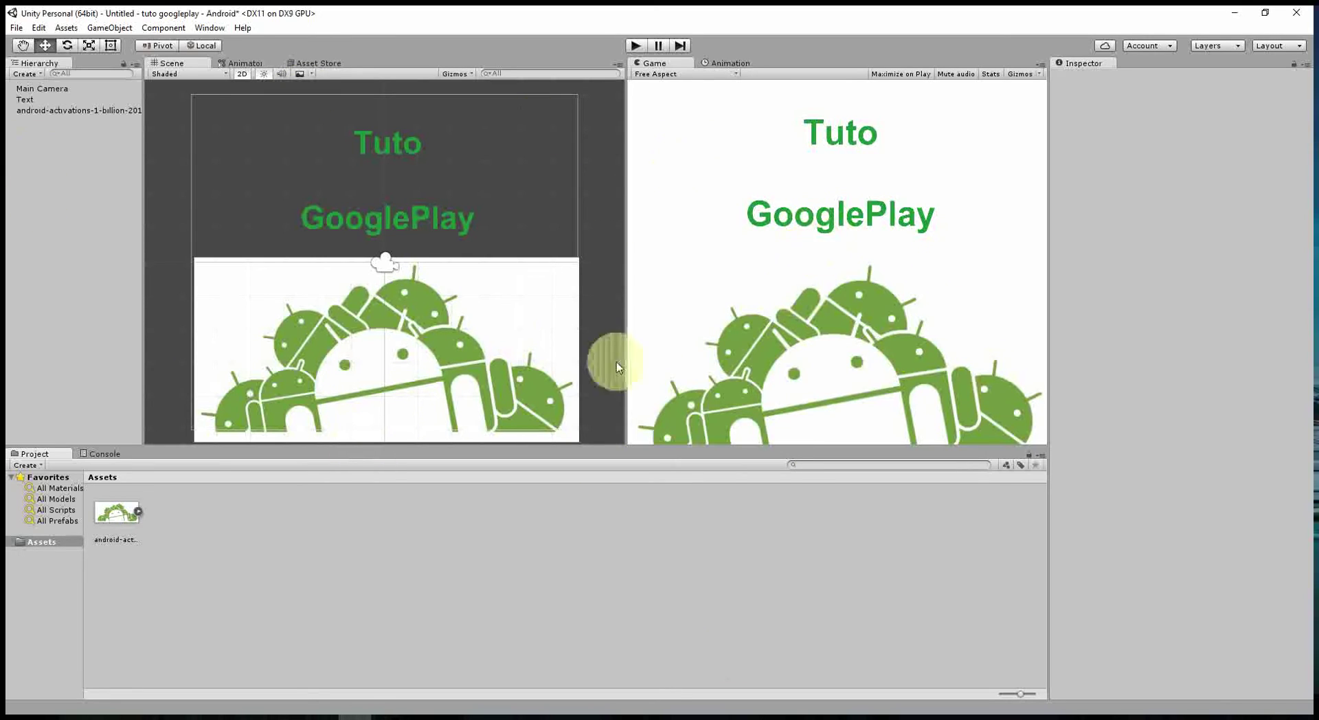
Bring up the Build Settings and the Android player settings
click(16, 29)
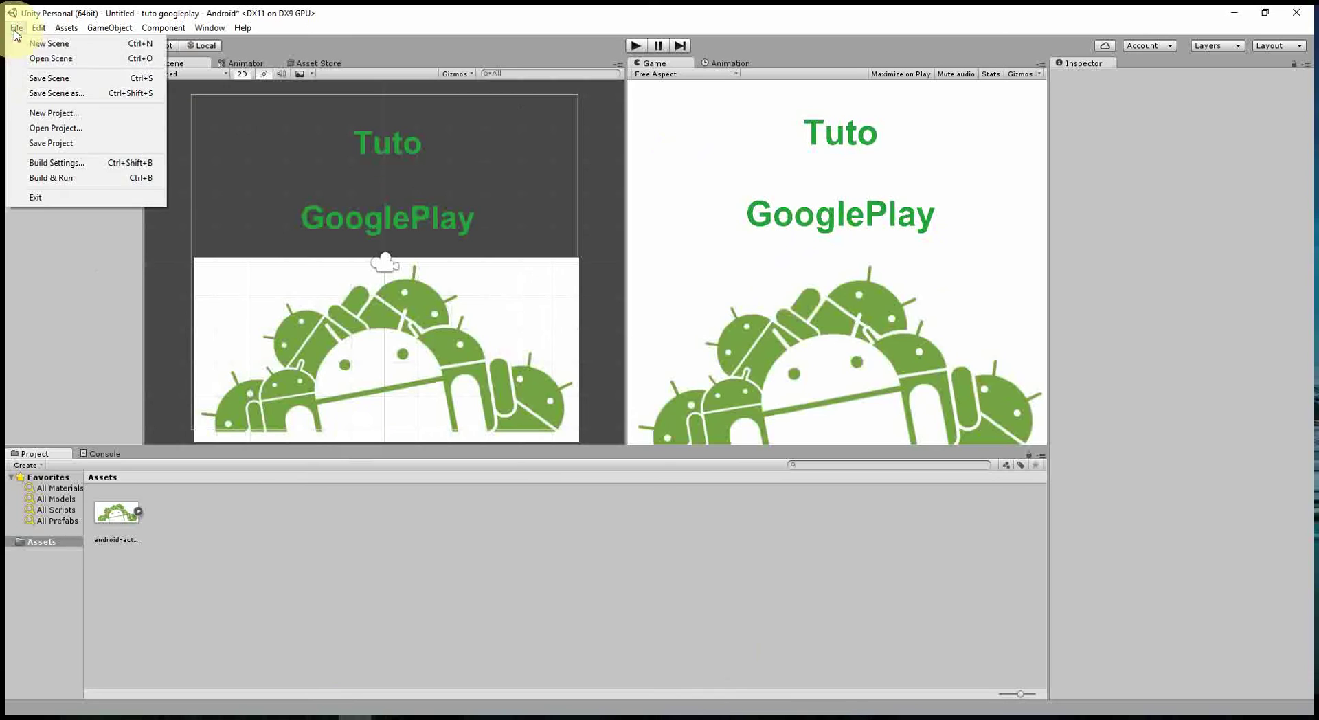
click(54, 163)
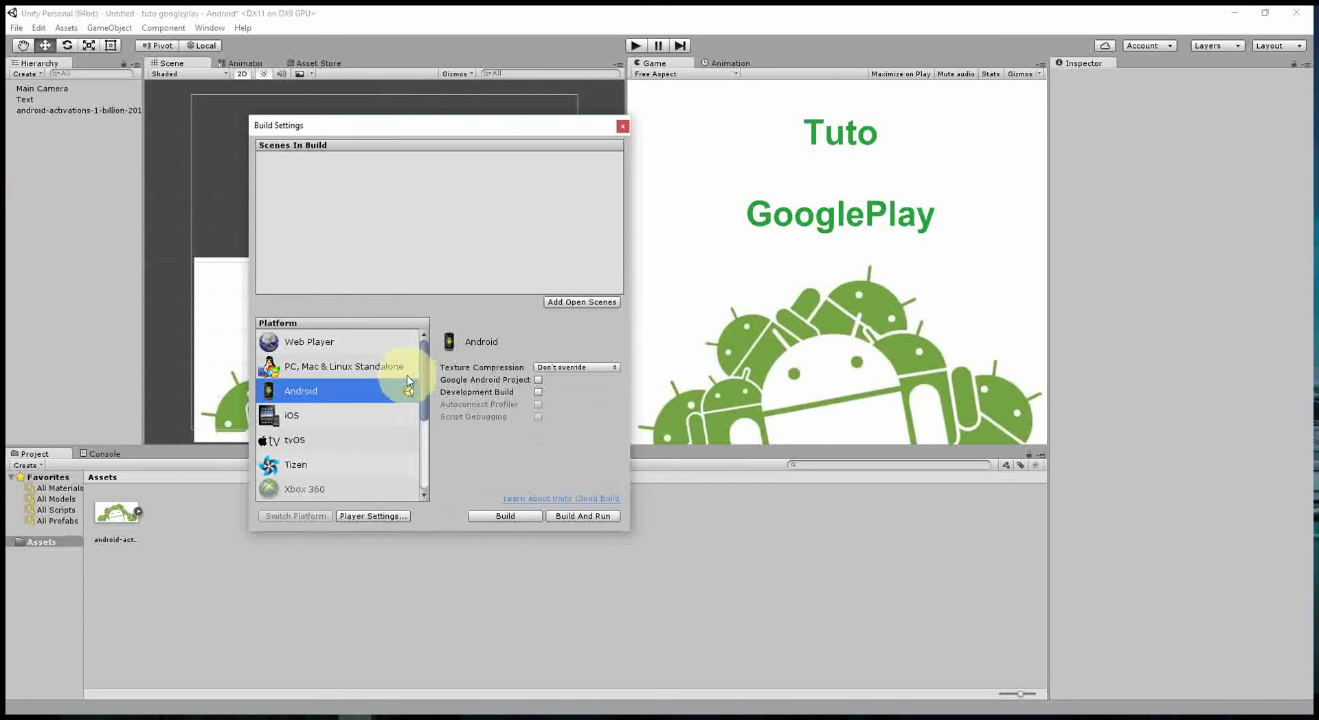
click(372, 516)
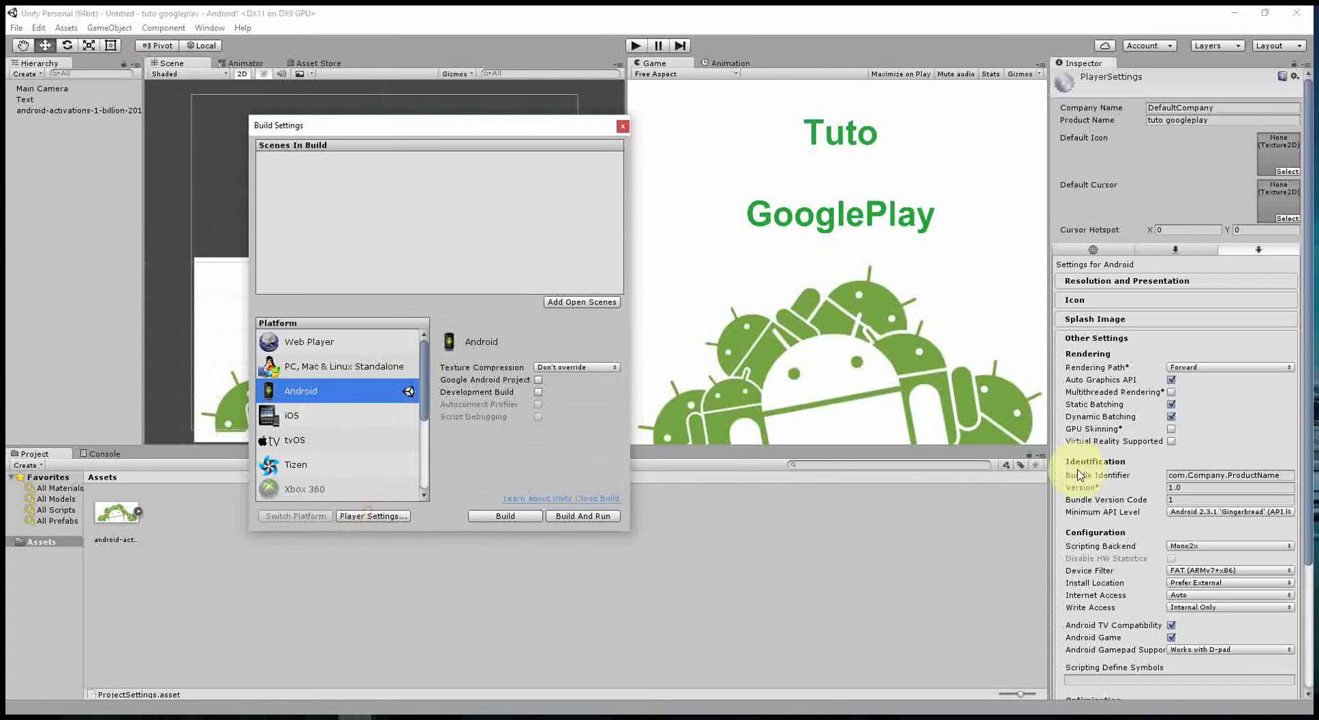
Change the bundle identifier to com.upln.tuto, then start building the Android APK
click(1199, 479)
drag(1227, 475, 1294, 499)
double_click(1207, 475)
text(tuto)
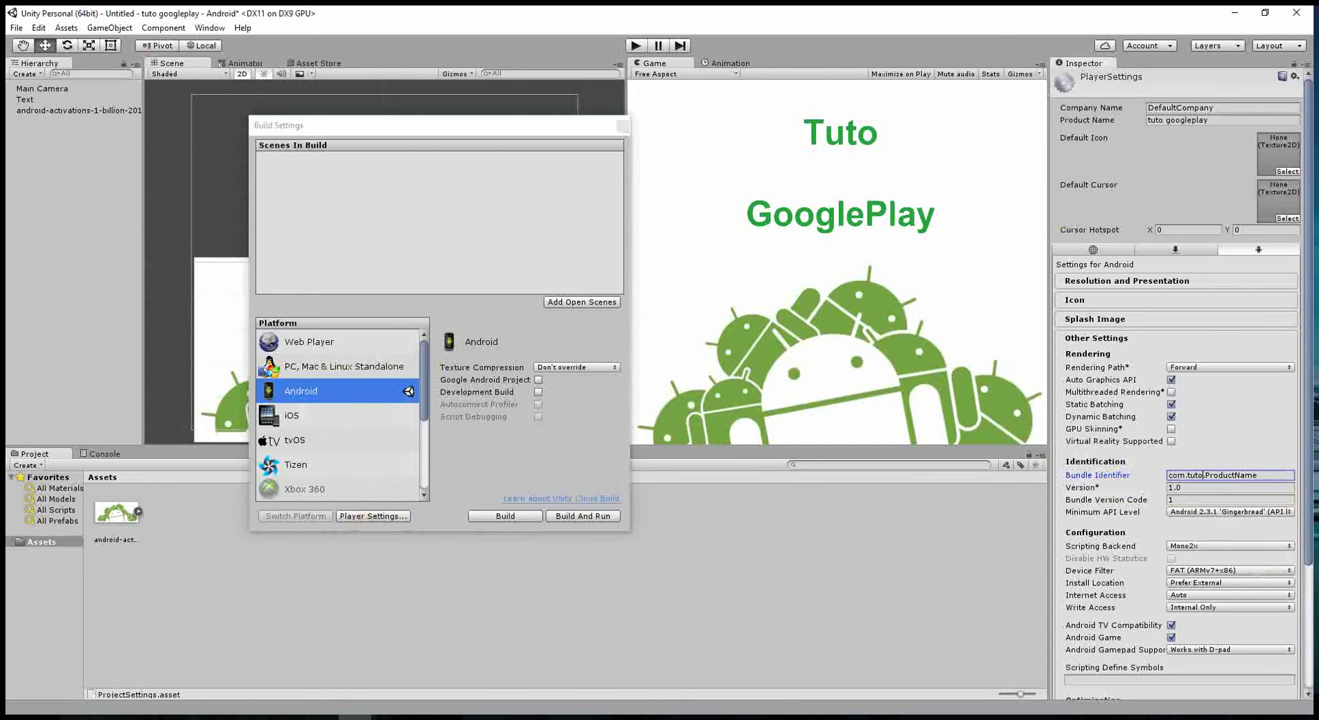
click(1192, 477)
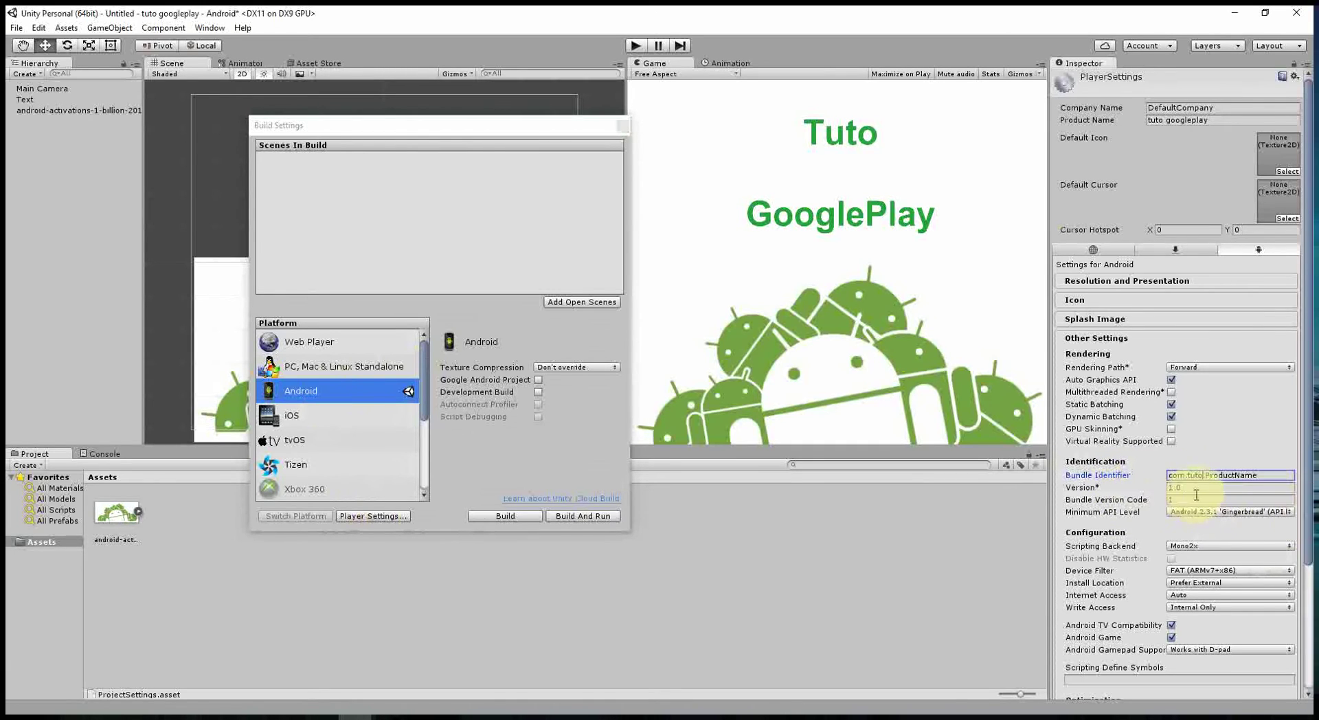
double_click(1192, 475)
text(u)
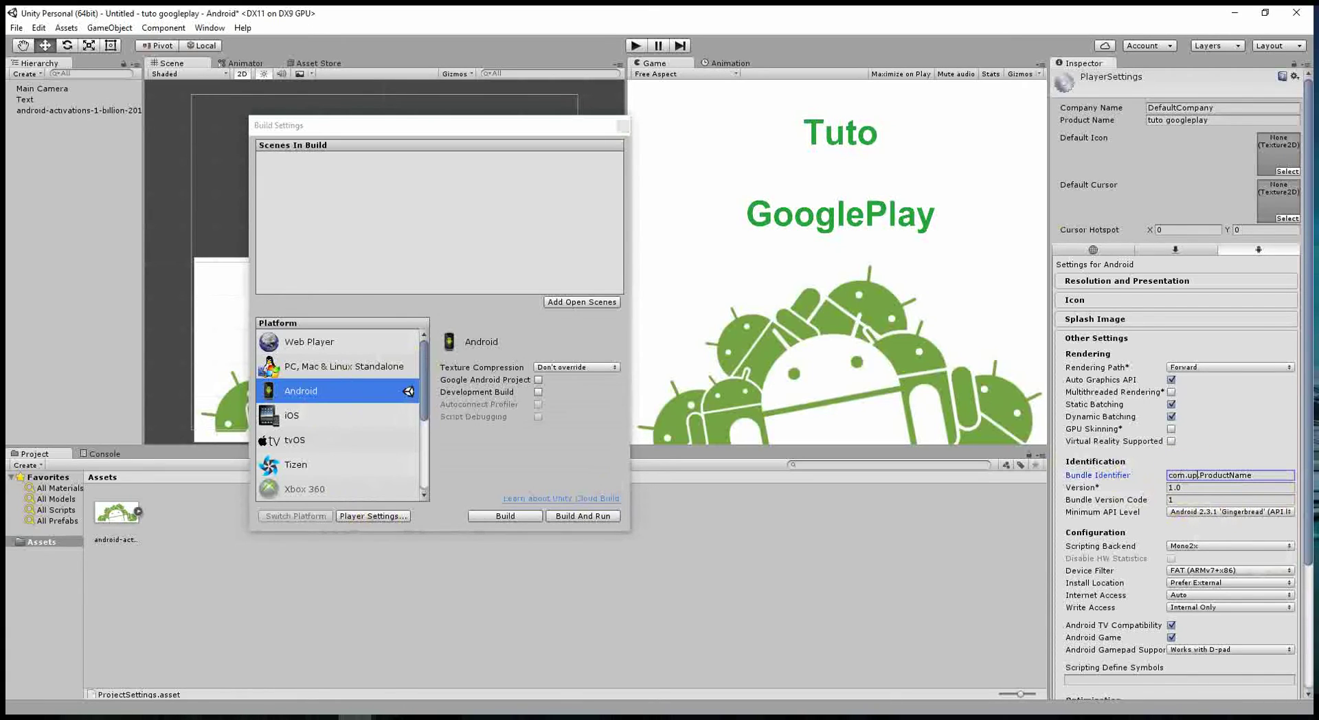
double_click(1221, 477)
scroll(1161, 642, down, 2)
scroll(1161, 643, down, 2)
scroll(1104, 617, up, 2)
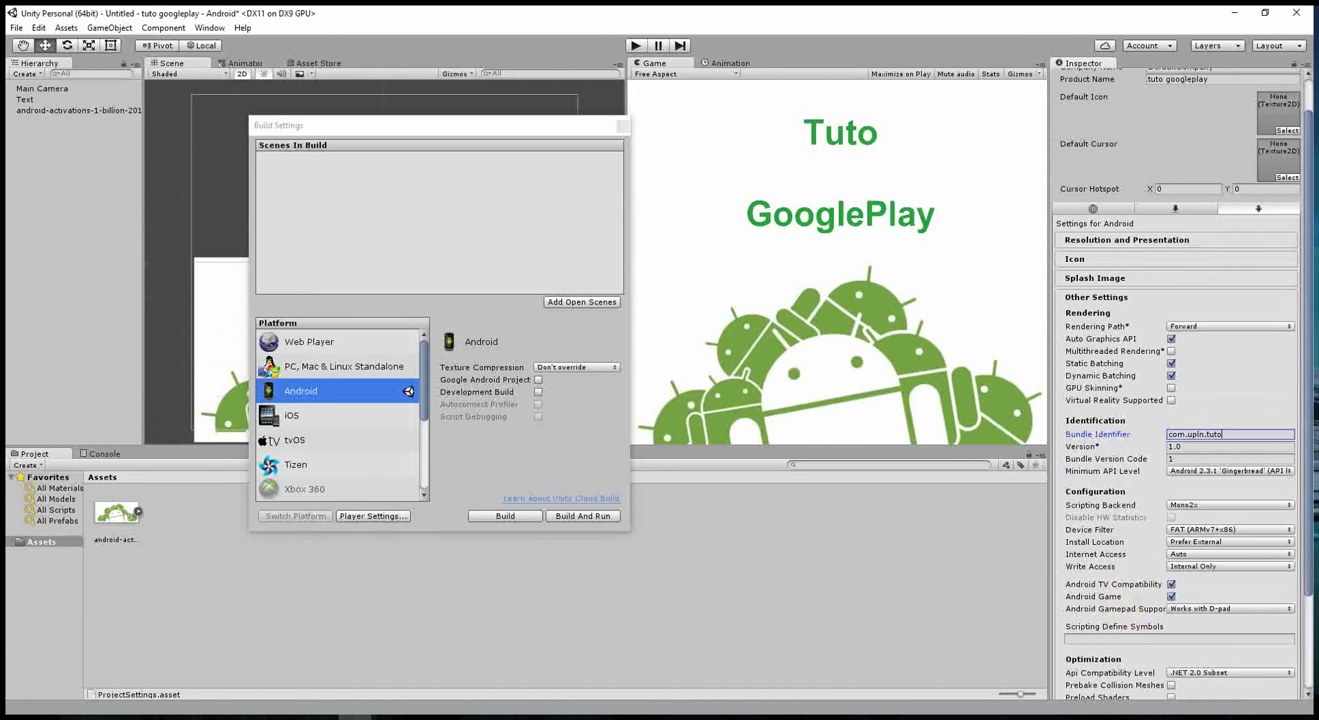
click(492, 517)
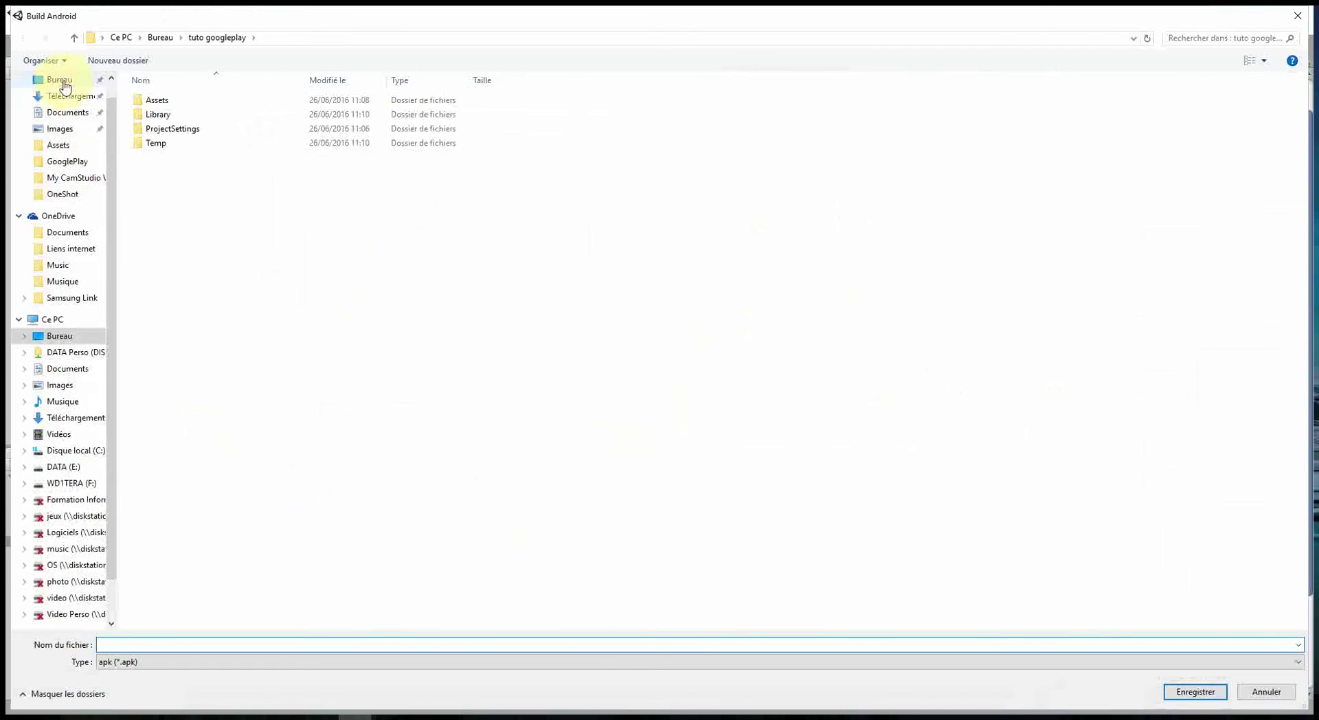
Build the APK as 'tuto' on the desktop, then return to the browser's APK files page
click(59, 79)
text(tuto)
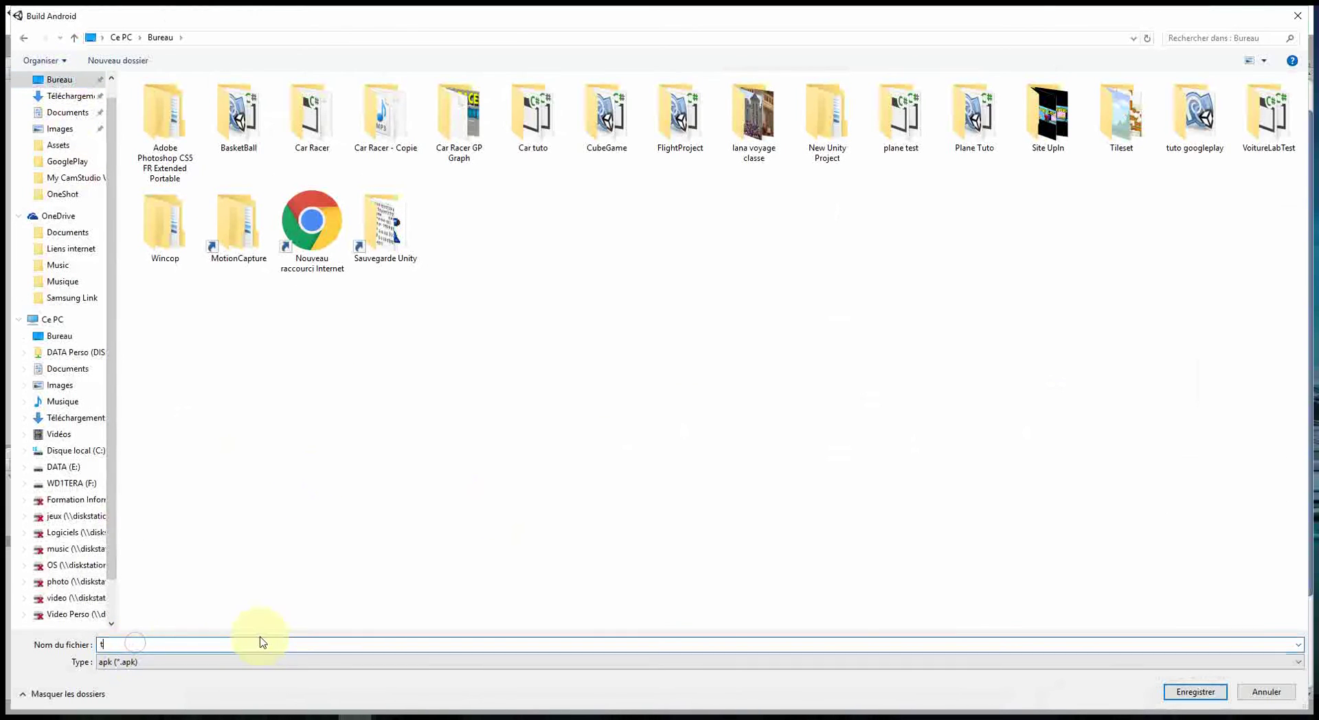
key(Return)
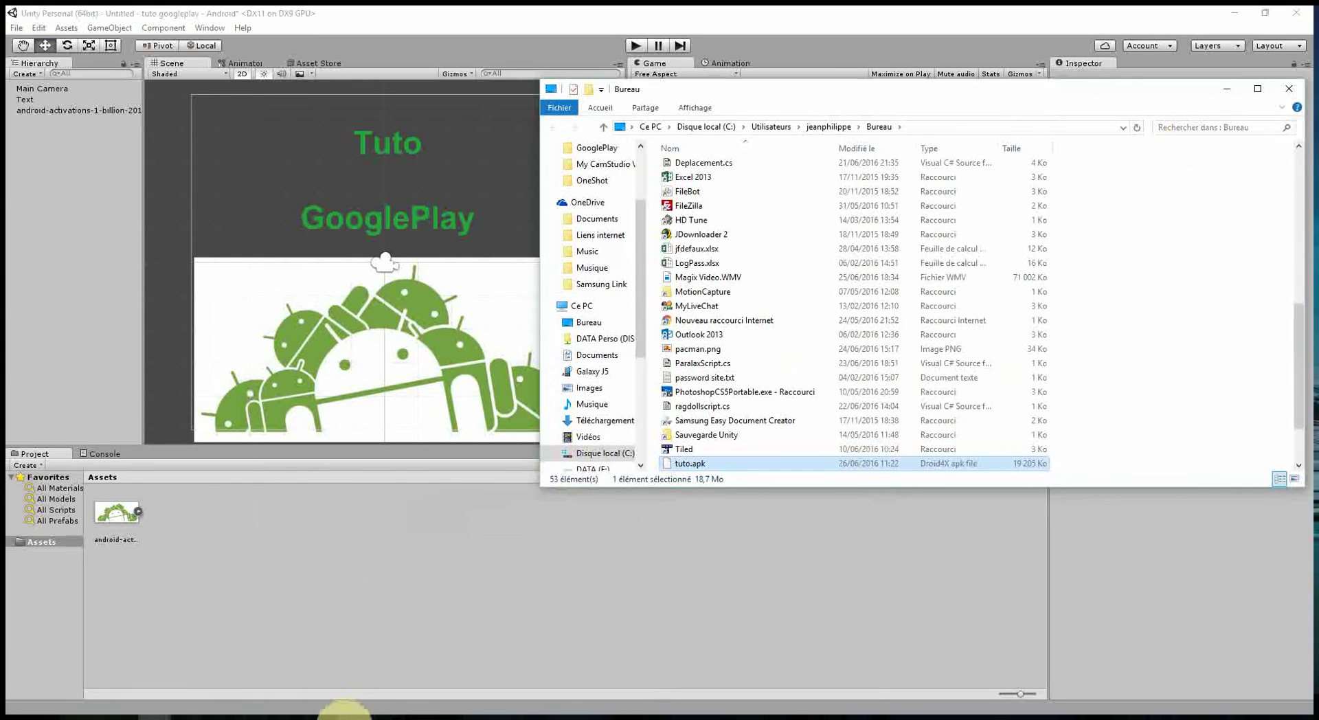
click(330, 711)
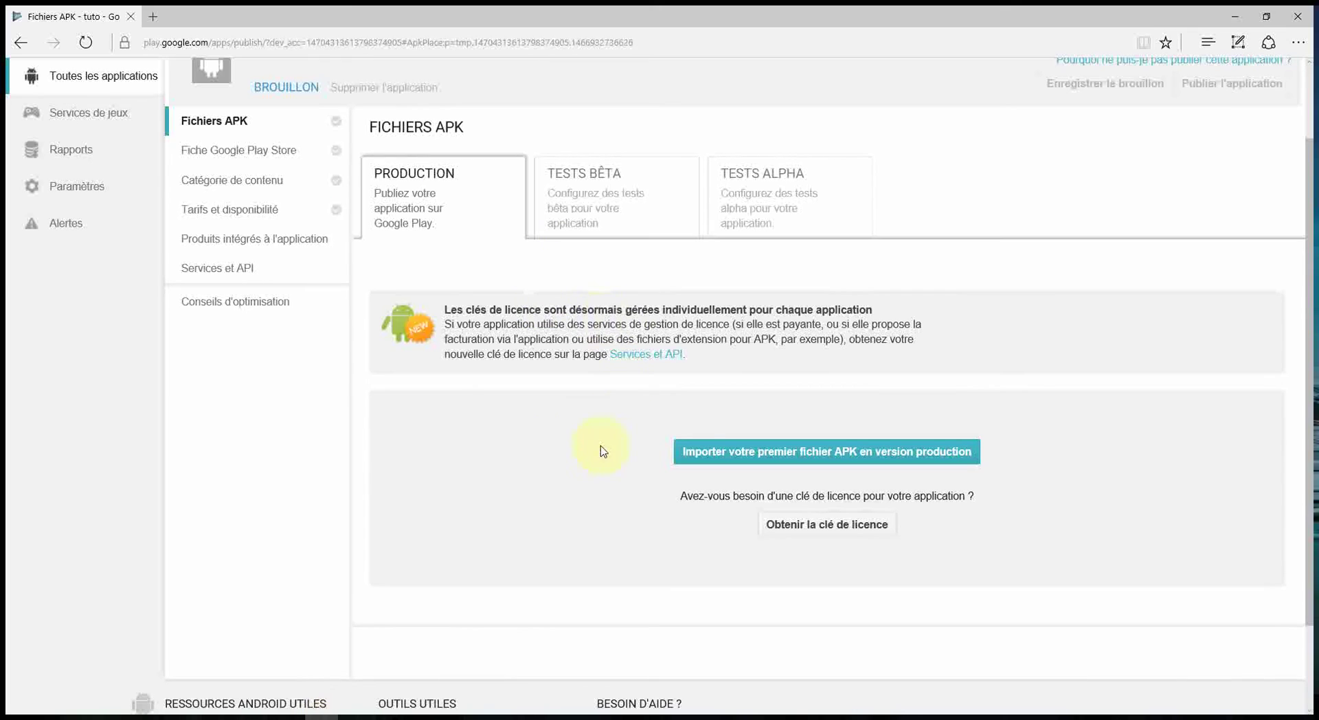
Upload tuto.apk from the Desktop as a new production APK; it is rejected as debug-signed
click(743, 451)
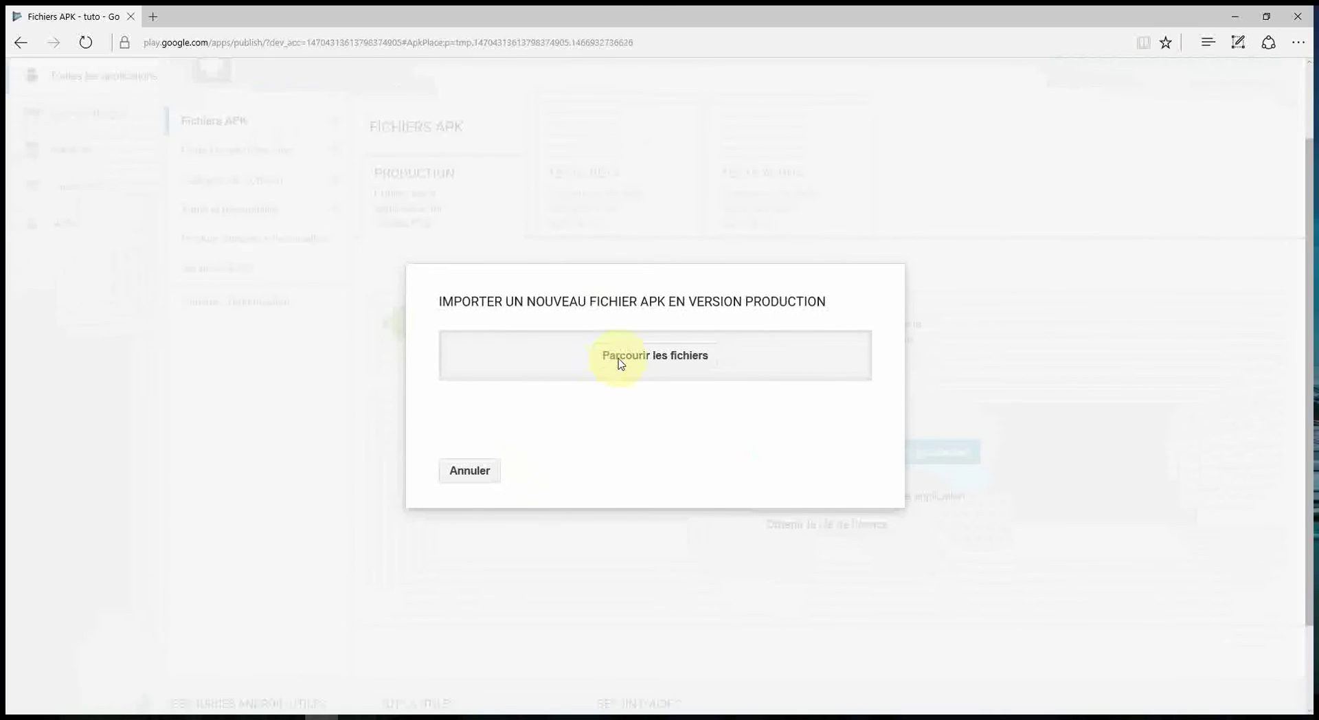
click(621, 357)
click(48, 119)
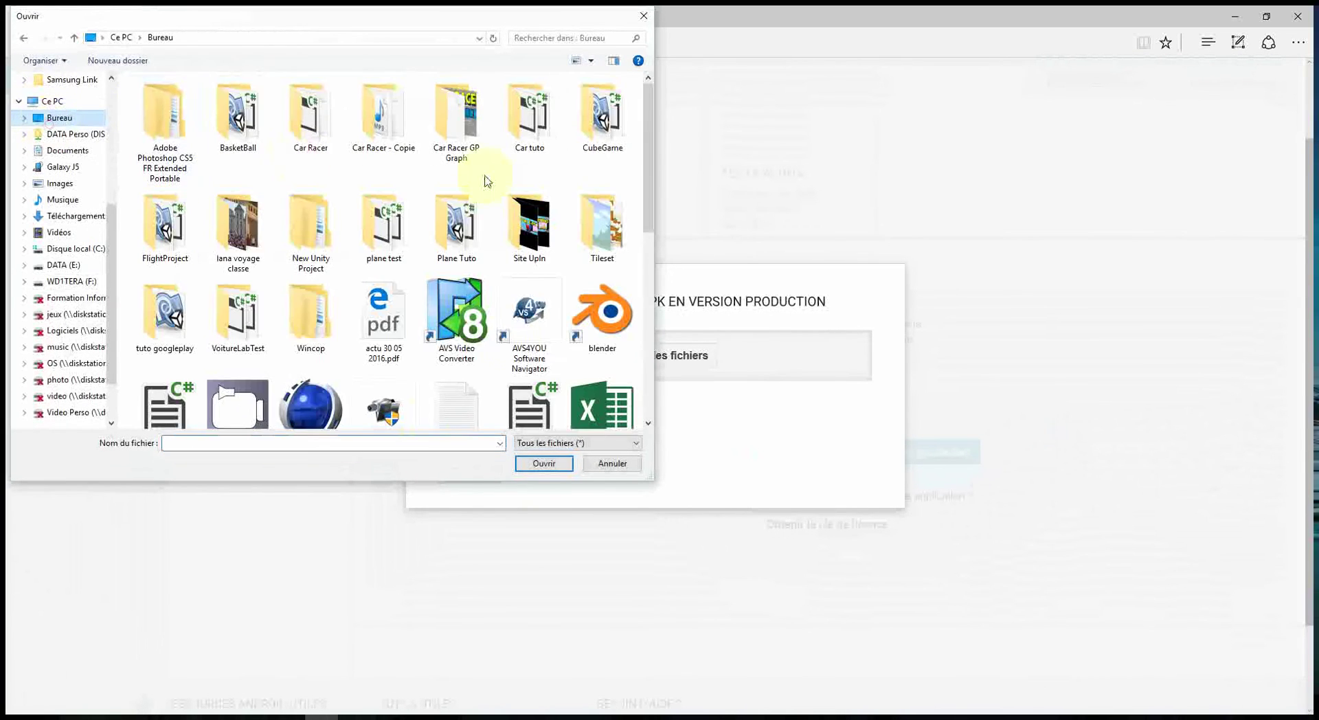
scroll(486, 181, down, 2)
scroll(436, 405, down, 3)
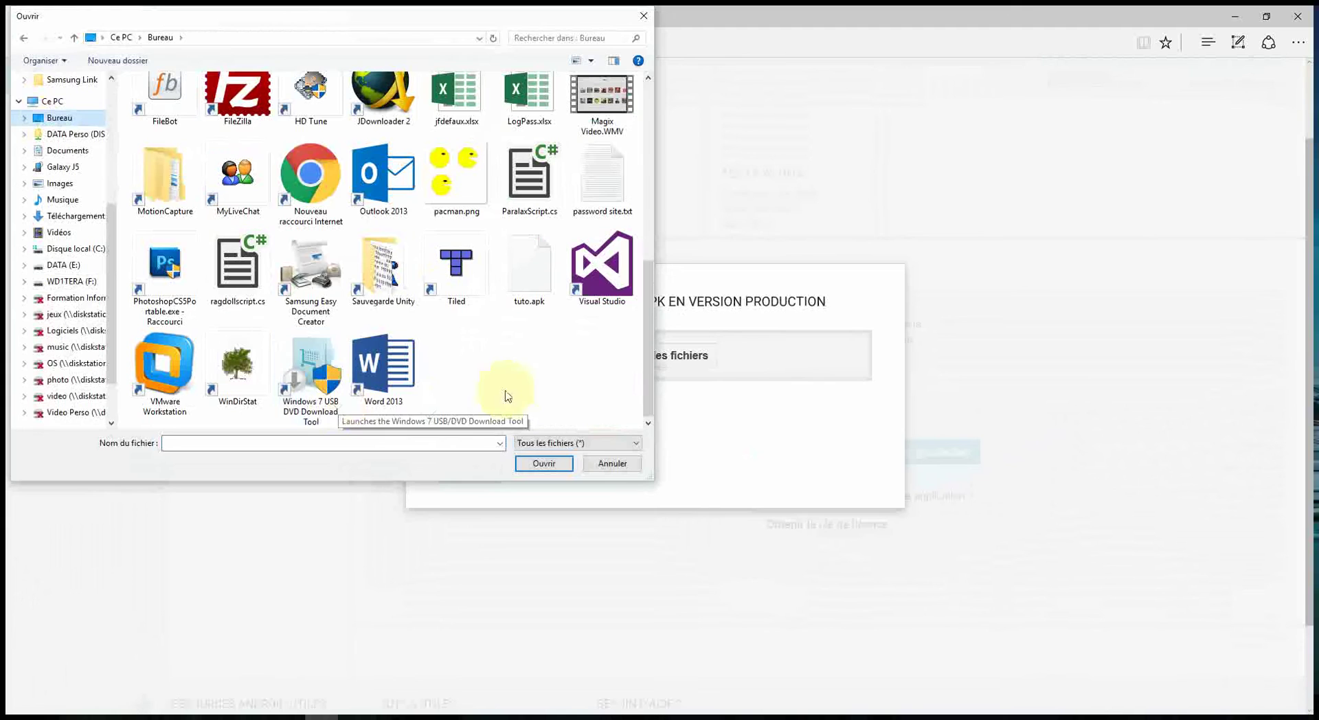
double_click(529, 272)
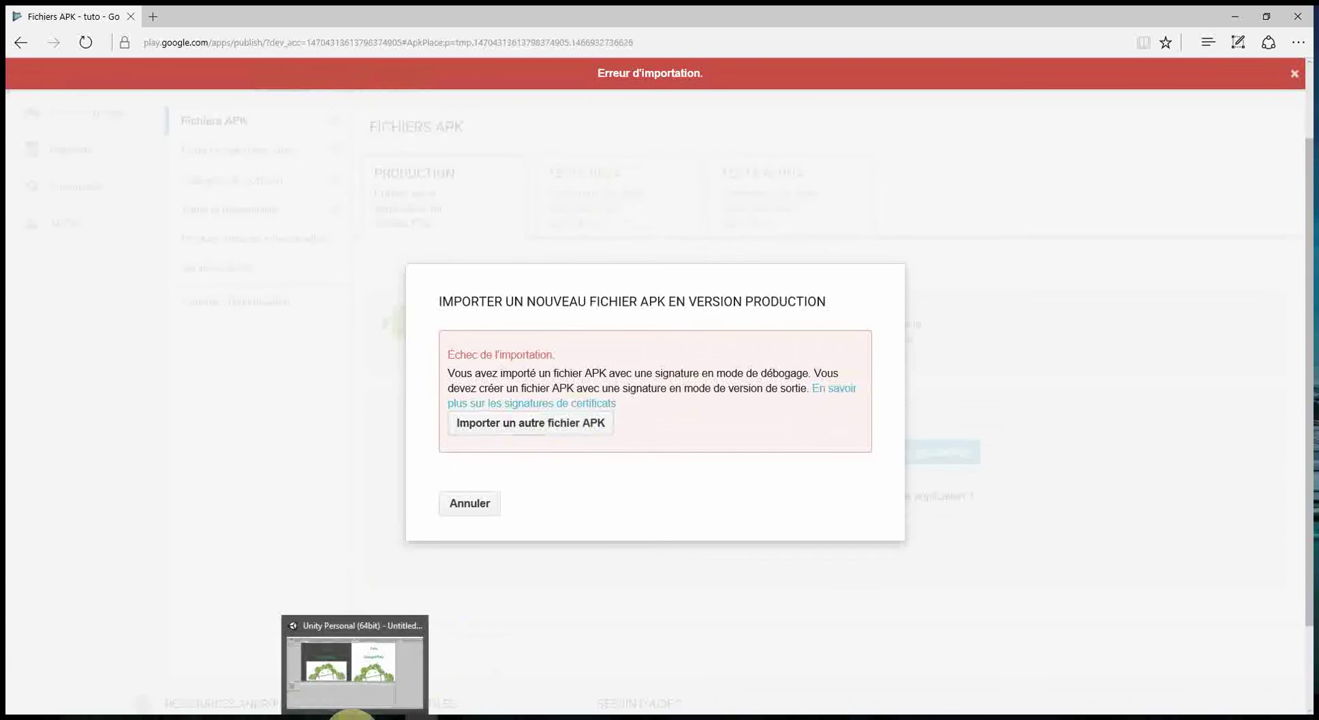
click(352, 714)
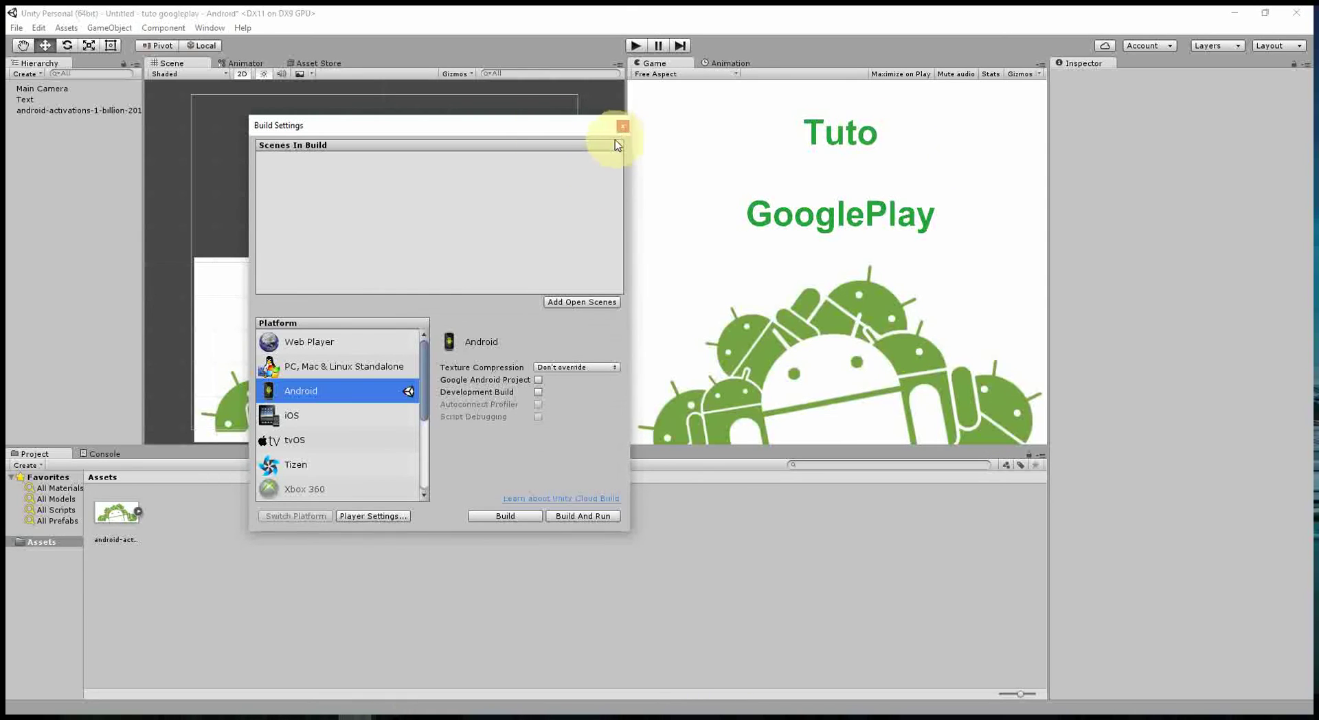
In Publishing Settings, create a new keystore saved as user.keystore
click(363, 519)
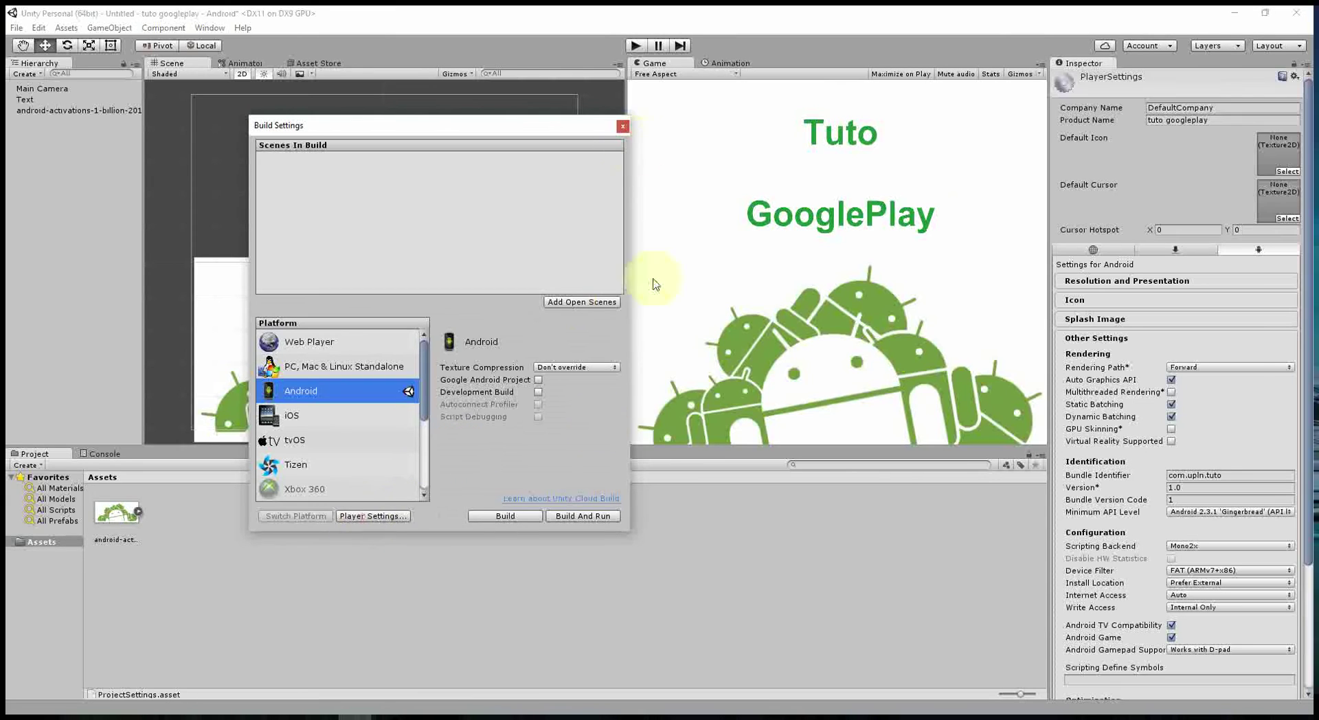
click(622, 126)
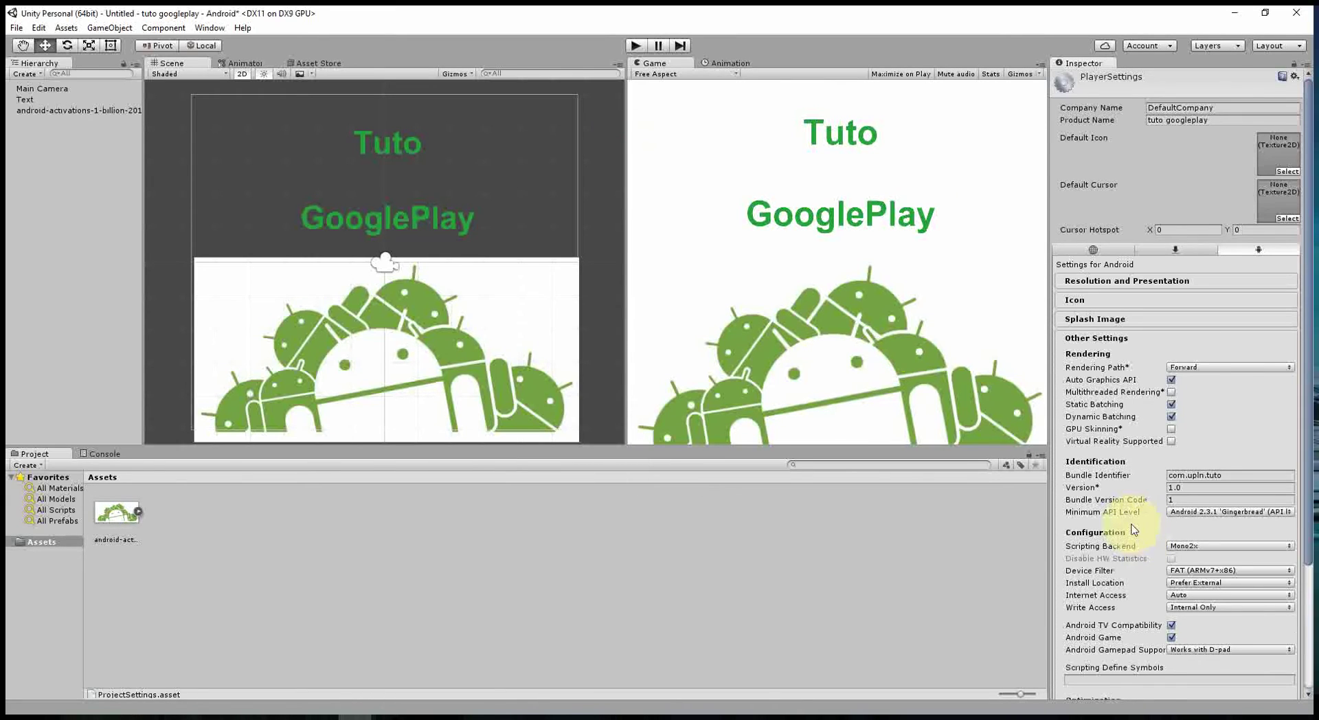
scroll(1133, 529, down, 3)
click(1144, 679)
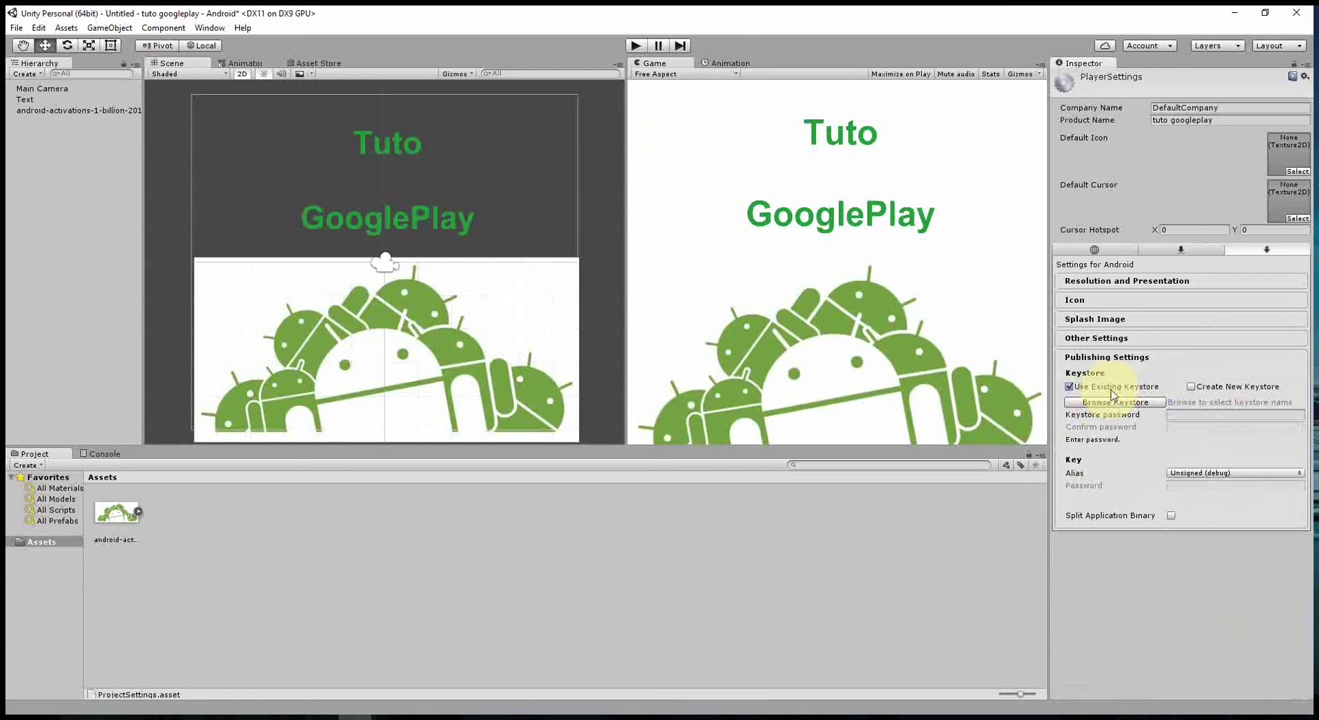
click(1192, 386)
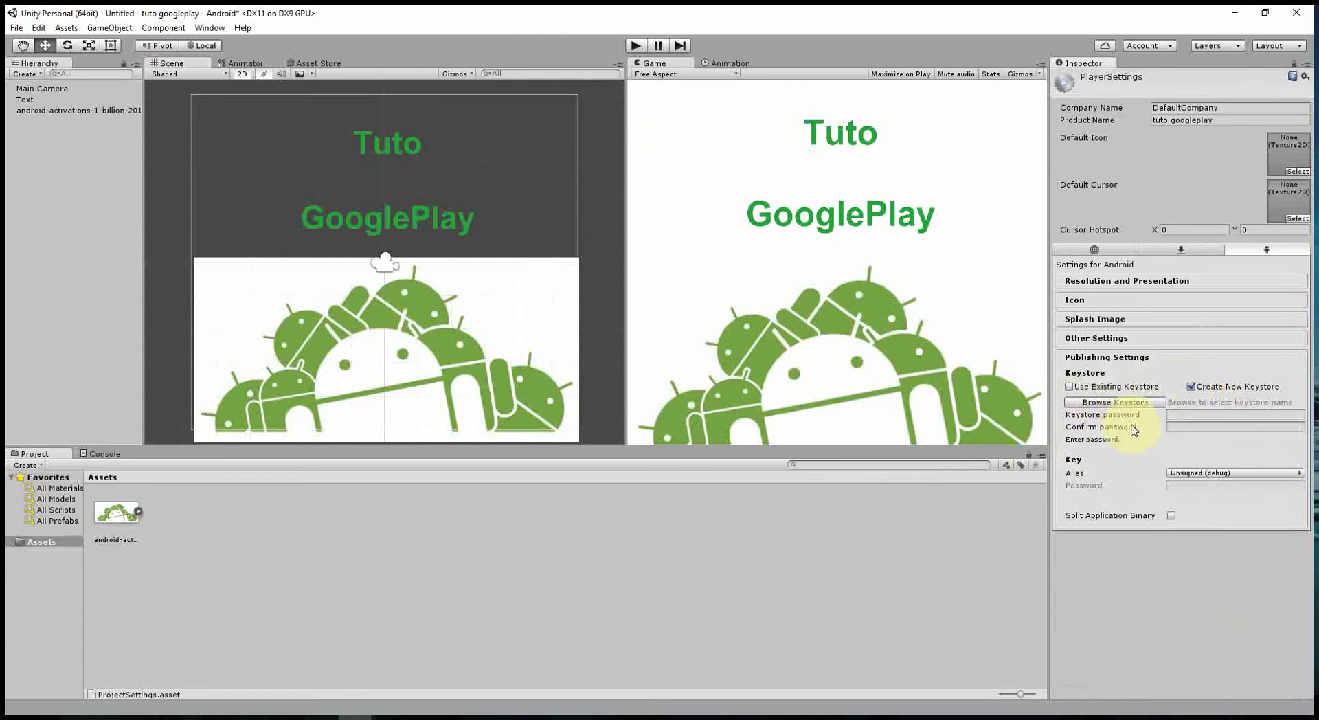
click(1128, 404)
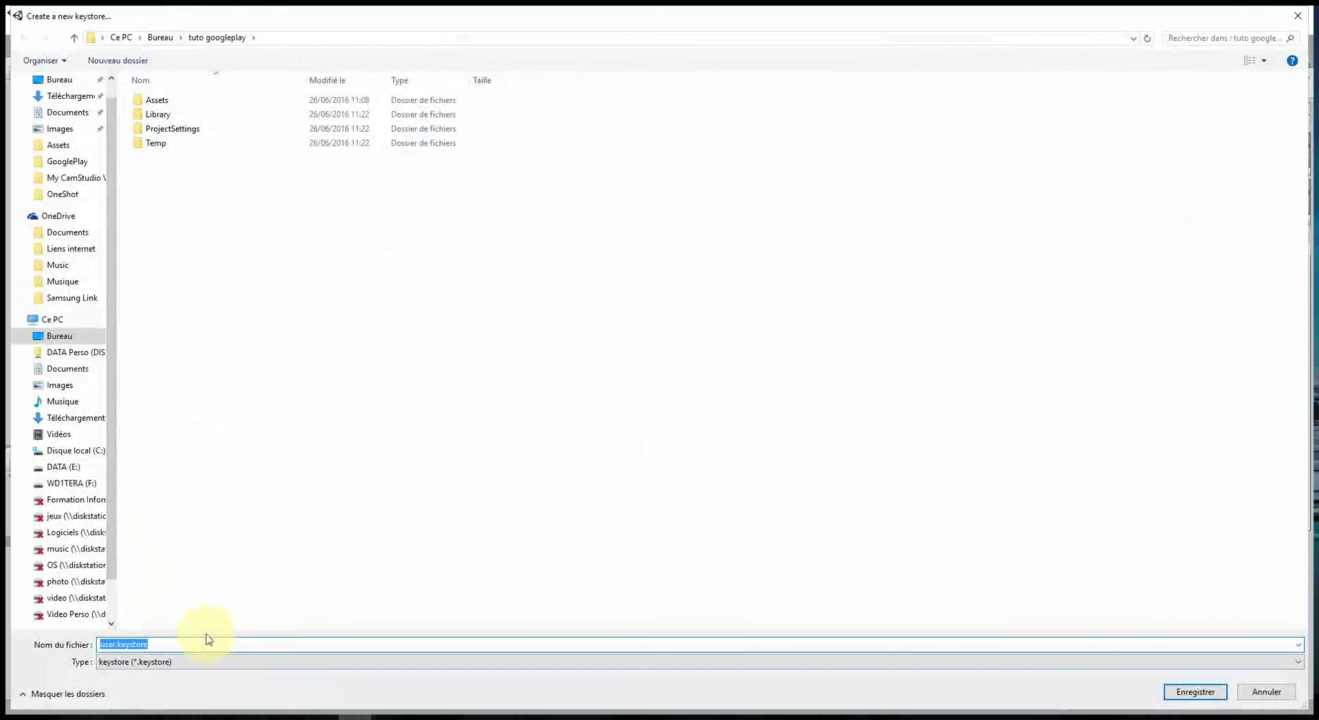
click(1213, 694)
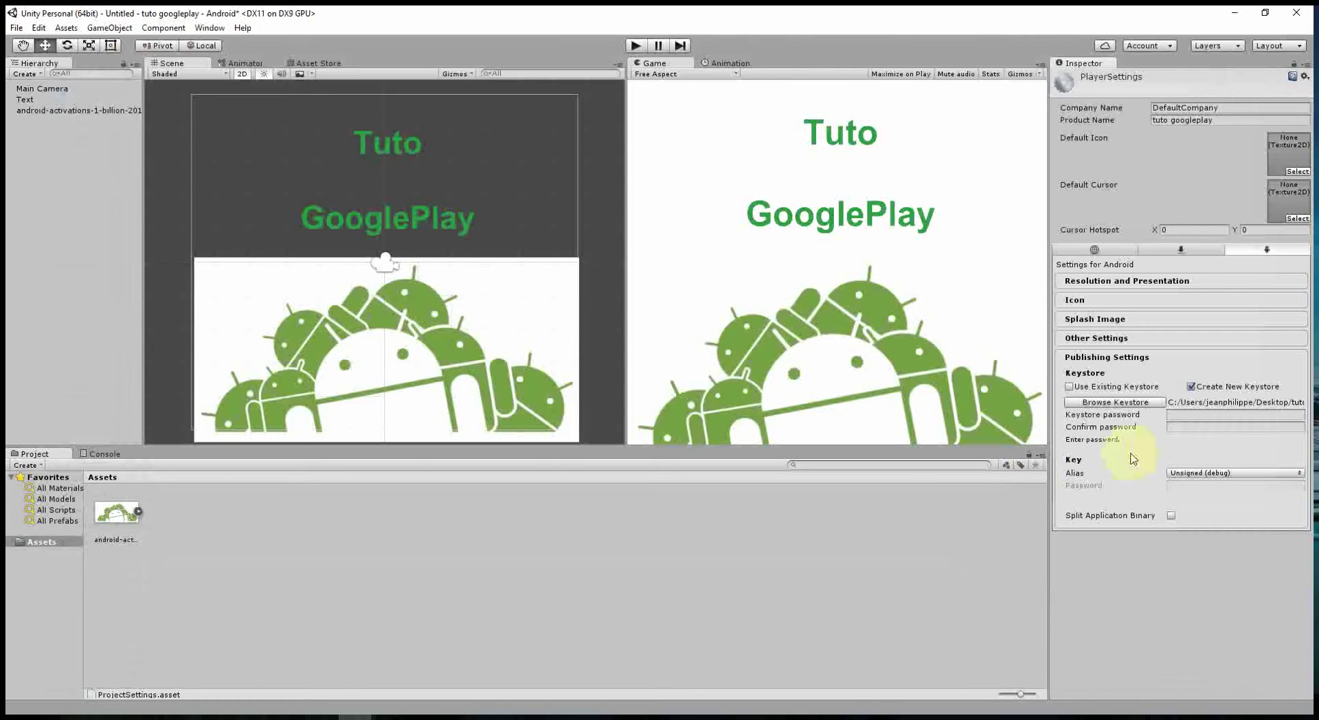
Enter and confirm the keystore password, then choose to create a new key
click(1186, 416)
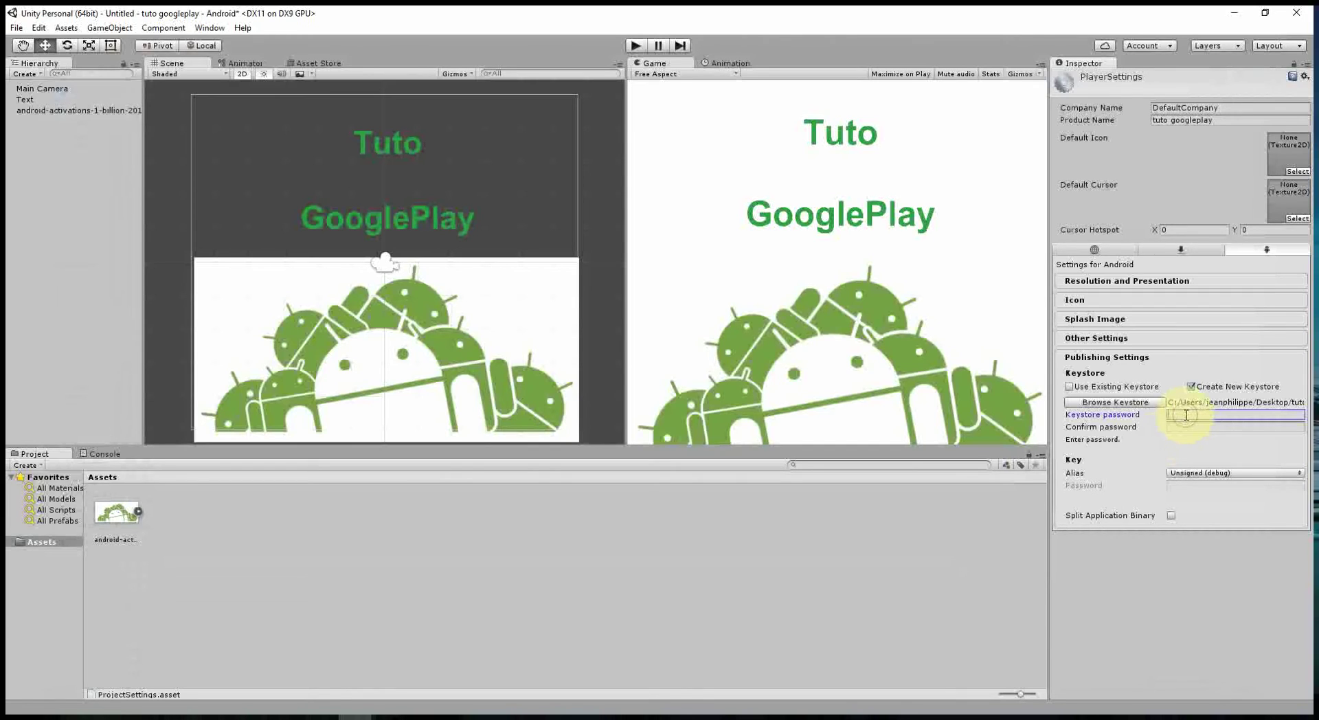
text(*)
click(1186, 426)
text(***)
click(1113, 415)
text(******)
click(1176, 426)
text(******)
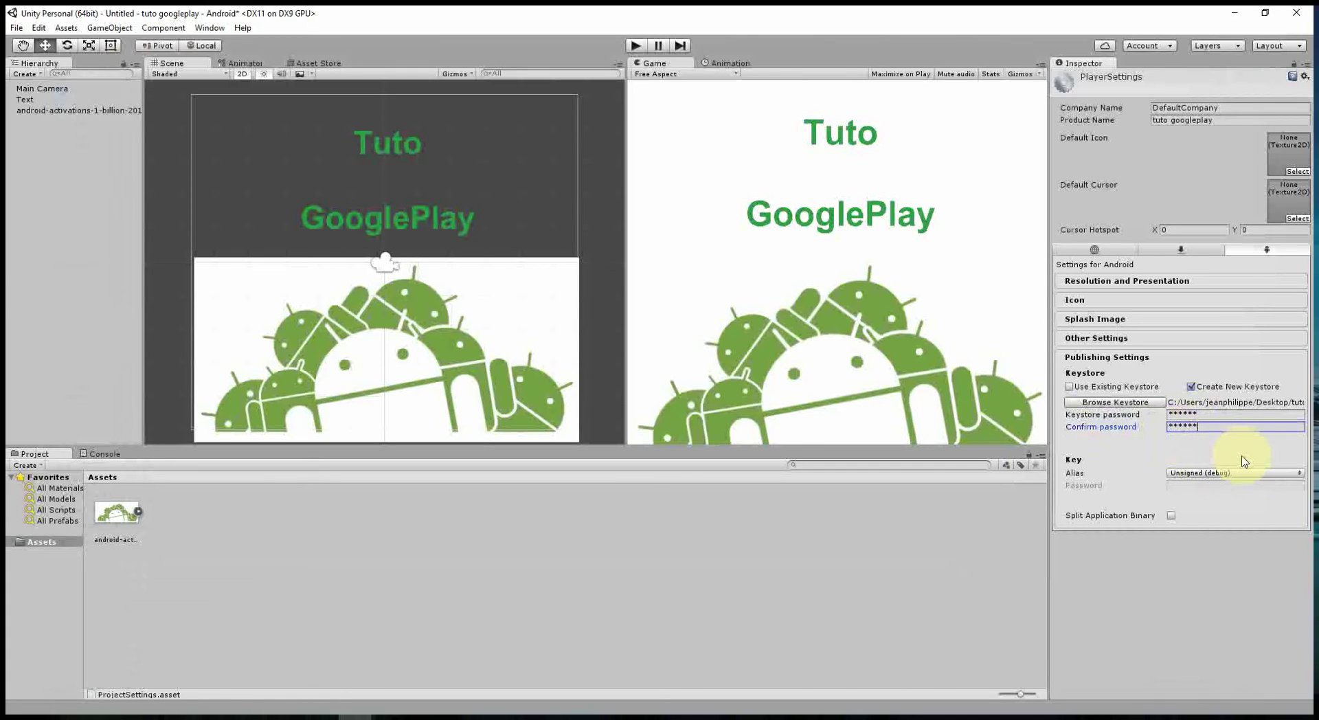
click(1207, 474)
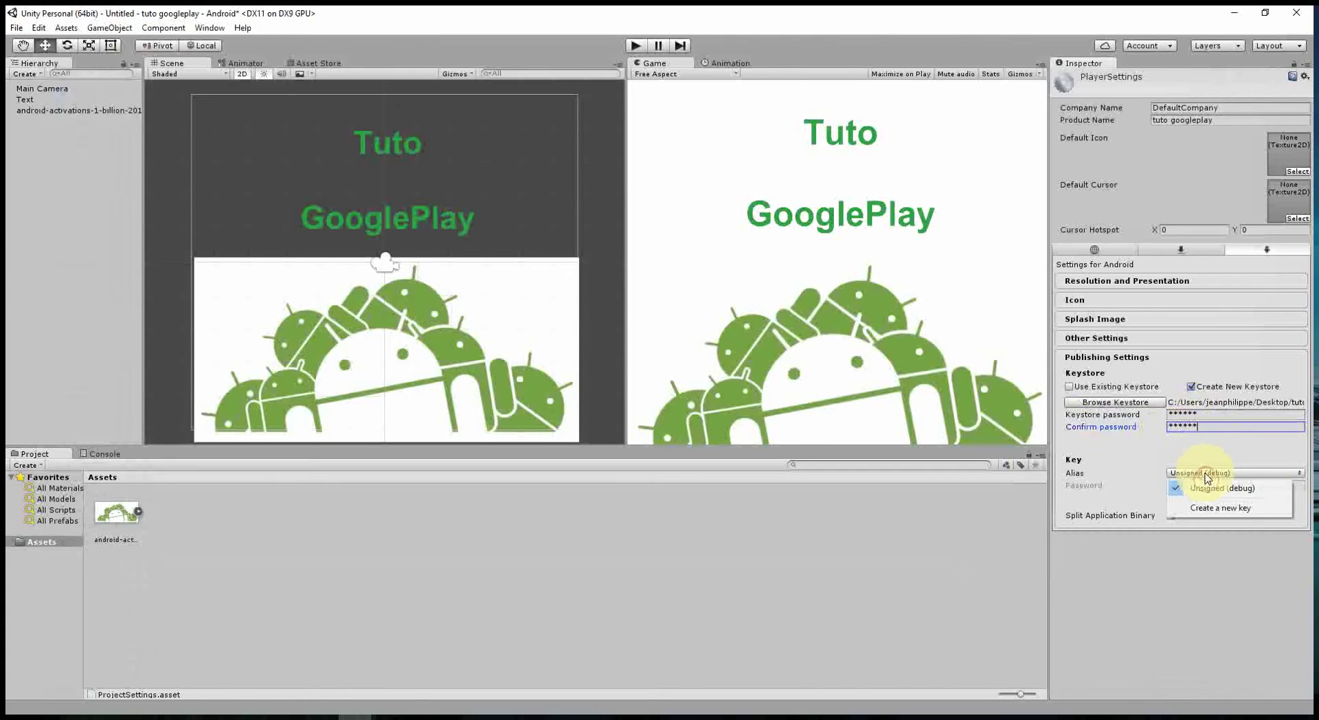
click(1217, 509)
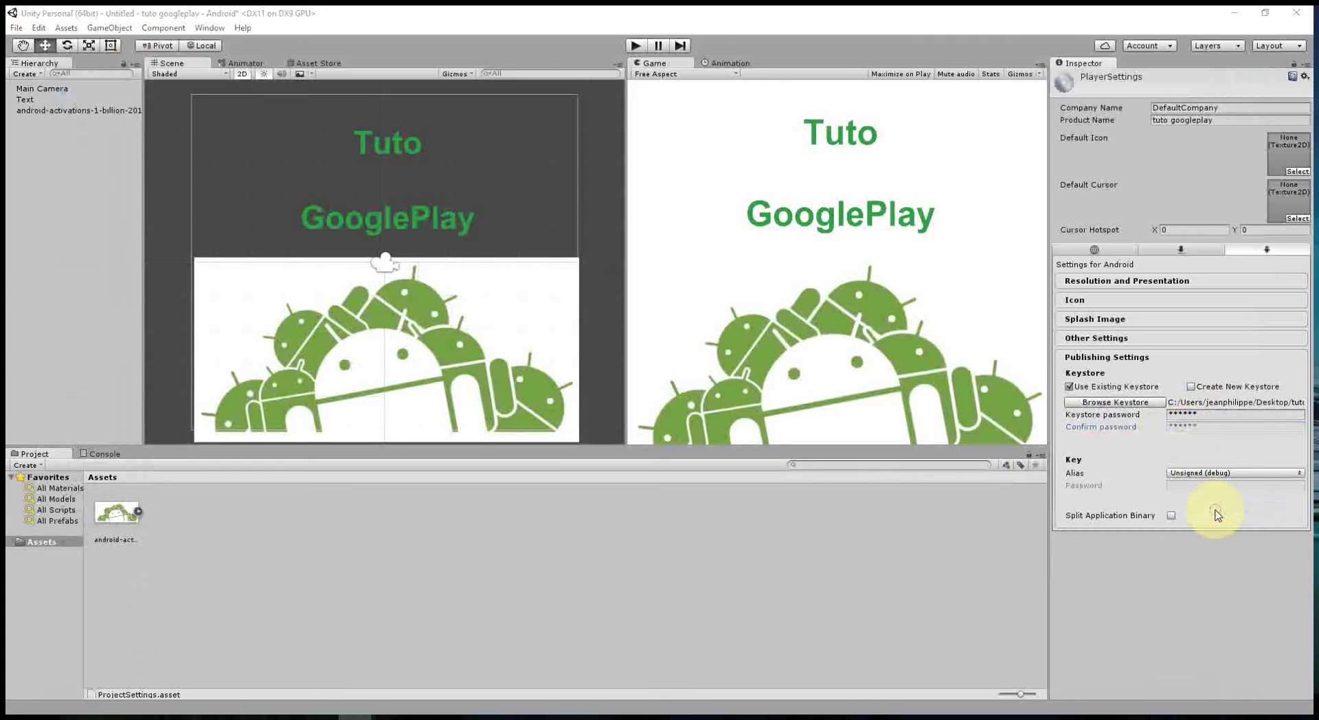
Create a signing key with alias 'tuto', its own password and 50-year validity
click(514, 168)
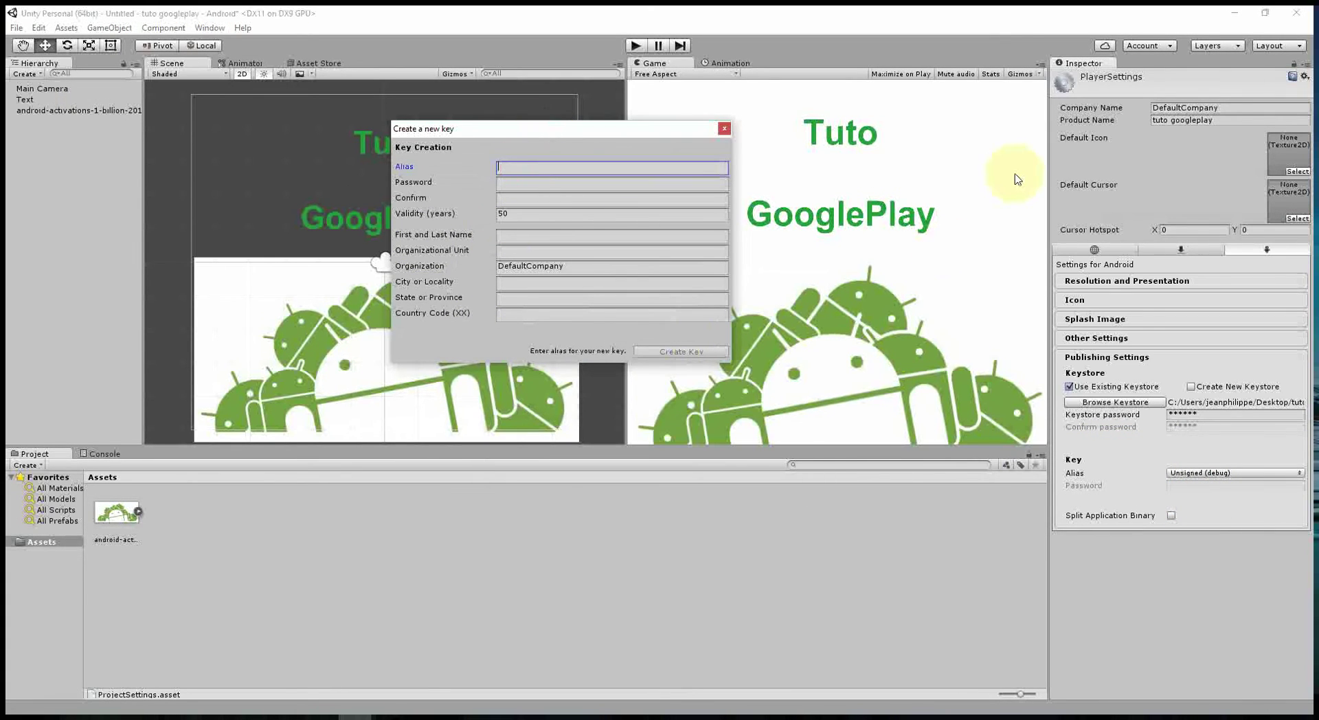
key(Tab)
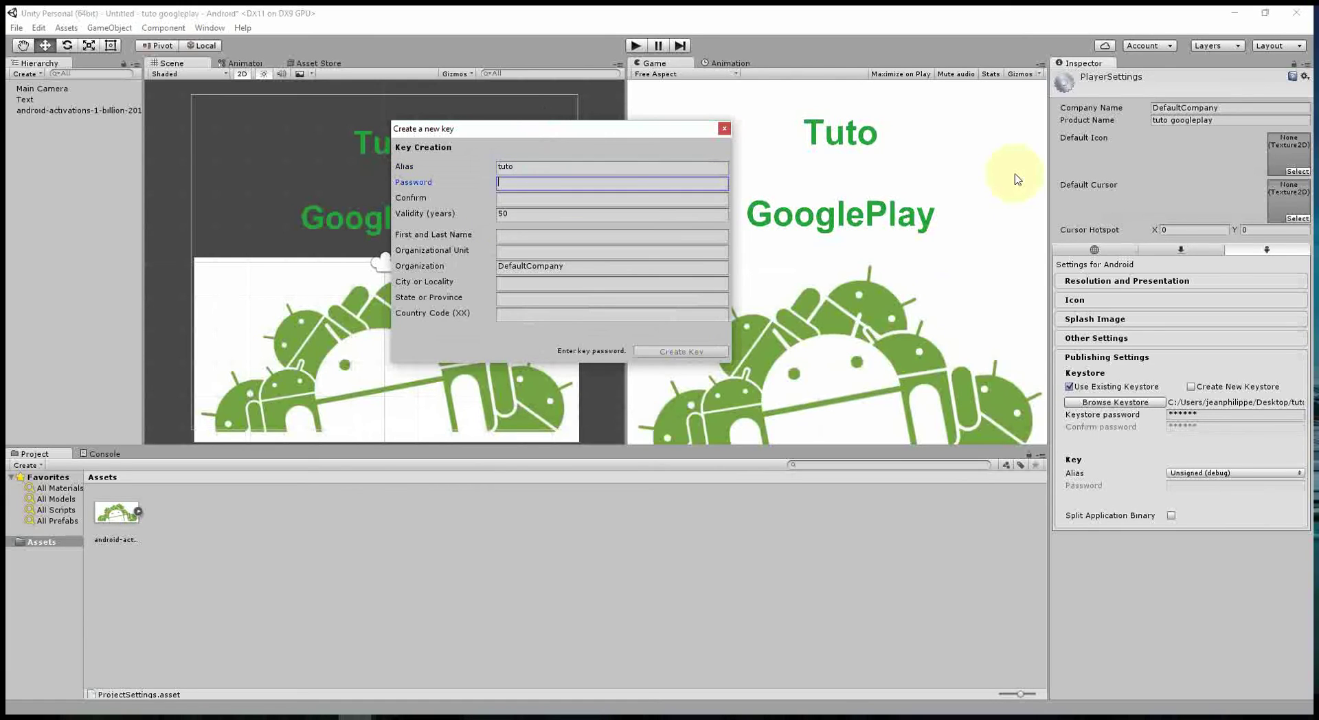
key(Tab)
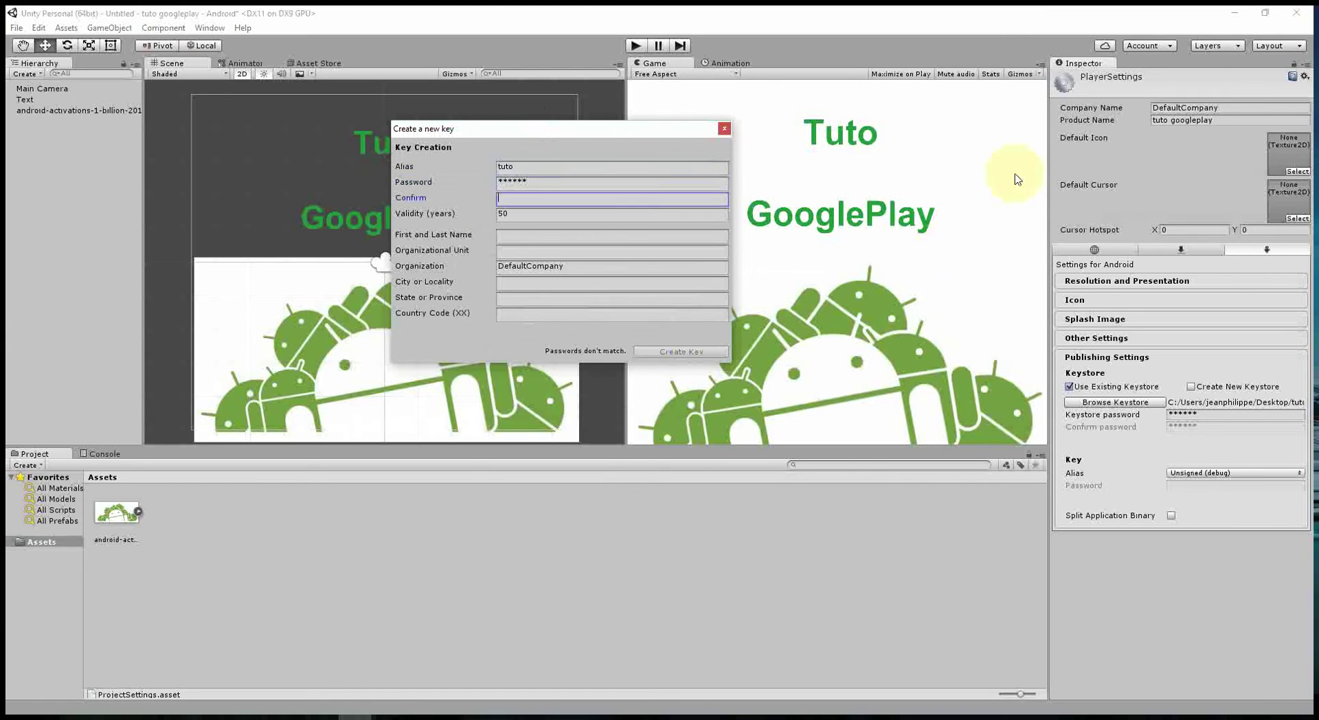
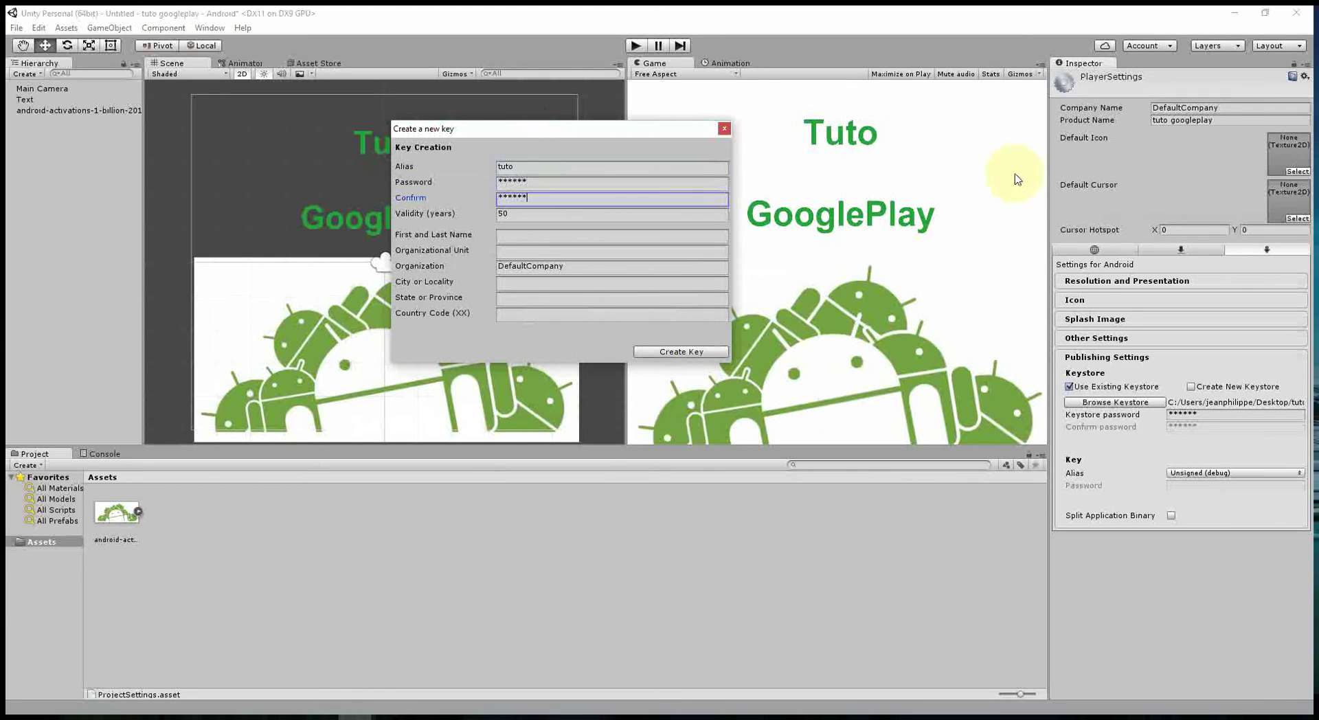
key(Tab)
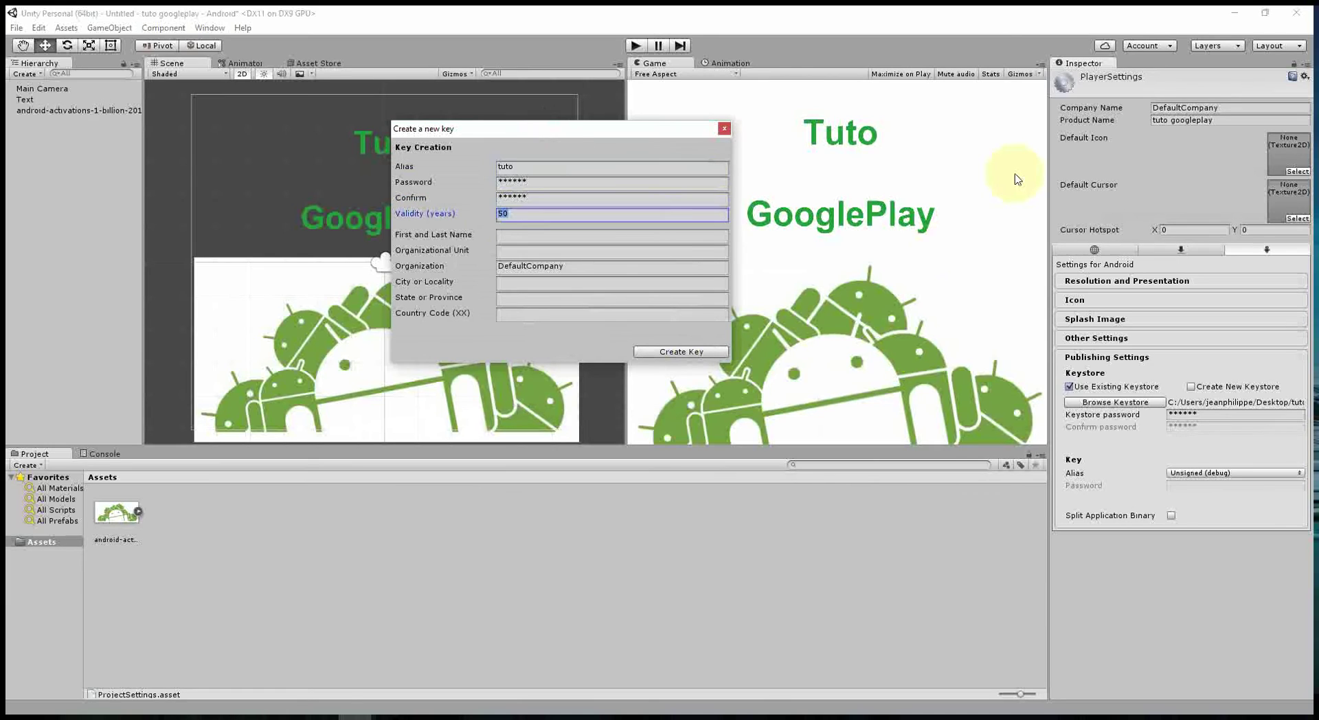
key(Tab)
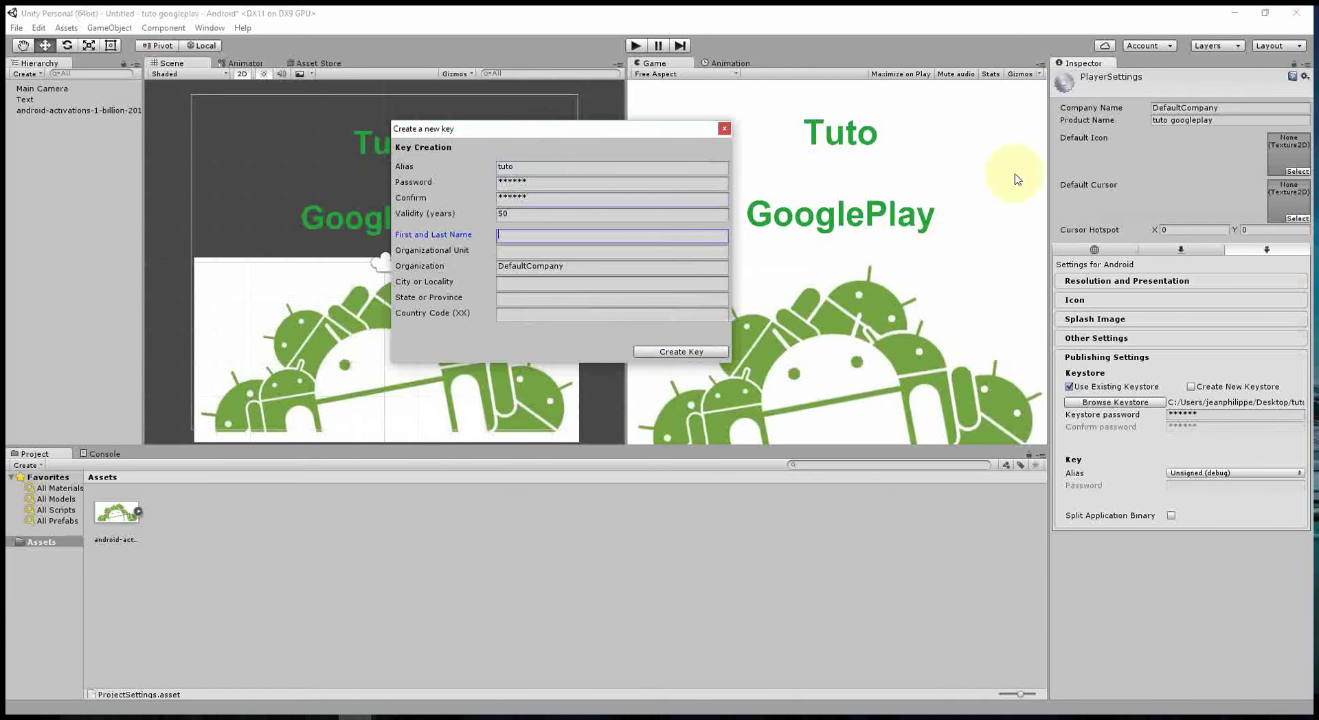
key(Tab)
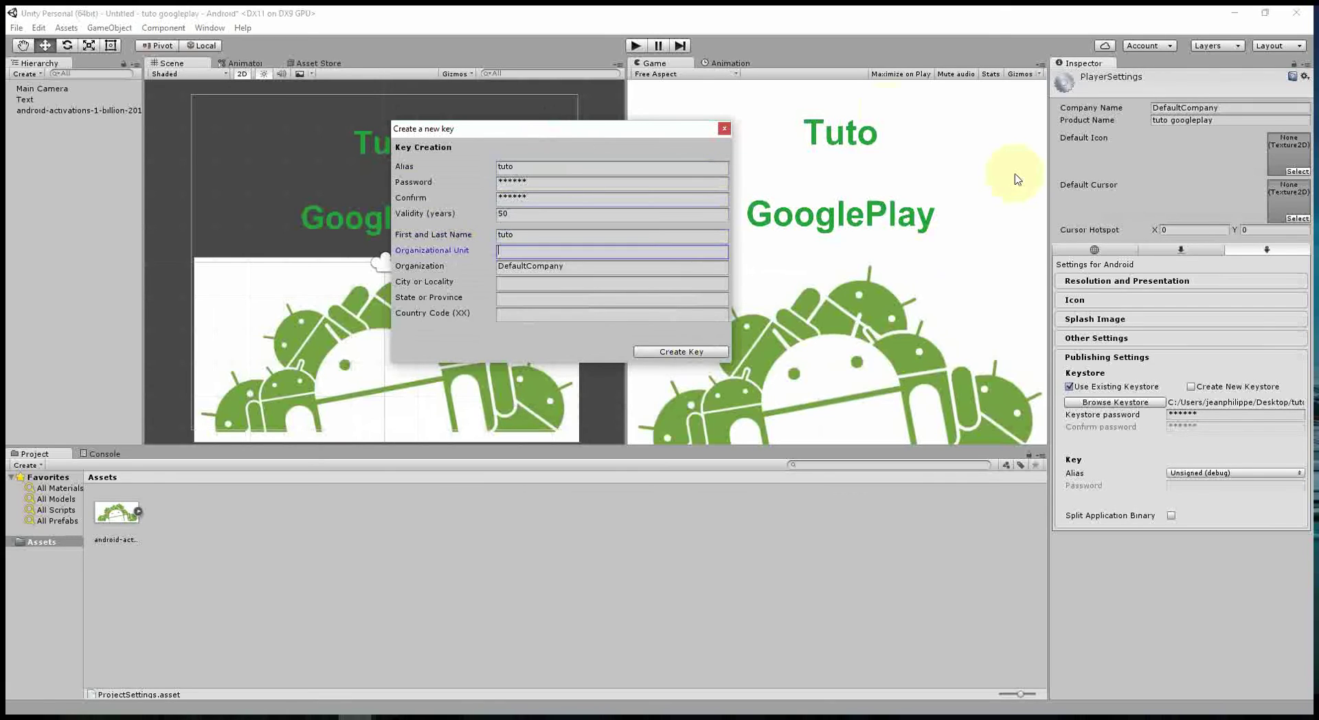
click(687, 352)
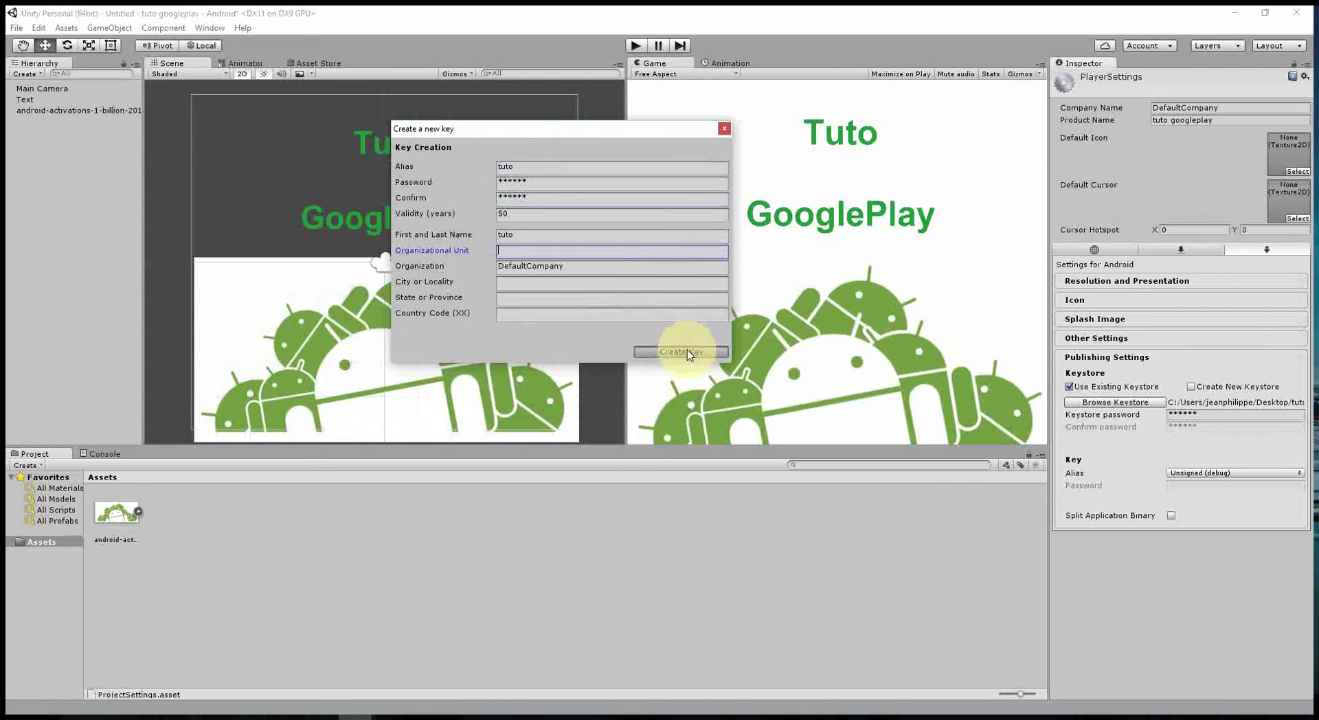
Select the 'tuto' key alias and enter its key password
click(1201, 474)
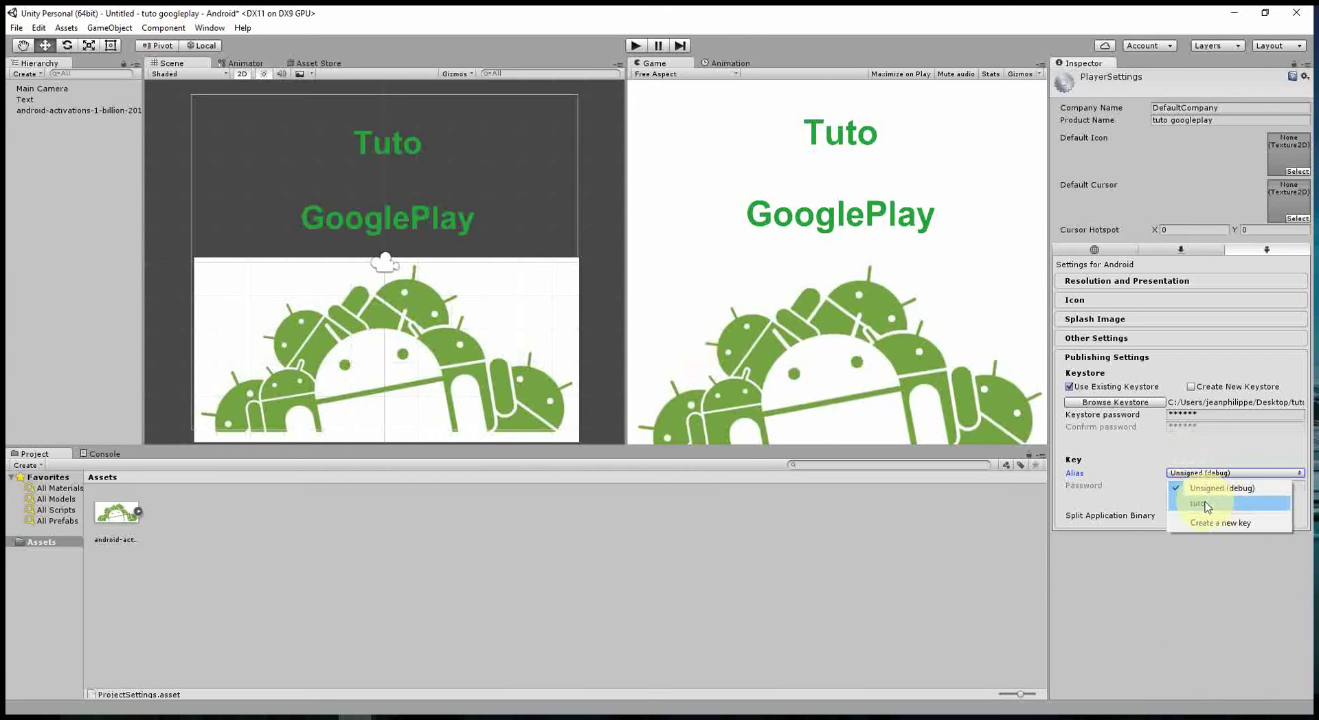
click(1199, 503)
click(1174, 486)
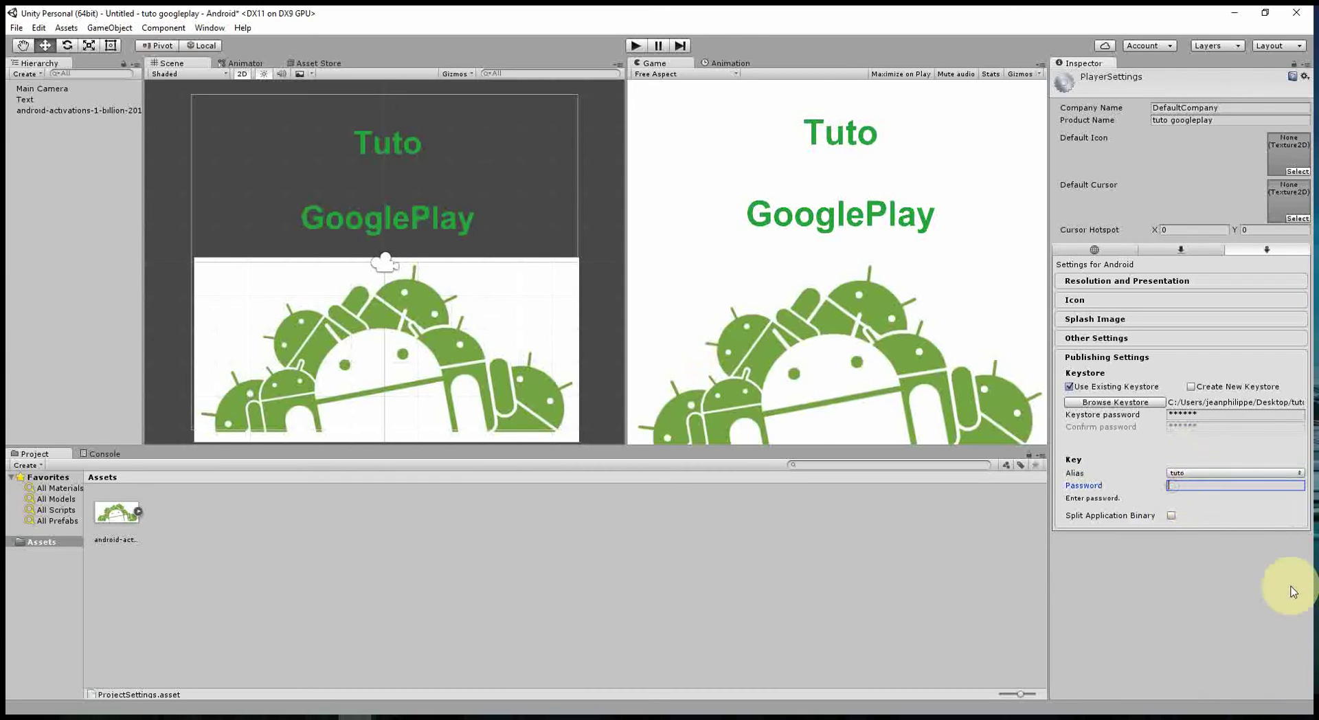
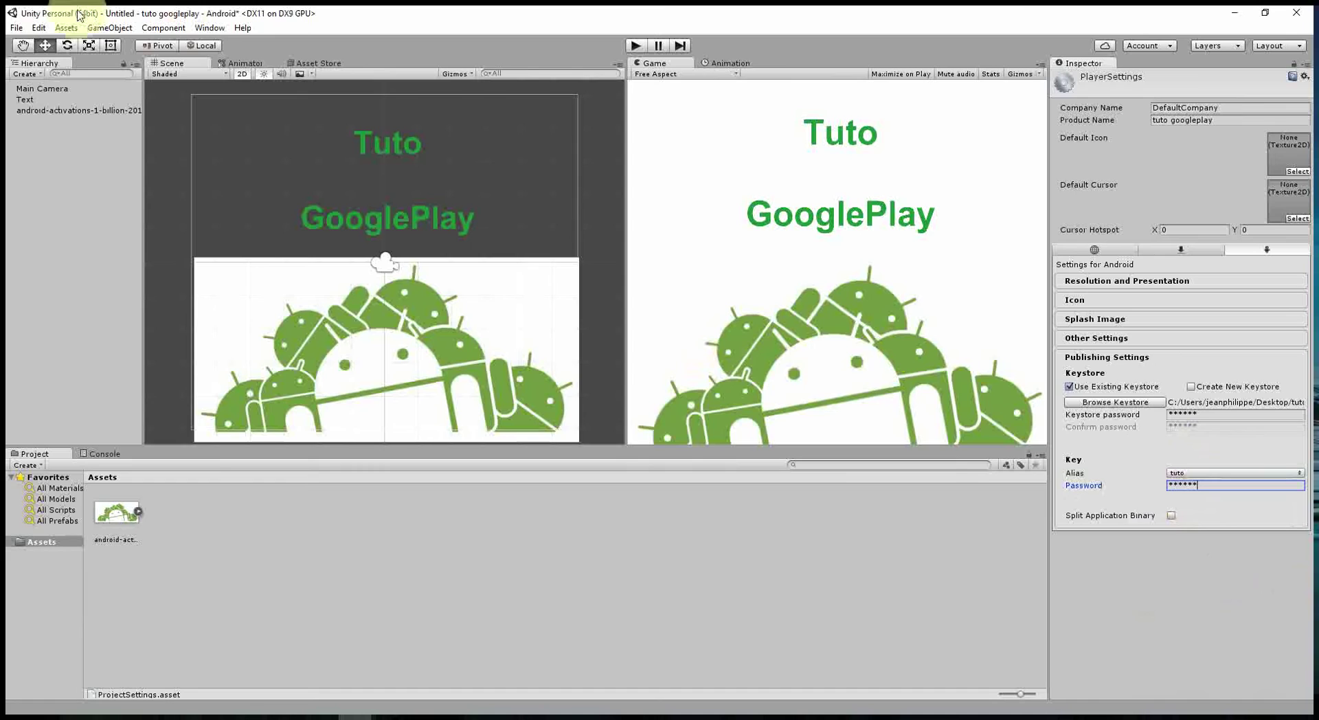
Build the Android APK from Build Settings, overwriting tuto.apk on the Desktop
click(16, 29)
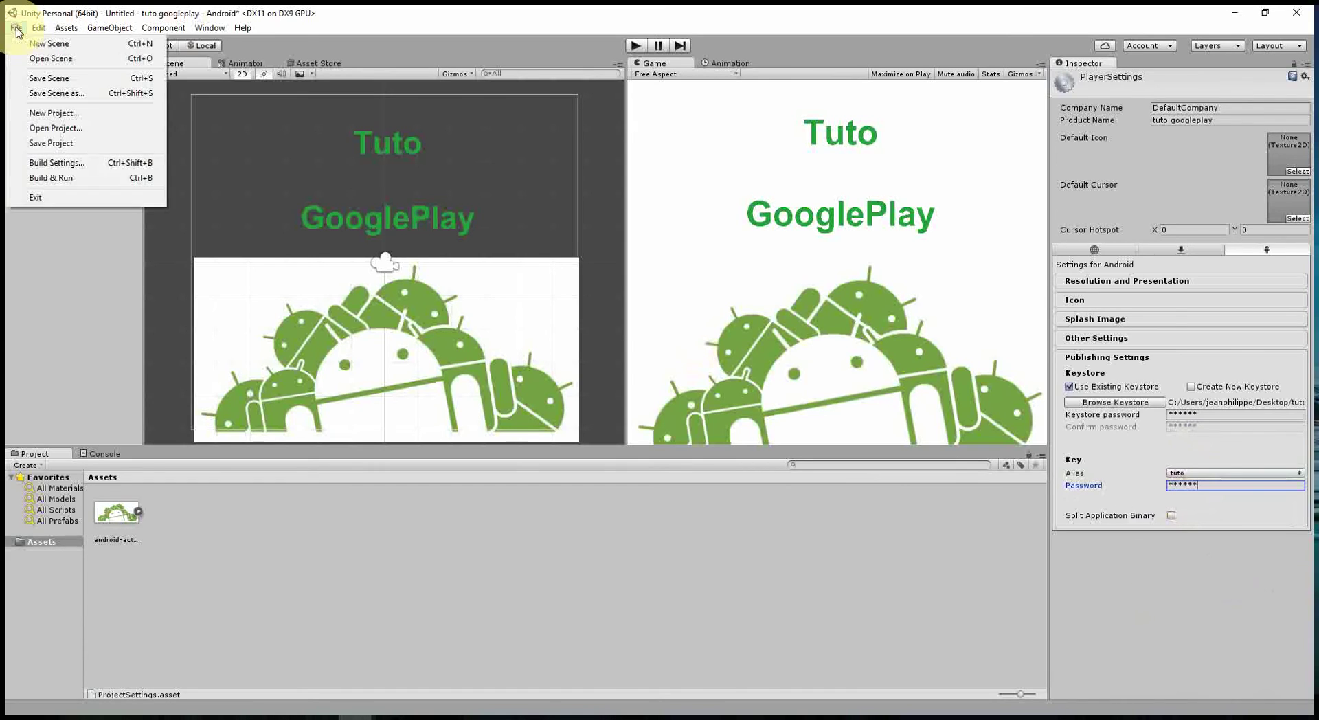
click(55, 163)
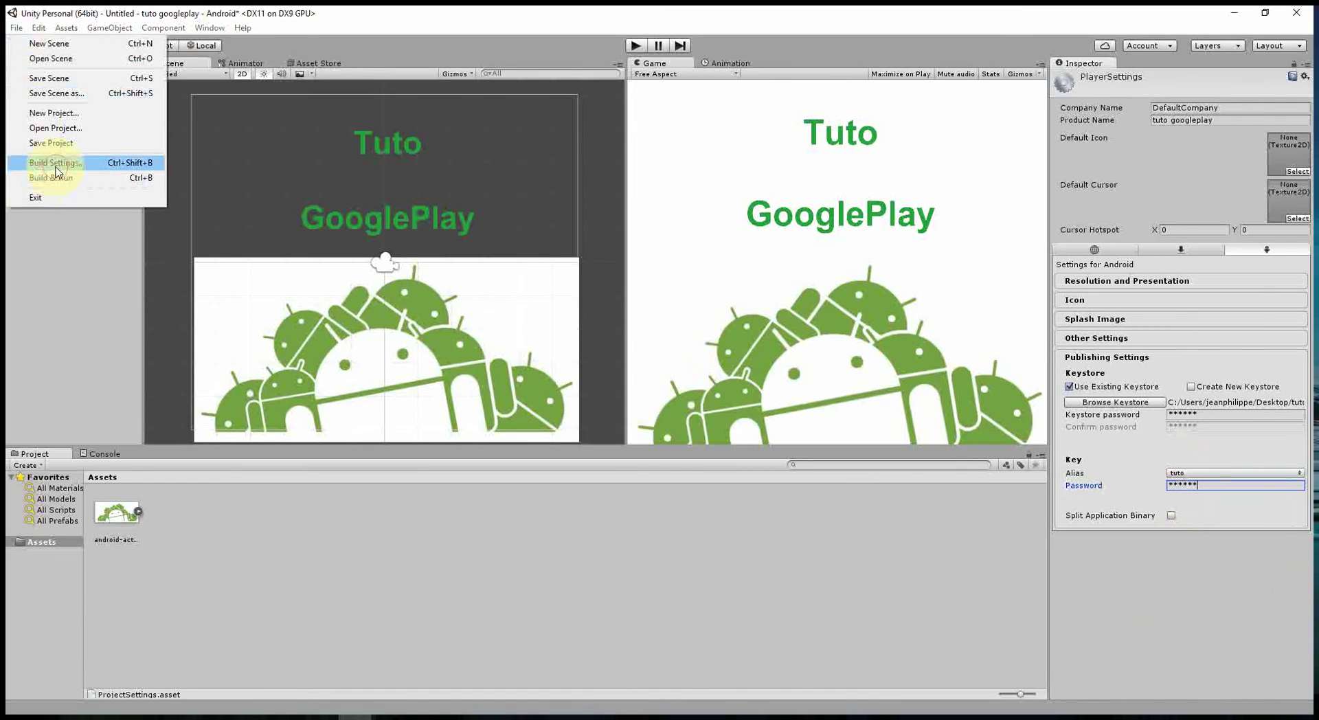
click(494, 517)
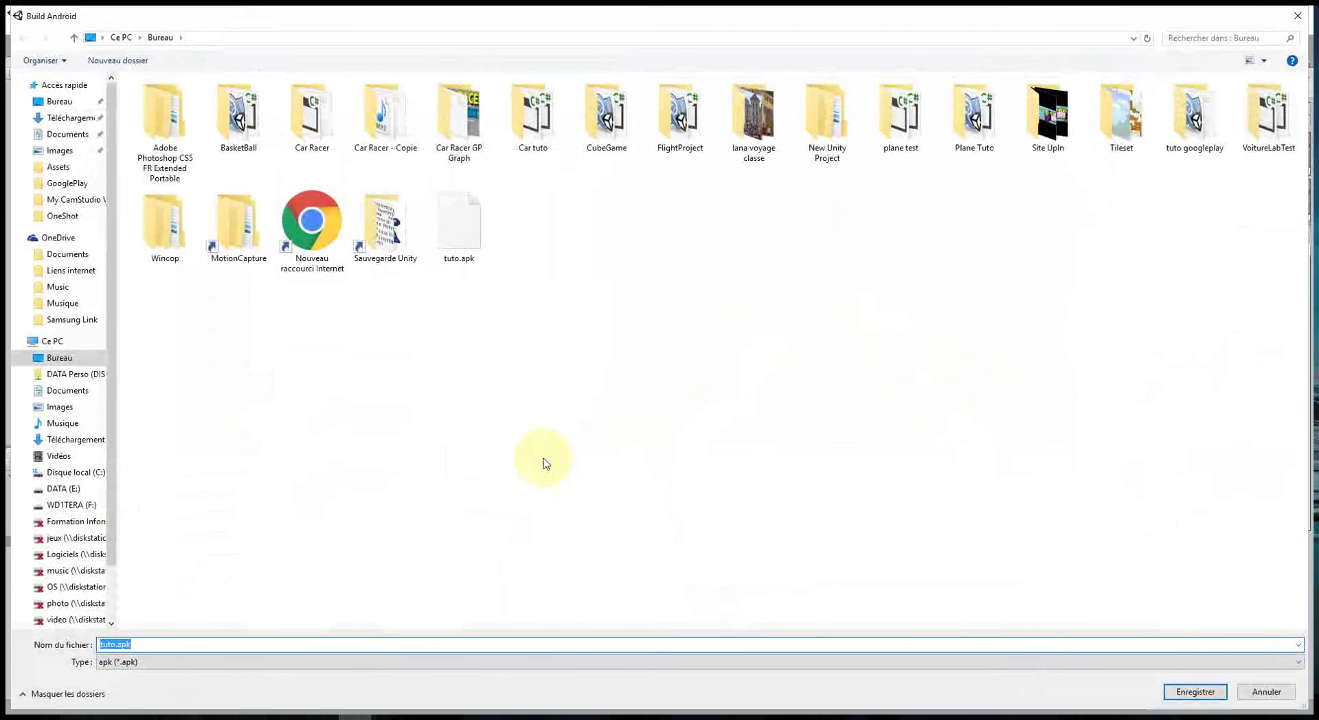
double_click(459, 227)
click(698, 370)
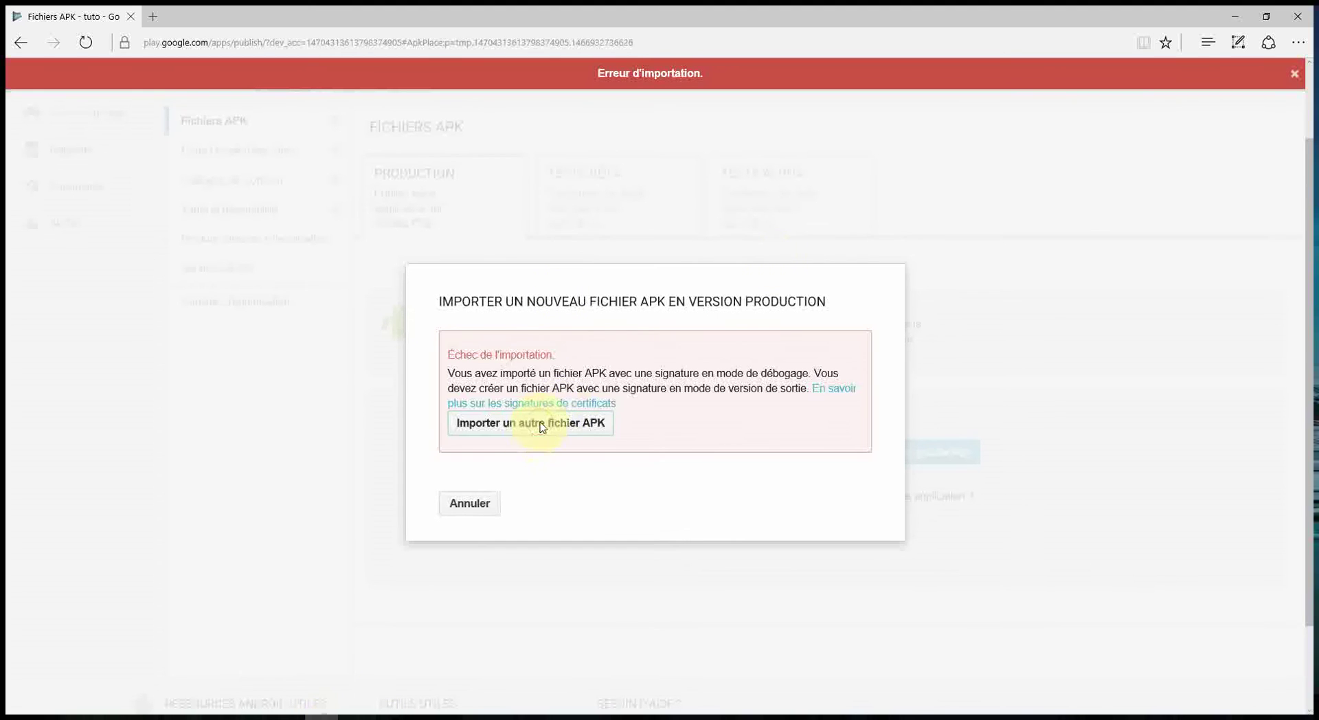
Import a different APK, choosing the rebuilt tuto.apk from the Bureau (Desktop) folder
click(540, 422)
click(653, 365)
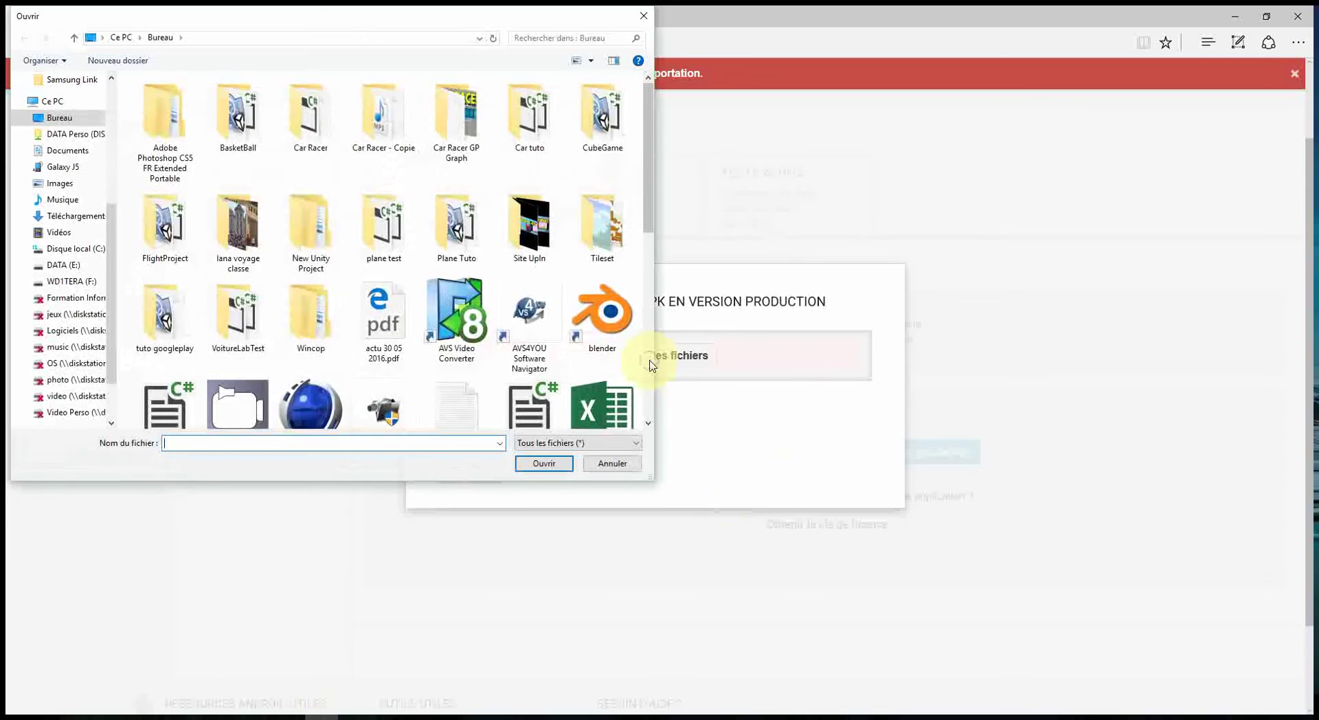
scroll(589, 344, down, 5)
double_click(529, 264)
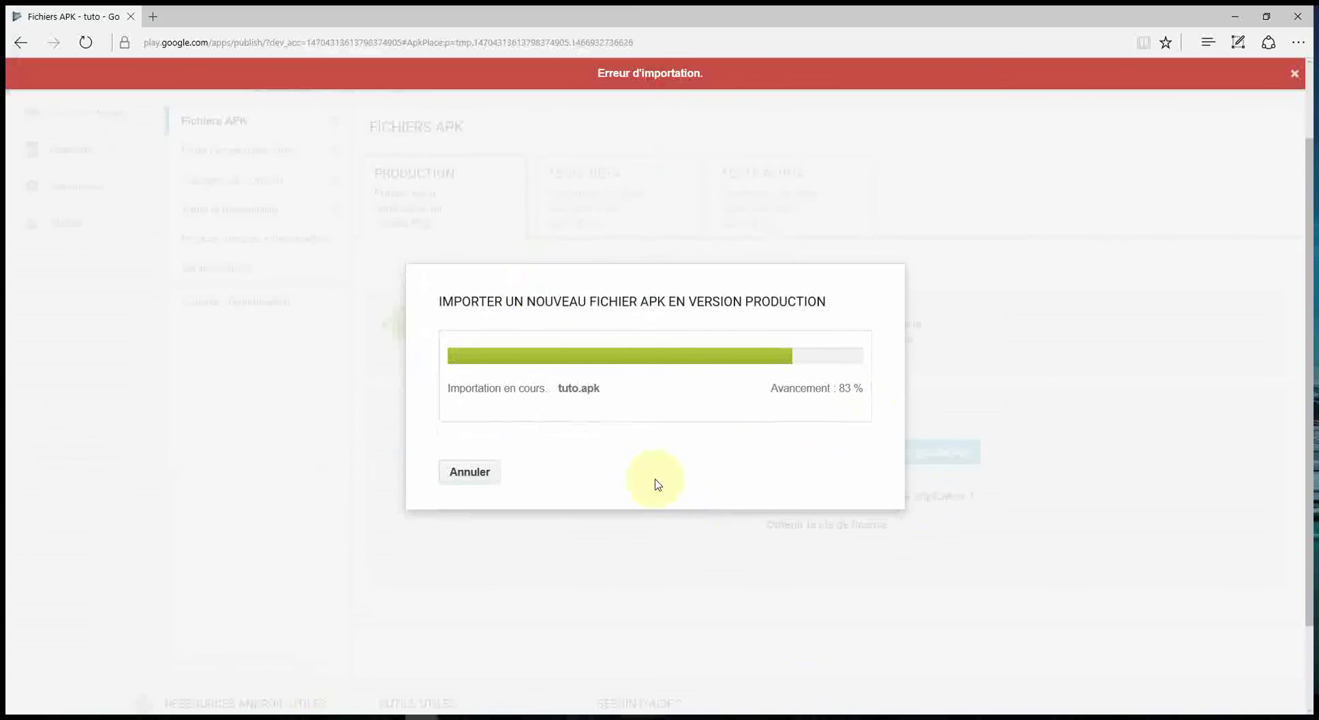
click(365, 711)
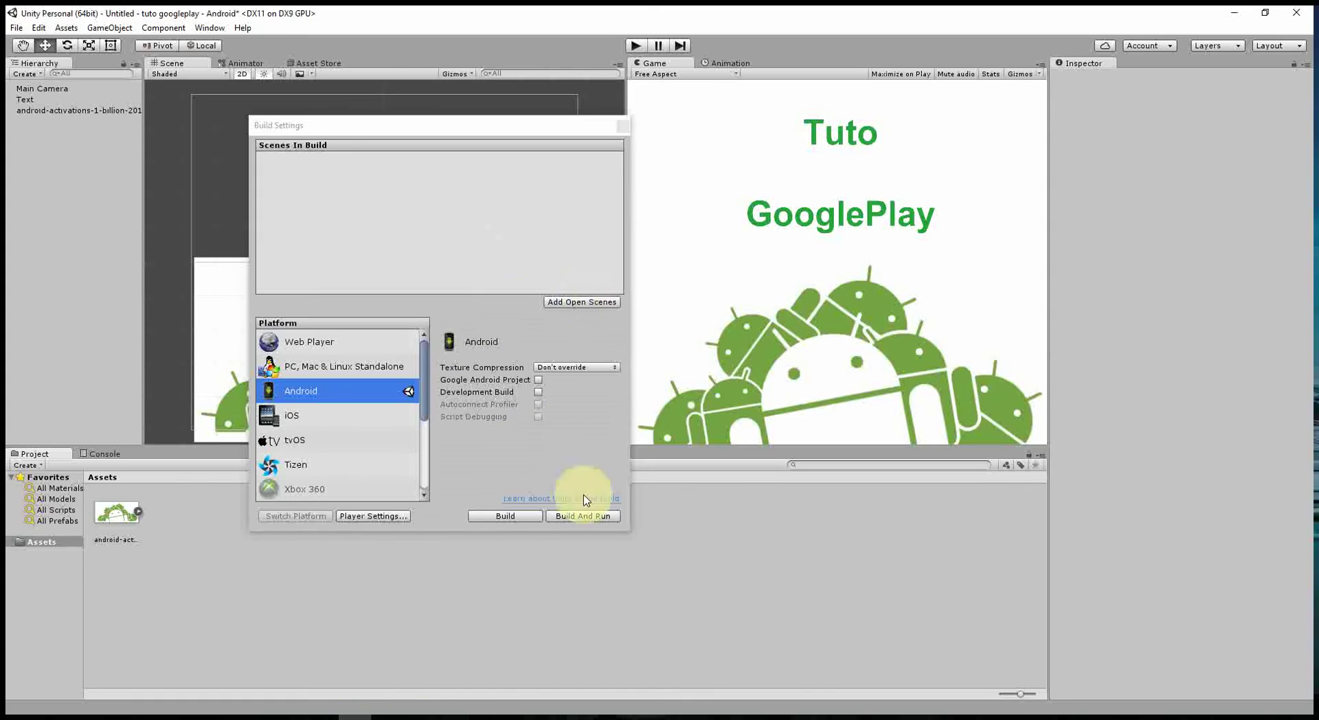
Review the Android keystore and key signing settings in Player Settings, then return to the browser
click(373, 516)
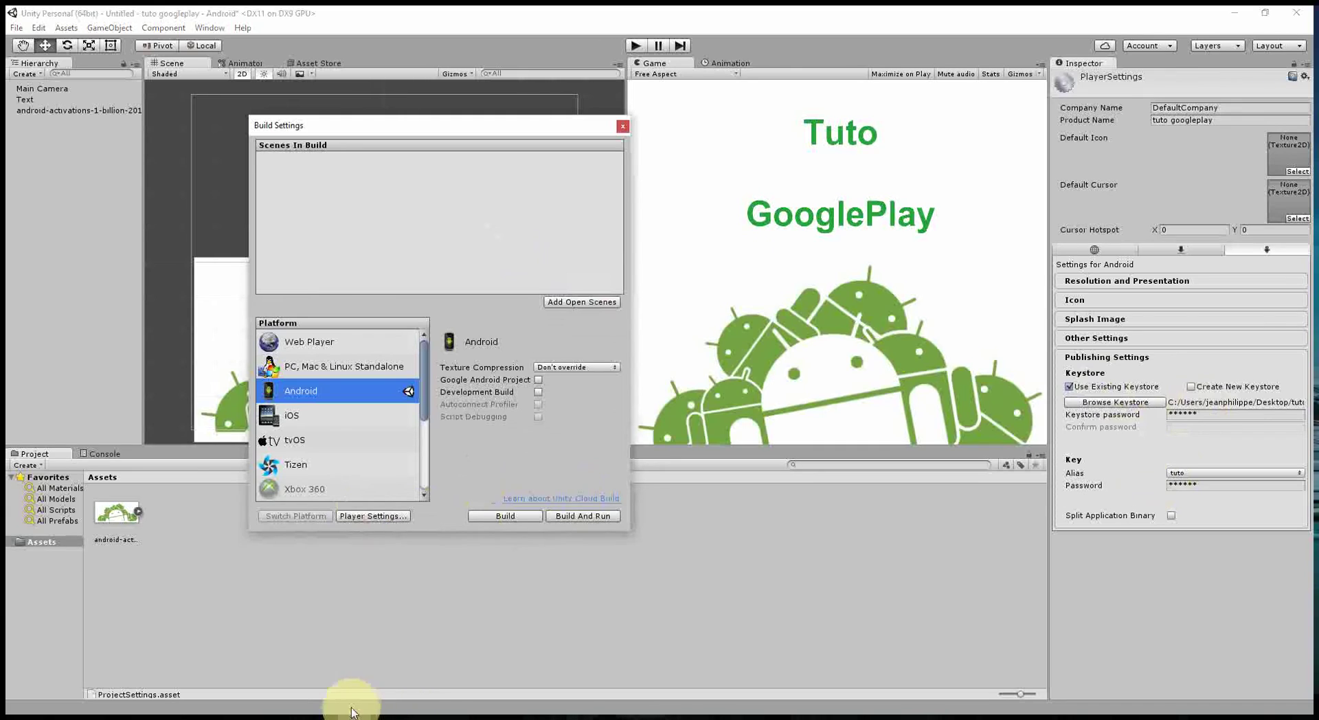
click(319, 713)
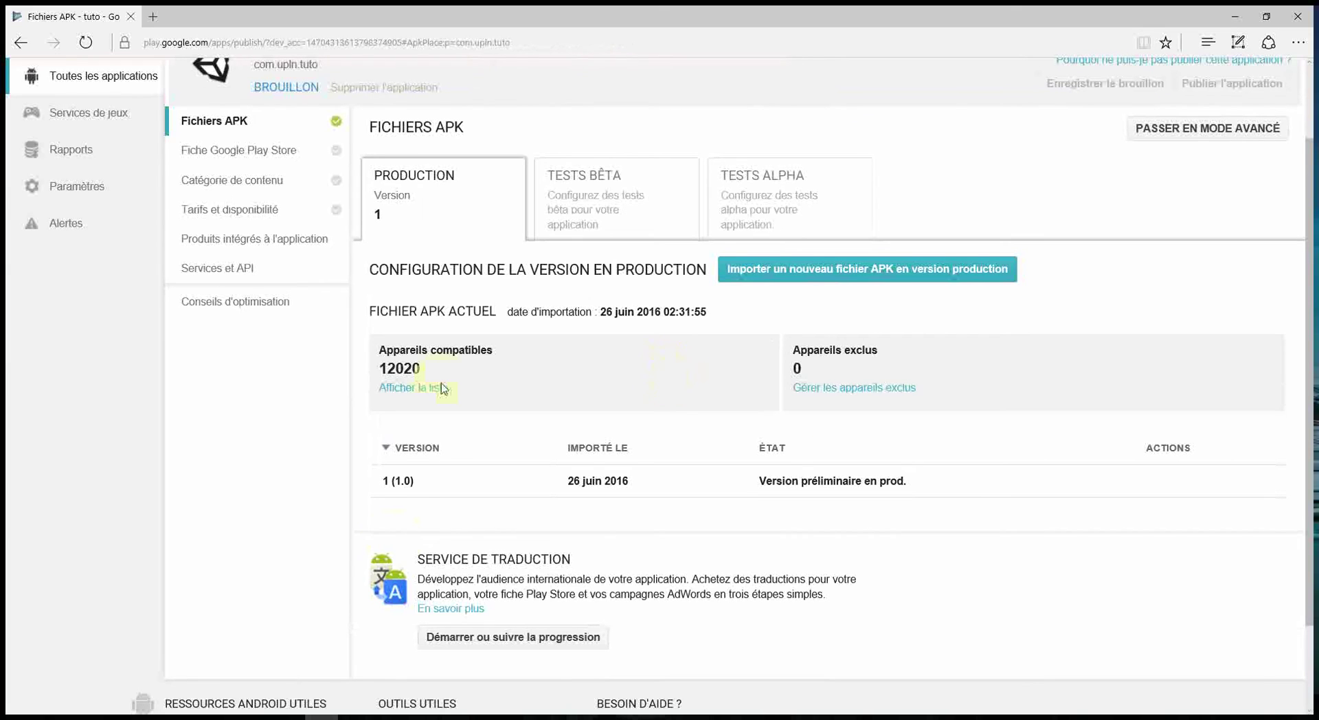
Check the APK files page and select the 12020 compatible devices count
scroll(1156, 230, up, 2)
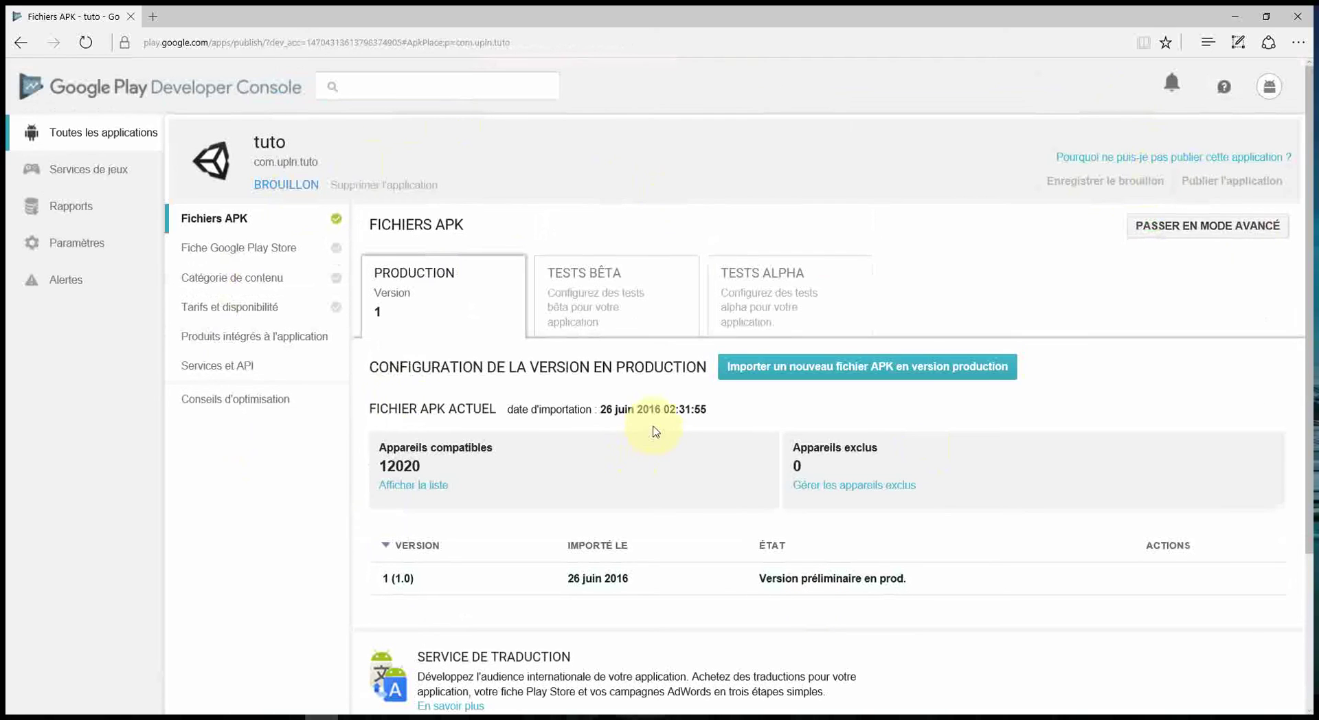
scroll(928, 558, down, 2)
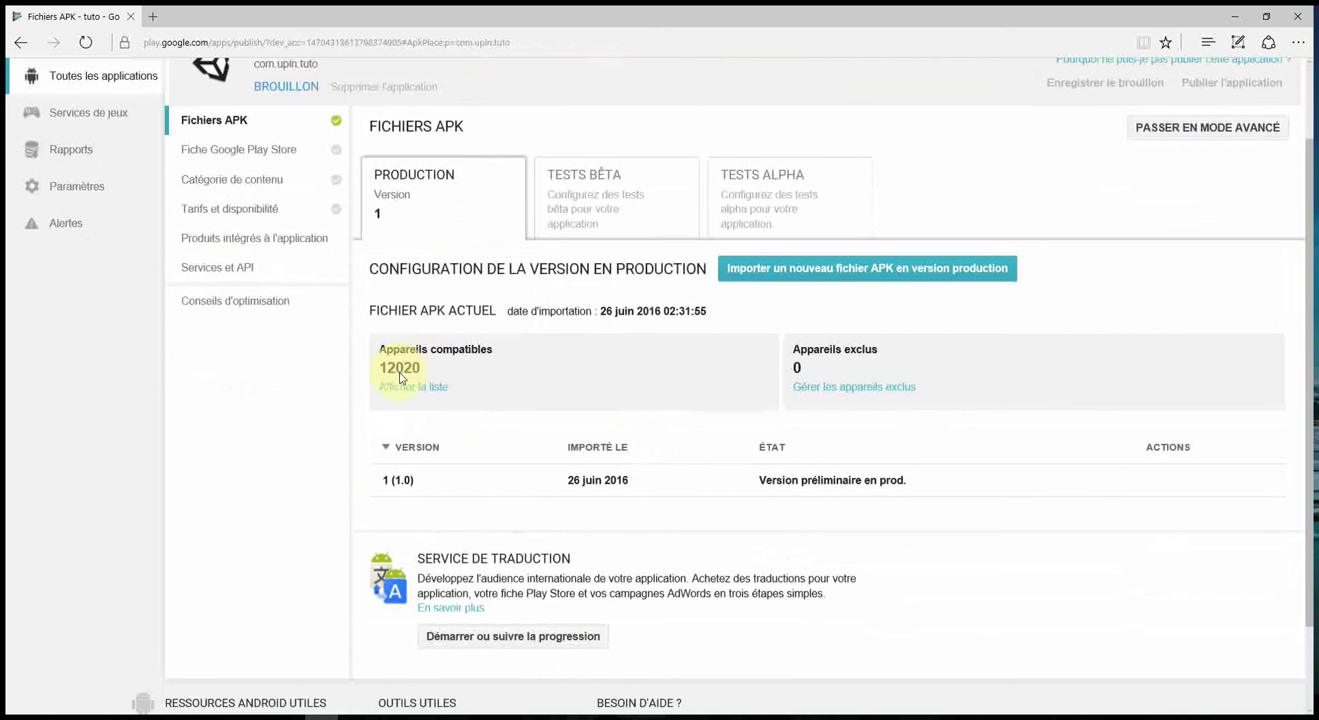
drag(384, 373, 485, 369)
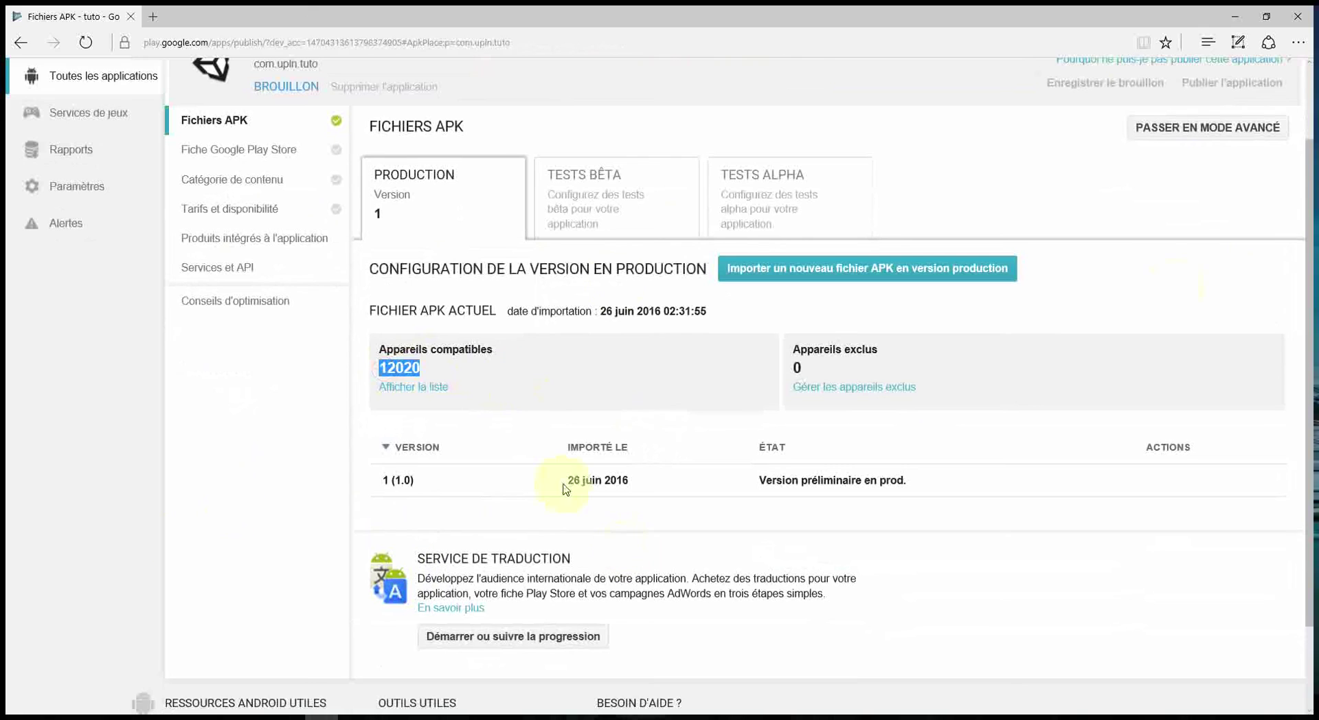
scroll(722, 494, down, 3)
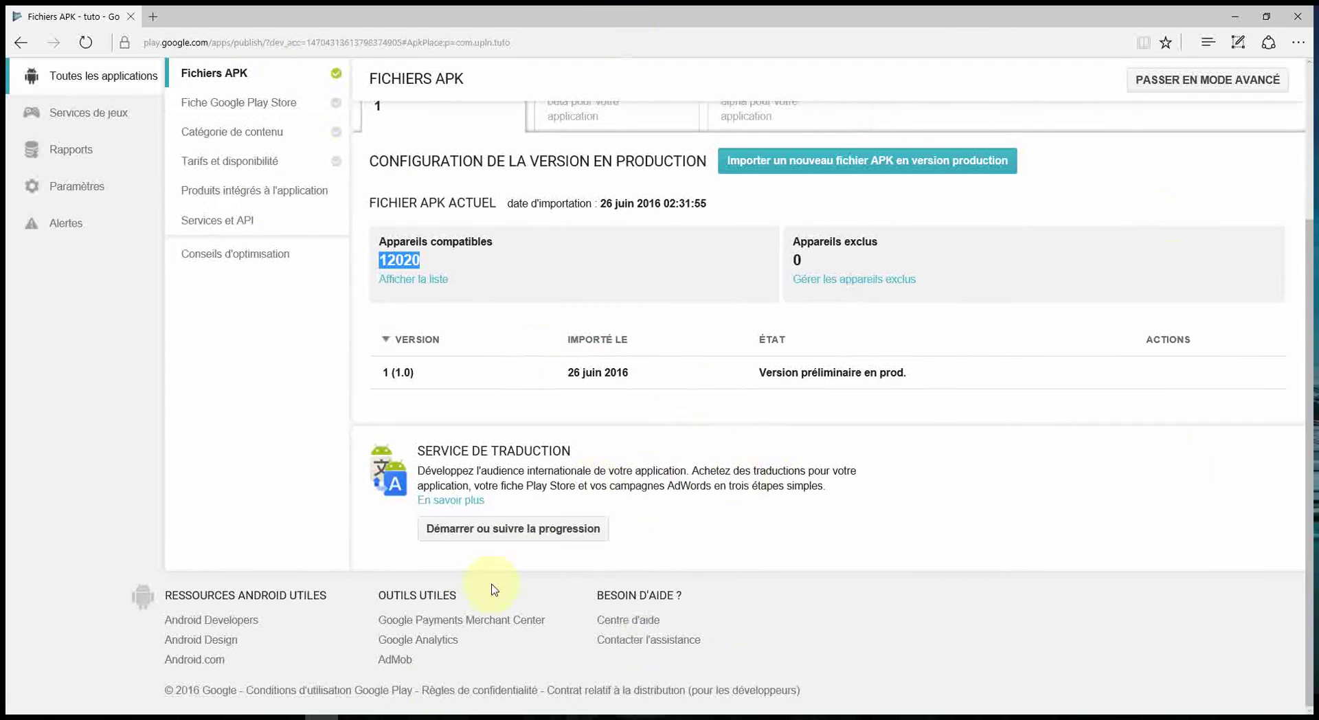
Save the current scene as tuto.unity
click(357, 716)
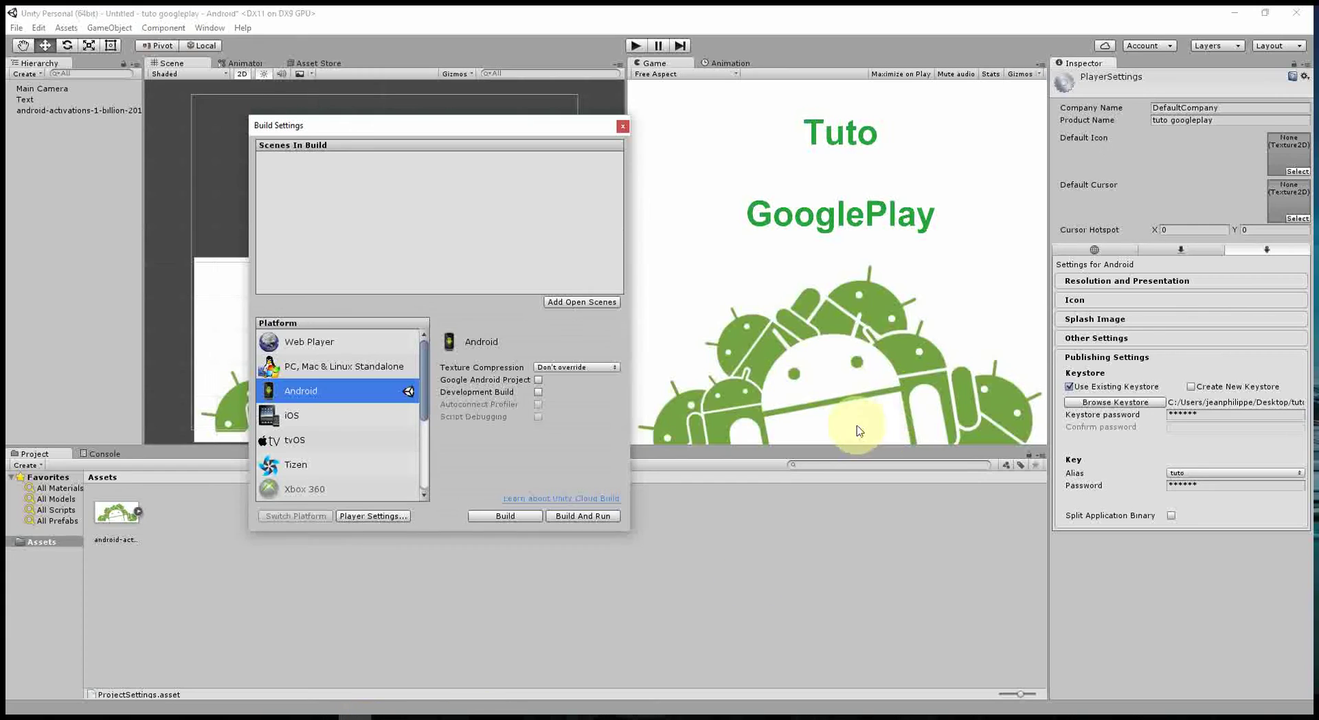
click(624, 128)
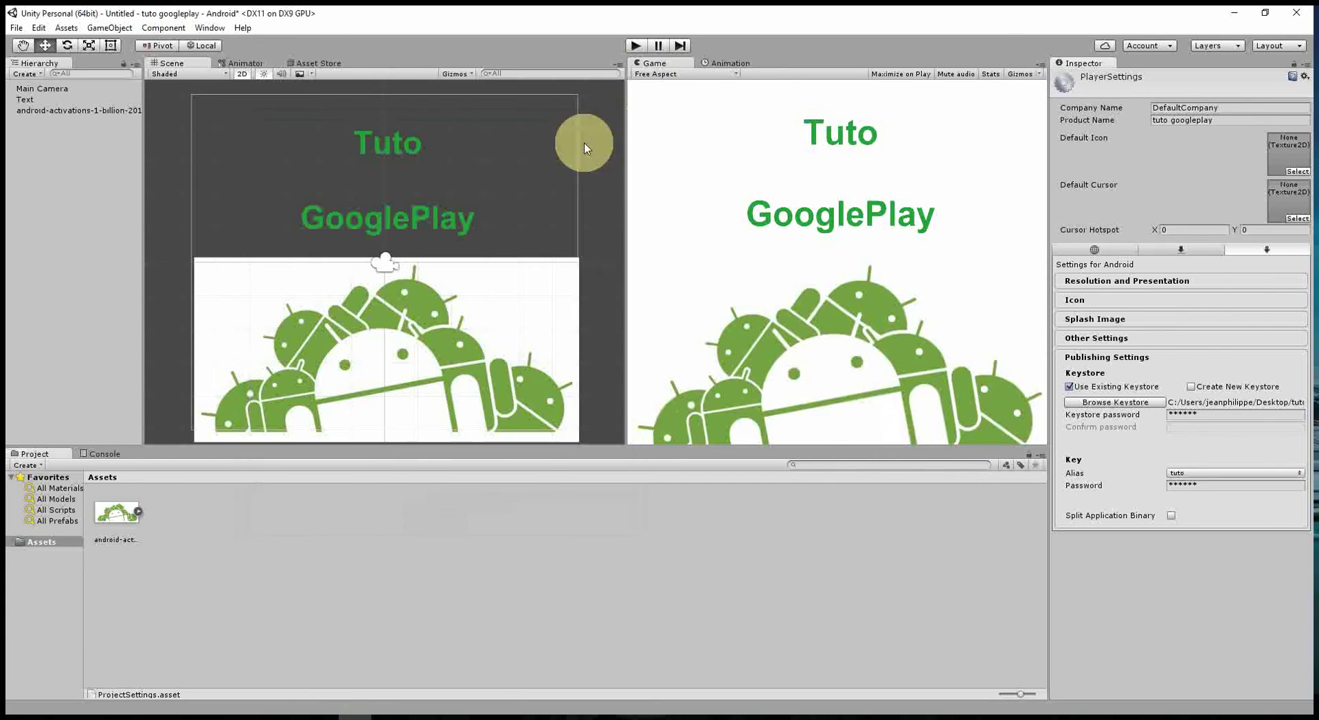
click(1311, 10)
click(639, 398)
text(tuto)
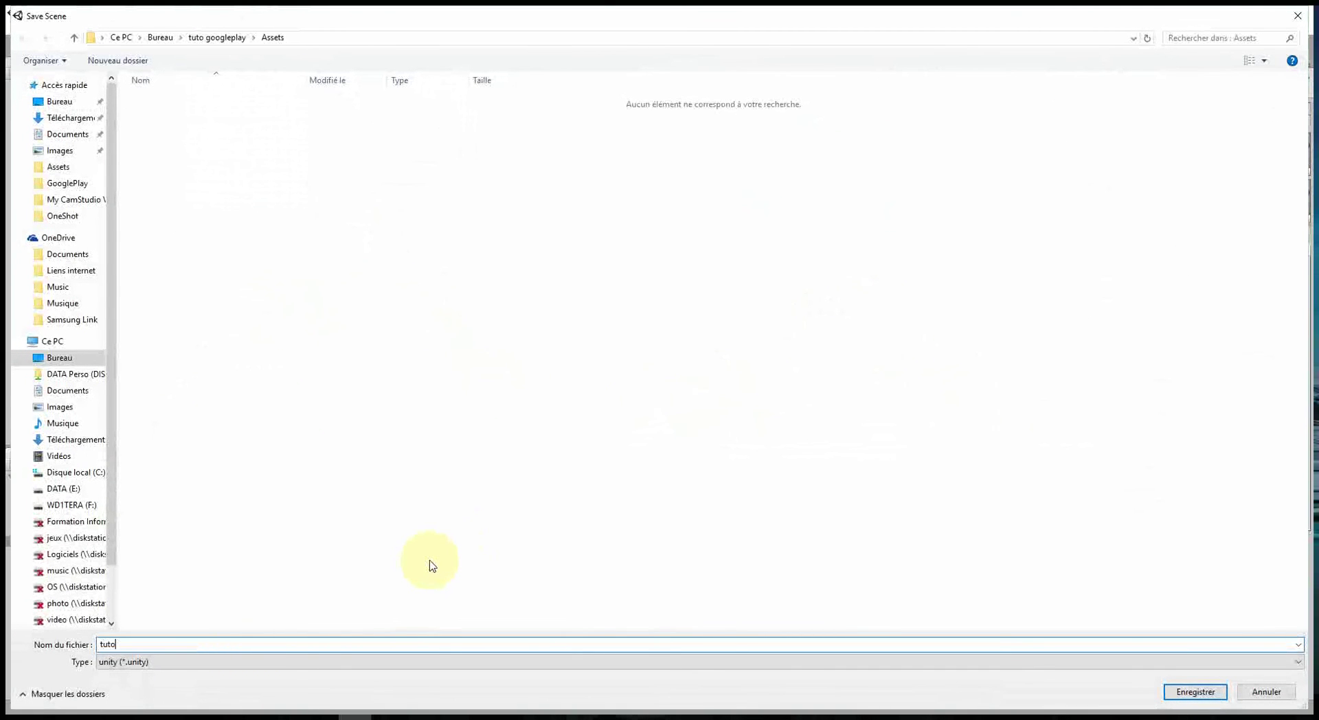
key(Return)
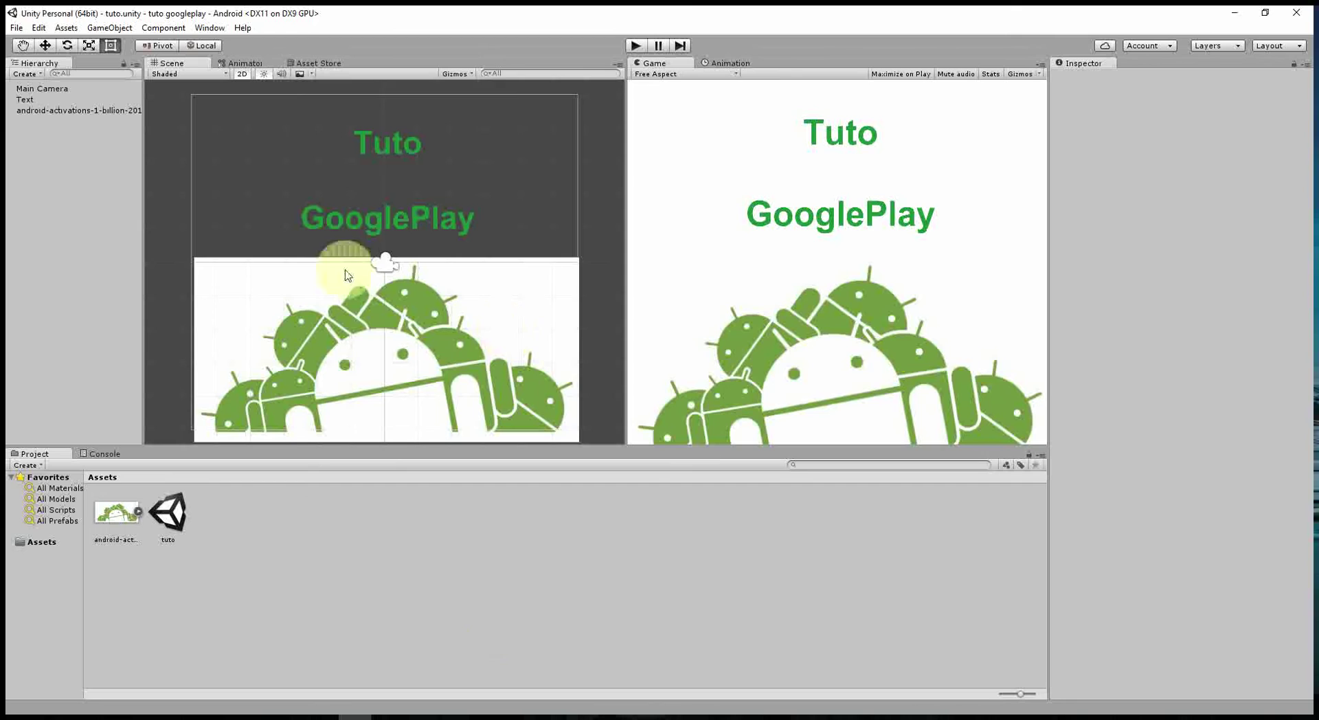
Change the Text object's Text Mesh text to read 'Tuto V2'
click(27, 99)
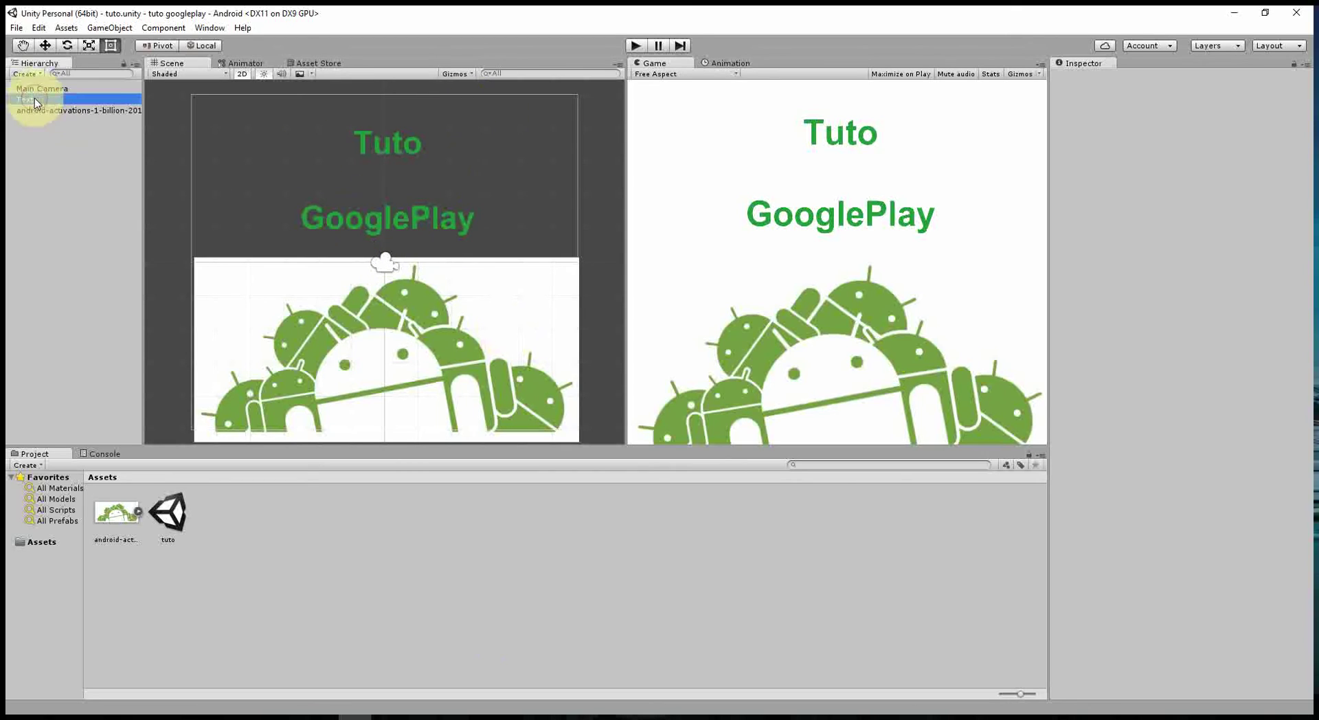
click(1182, 254)
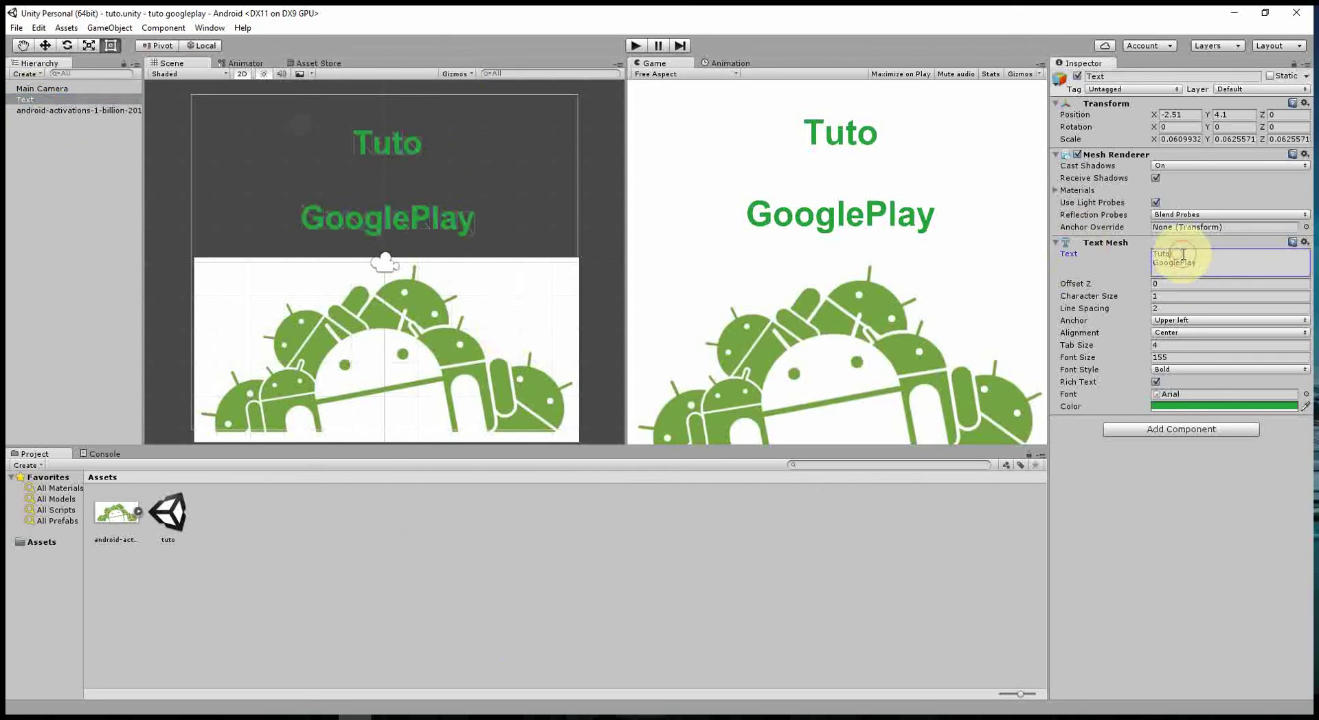
text(V2)
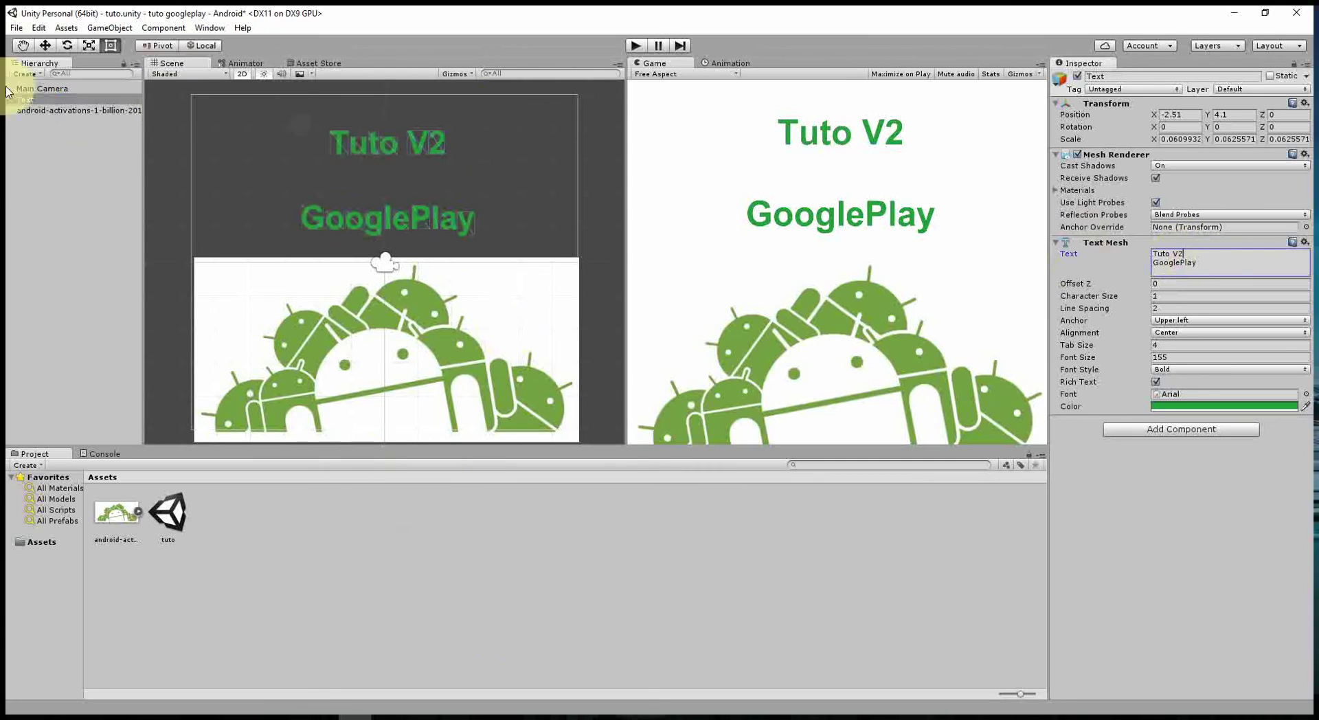
click(16, 28)
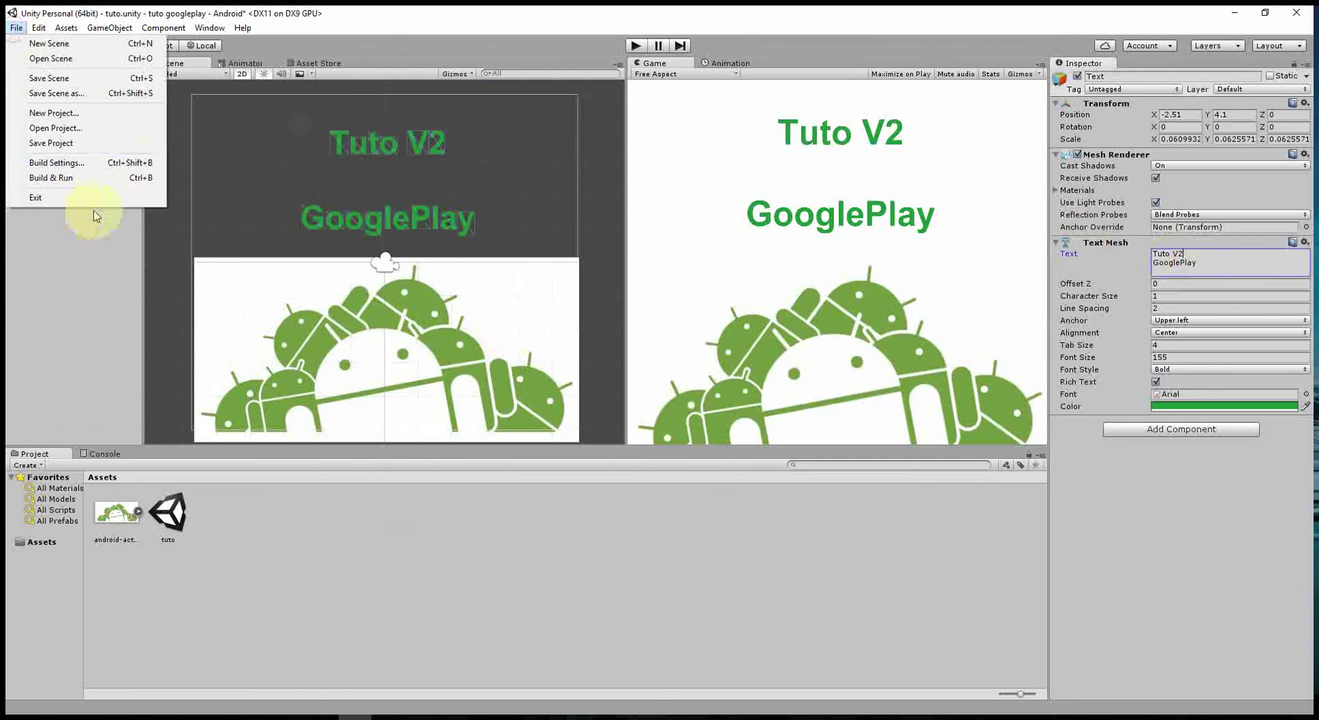
Build over the existing tuto.apk, then dismiss the signing-failure message
click(56, 163)
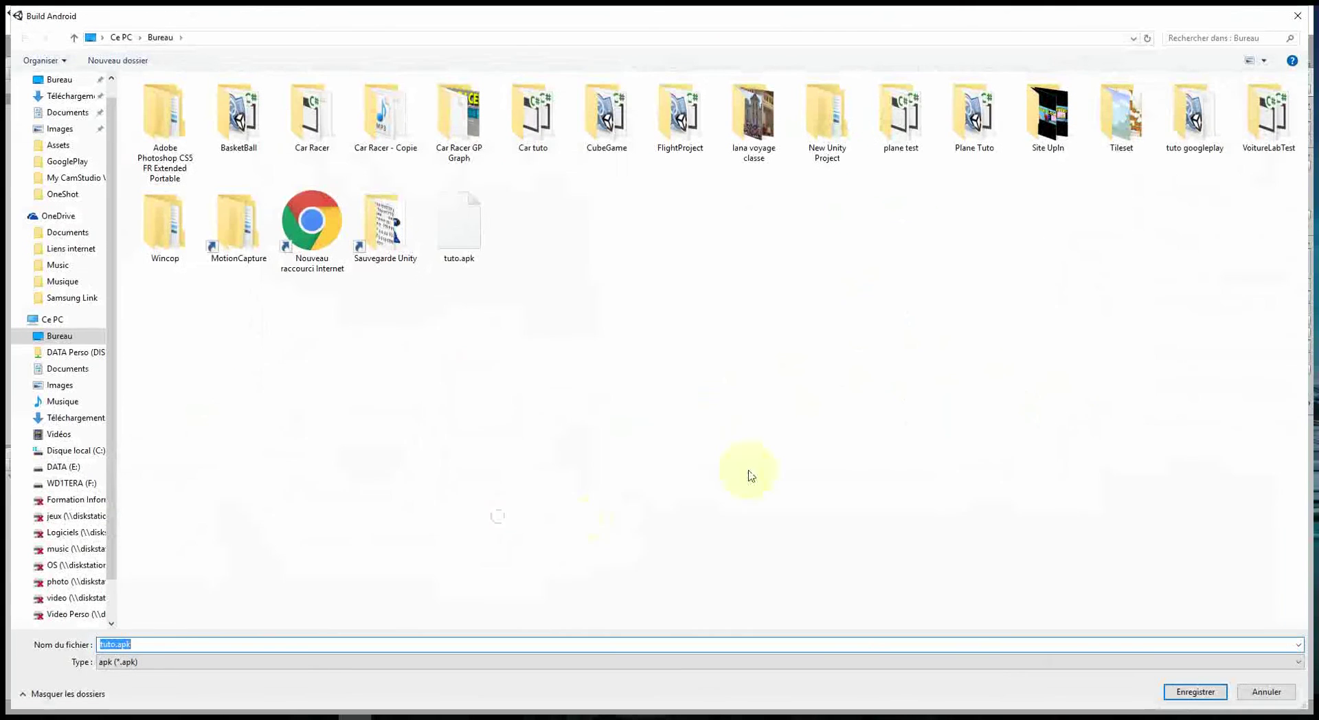
double_click(454, 237)
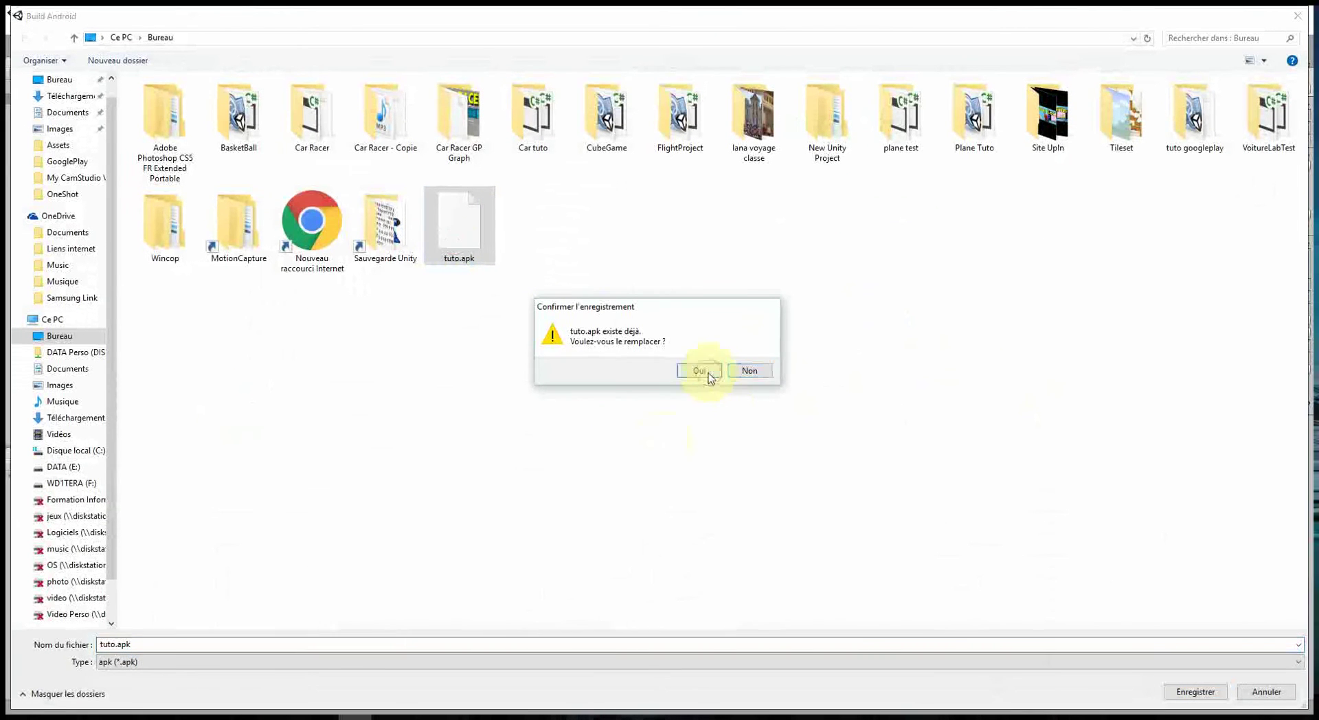
click(704, 371)
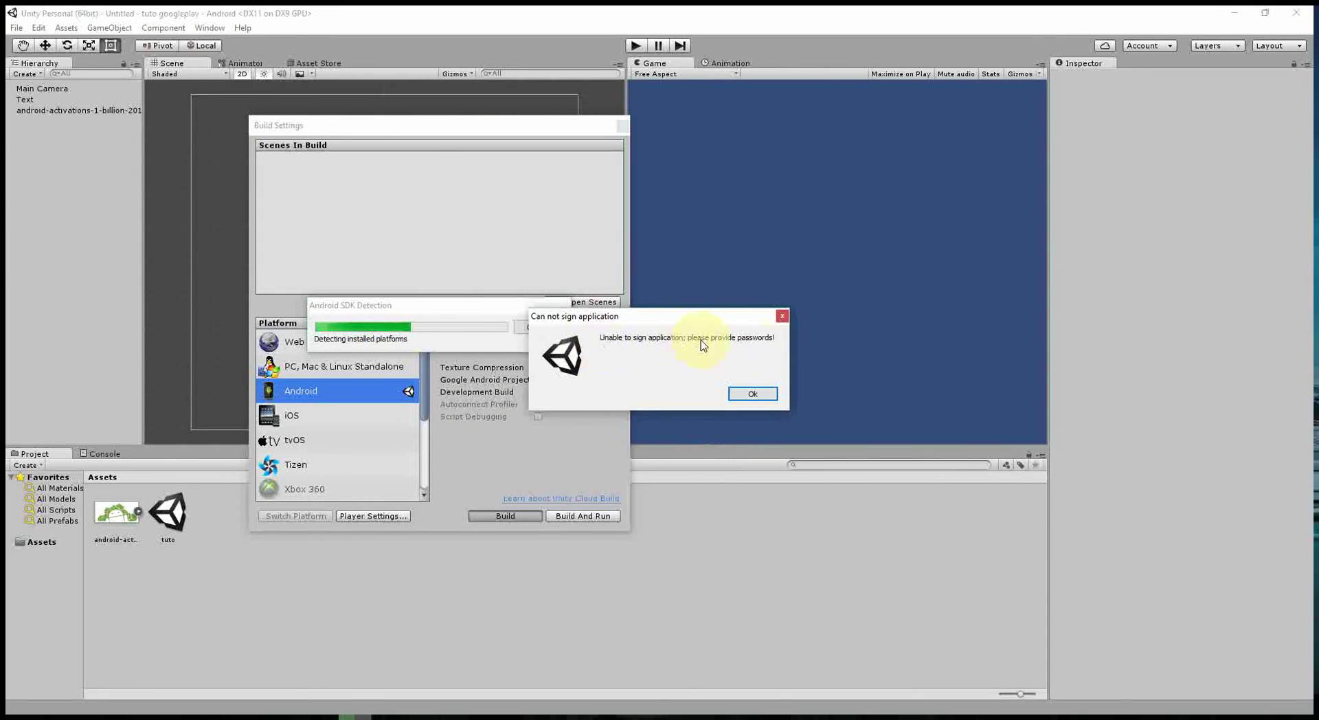
click(765, 397)
Select the tuto key alias, enter its password, and rebuild over tuto.apk
click(374, 516)
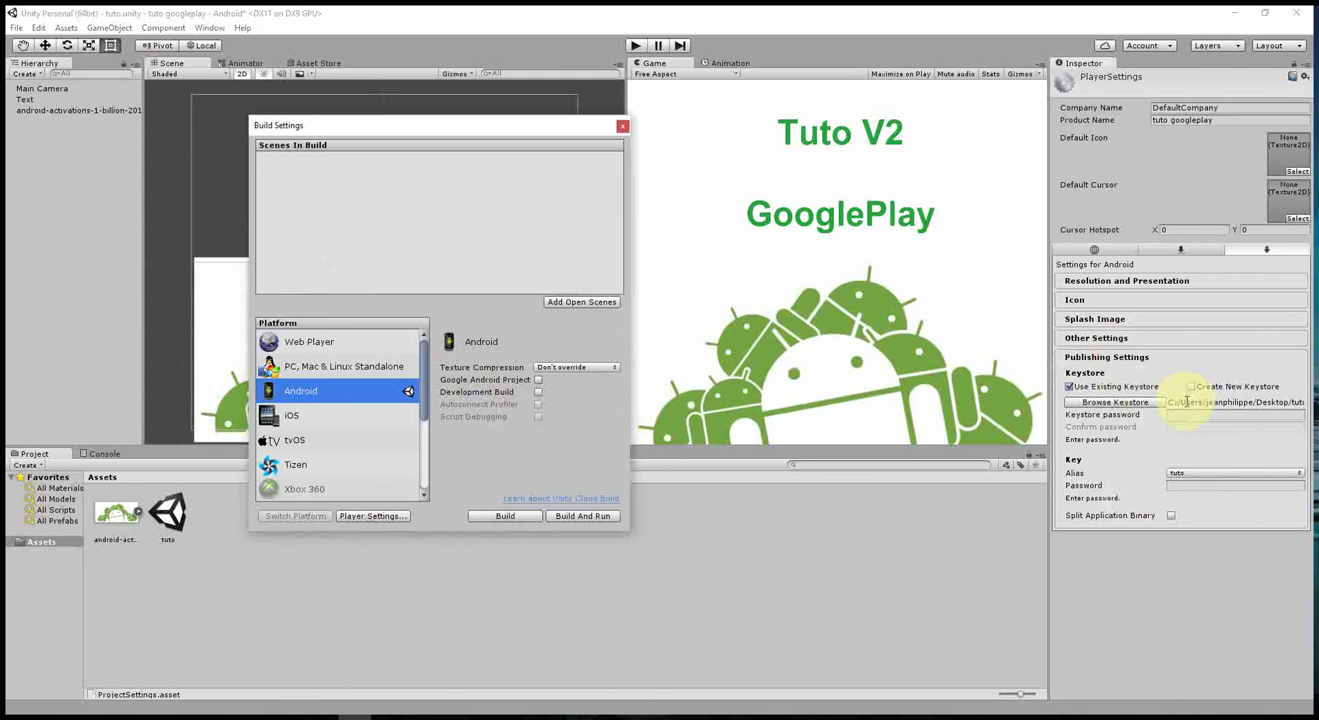
click(1186, 479)
click(1181, 496)
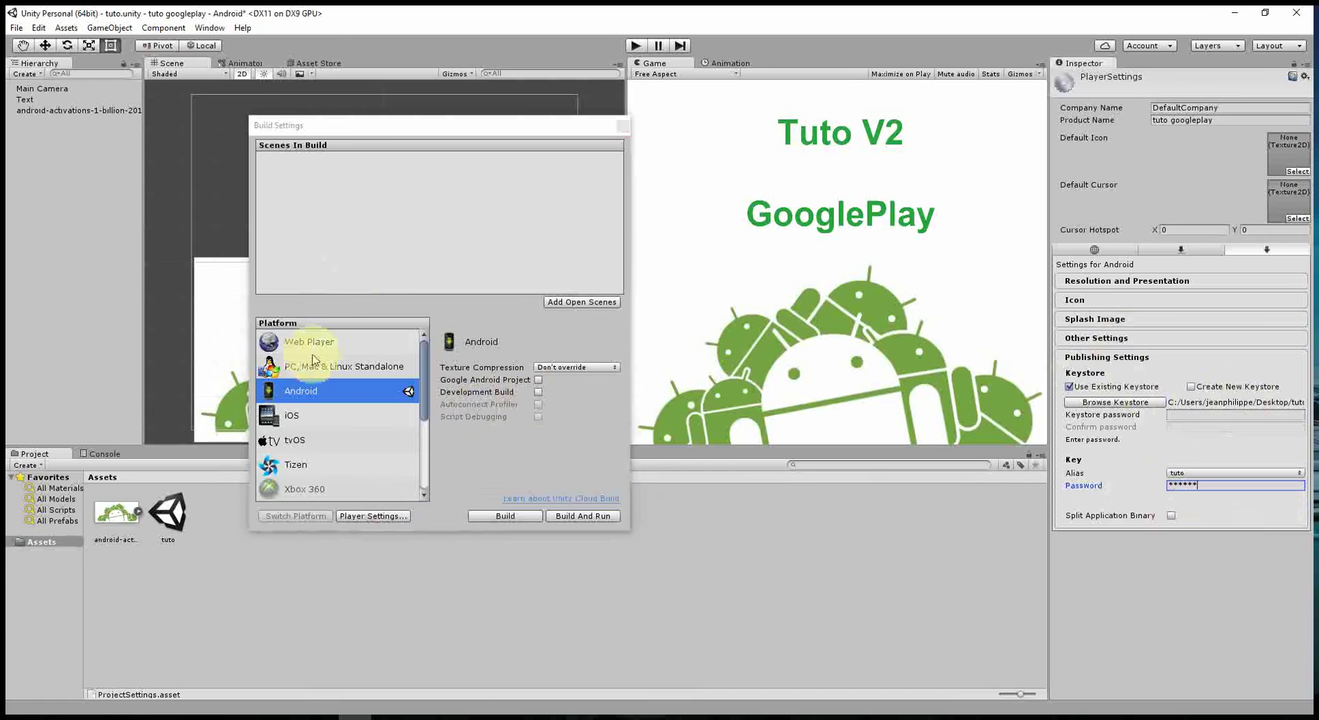
click(499, 514)
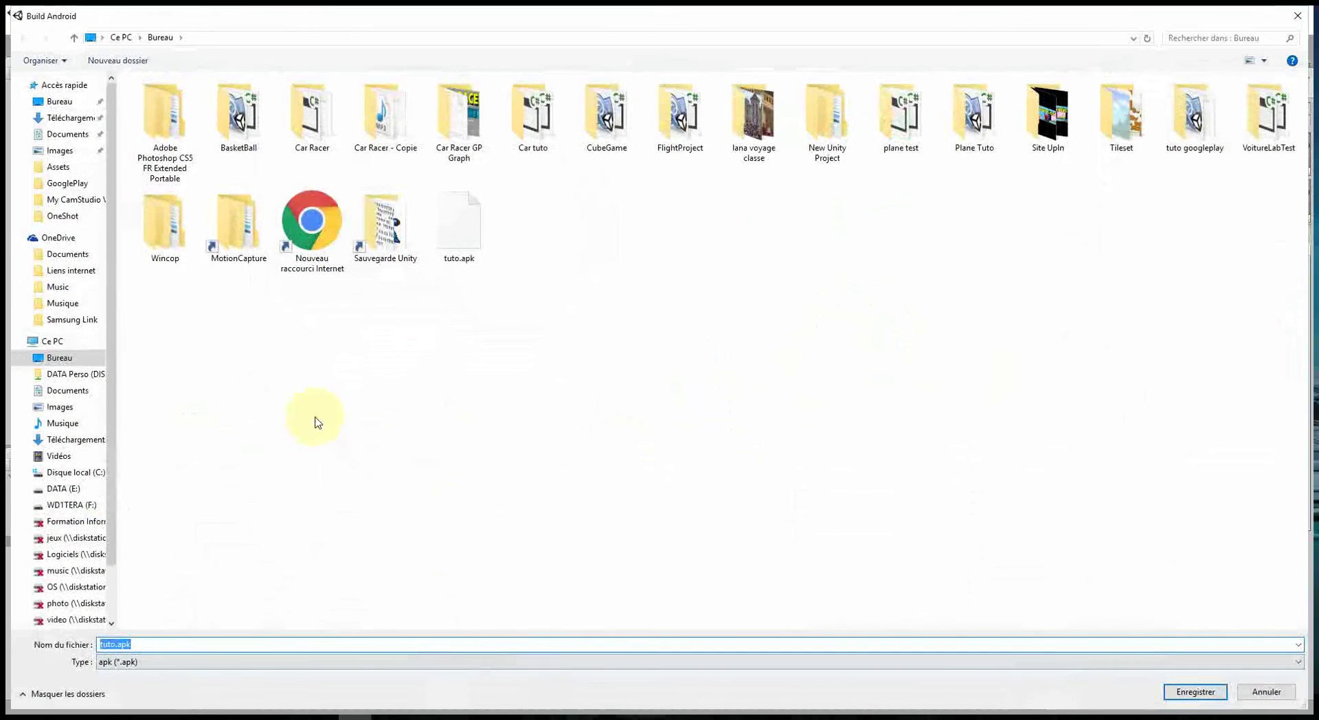
double_click(465, 223)
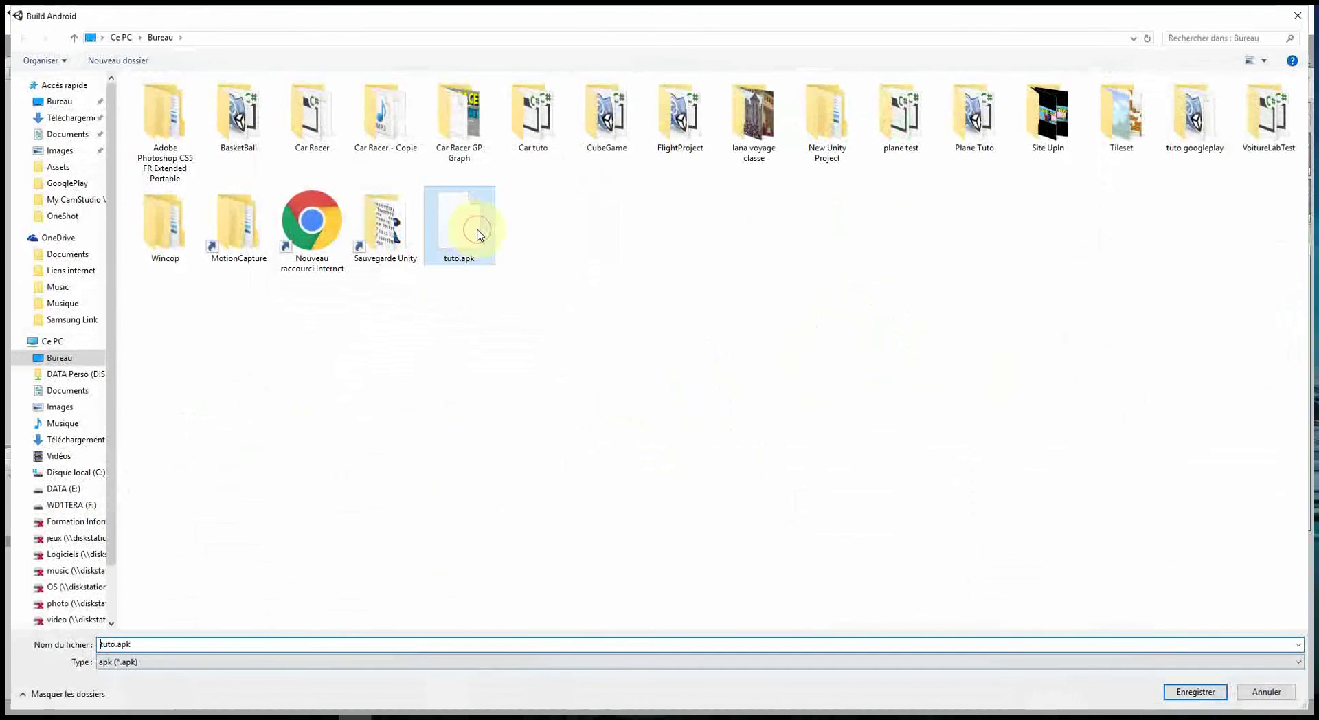
click(687, 373)
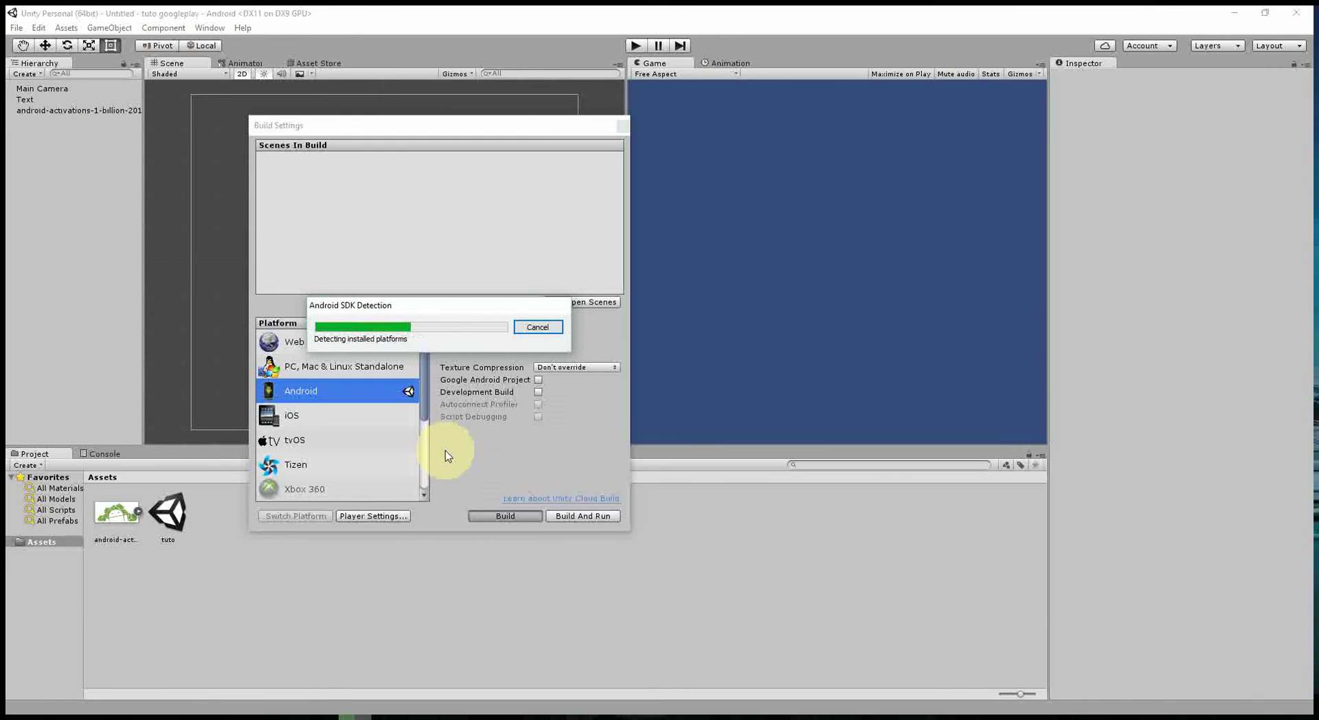
Dismiss the signing error and re-enter the keystore password in the player signing settings
click(743, 403)
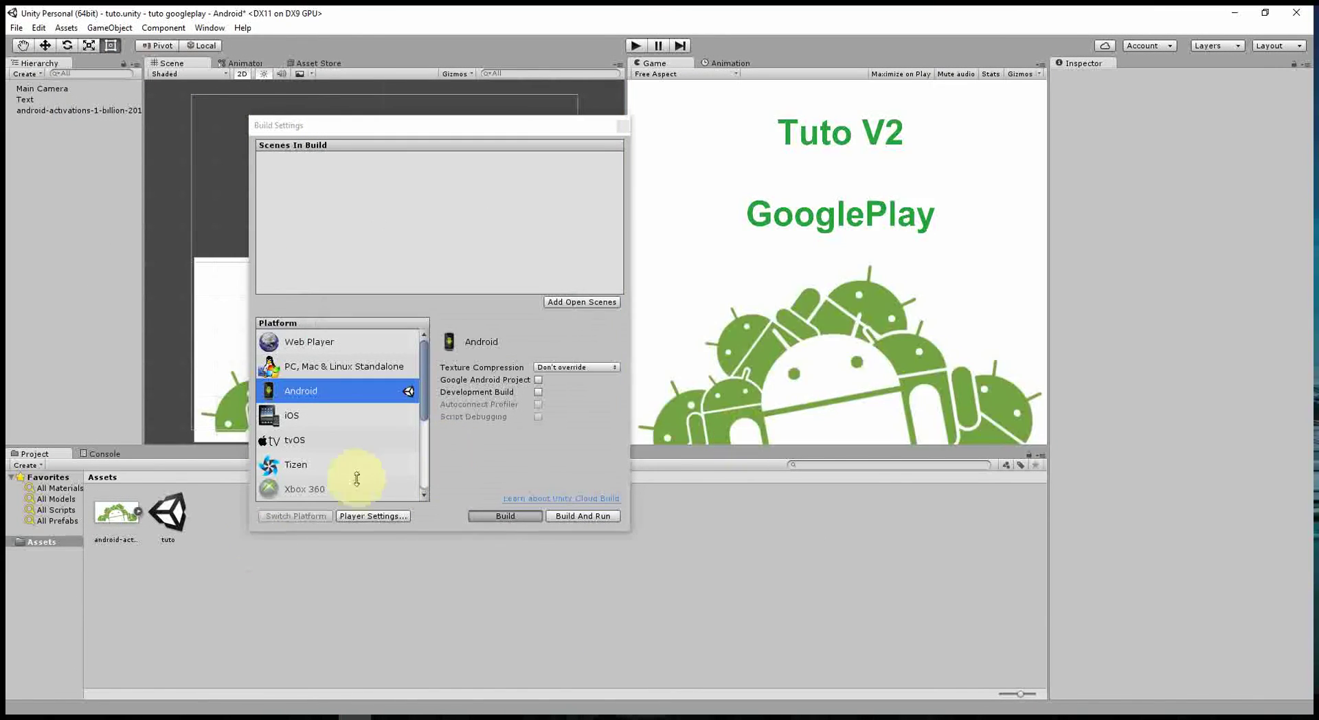
click(373, 516)
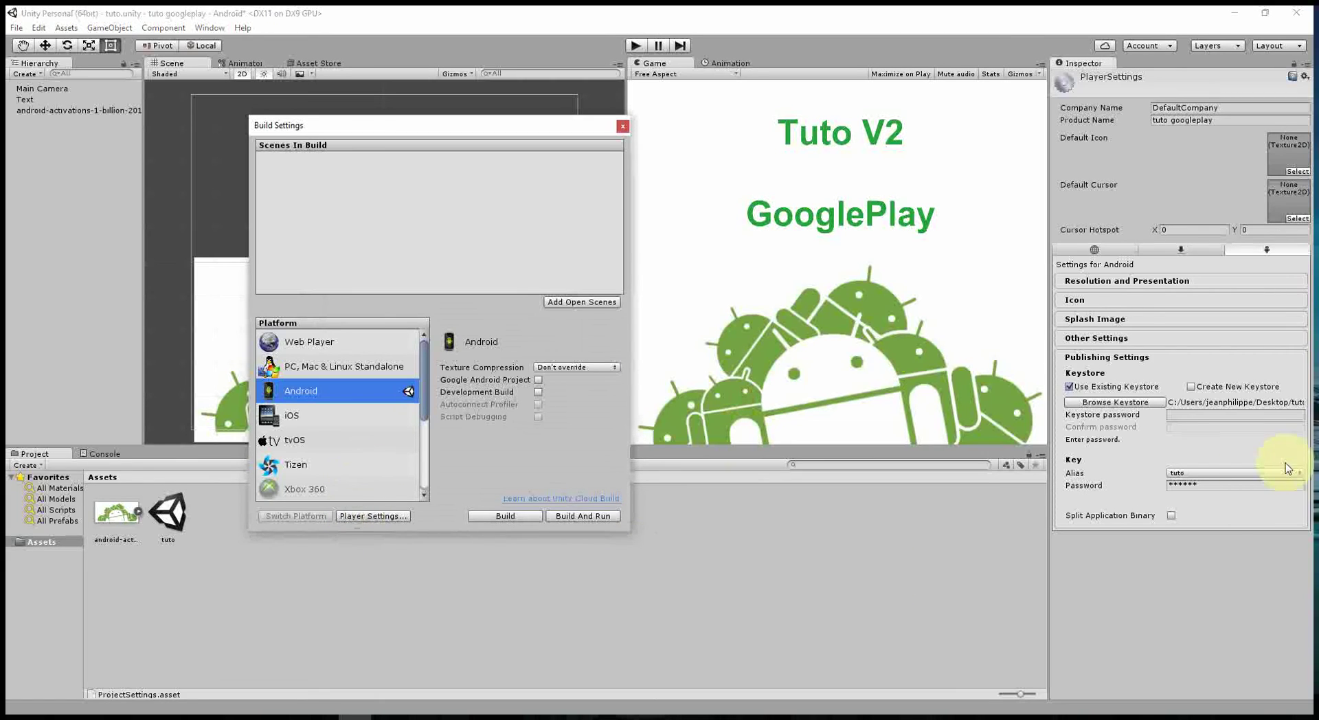
click(1188, 416)
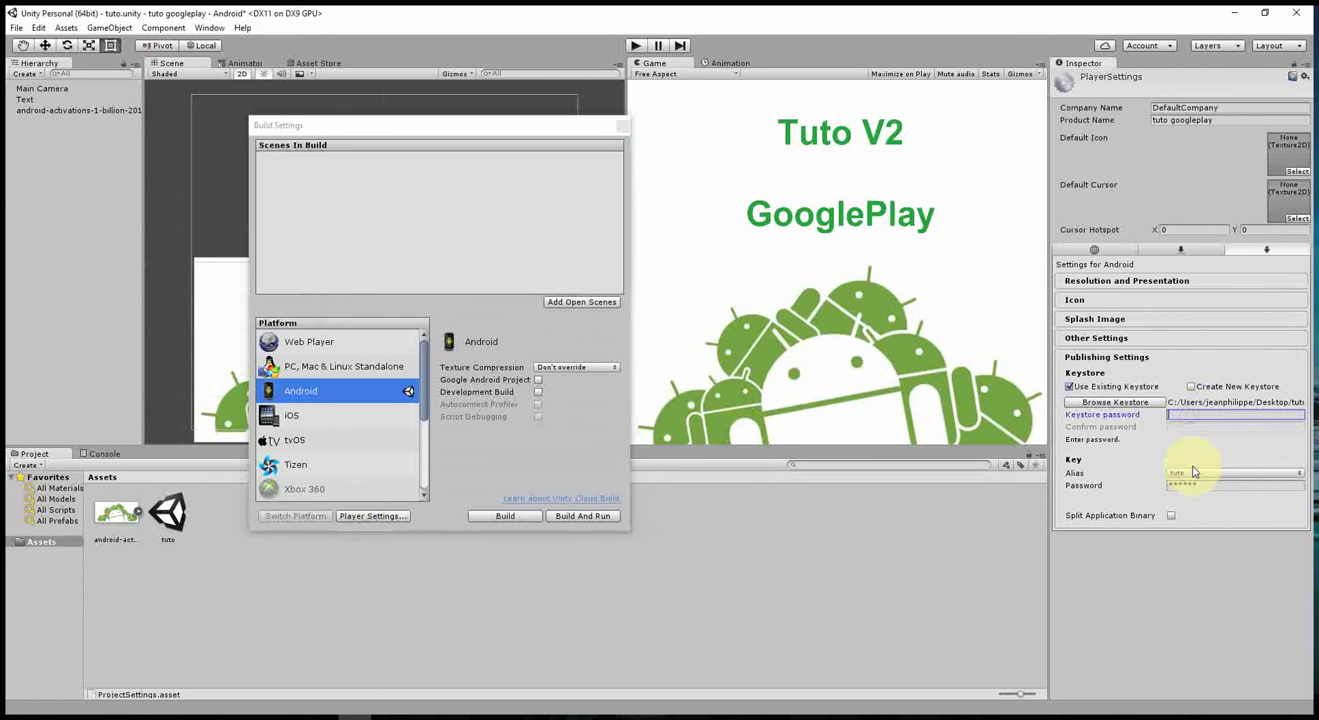
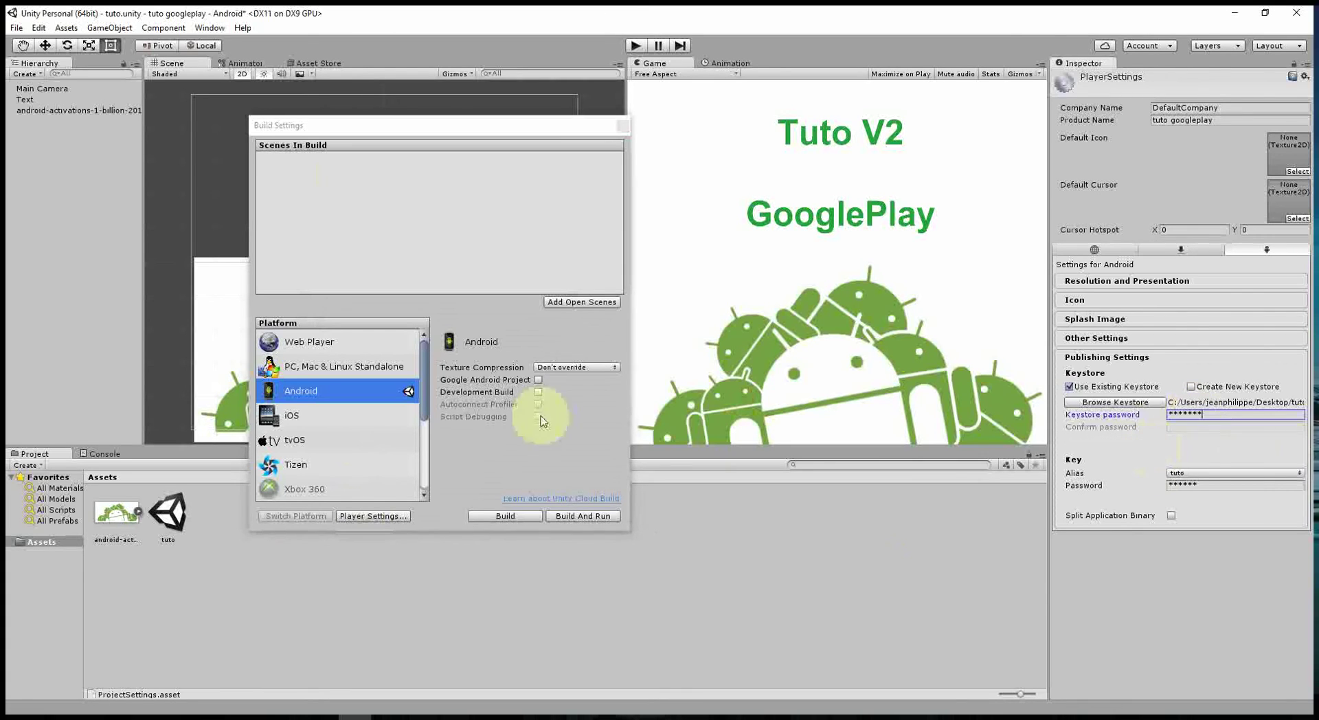
Build the APK over the existing tuto.apk and dismiss the 'Failed to build apk' error
click(498, 514)
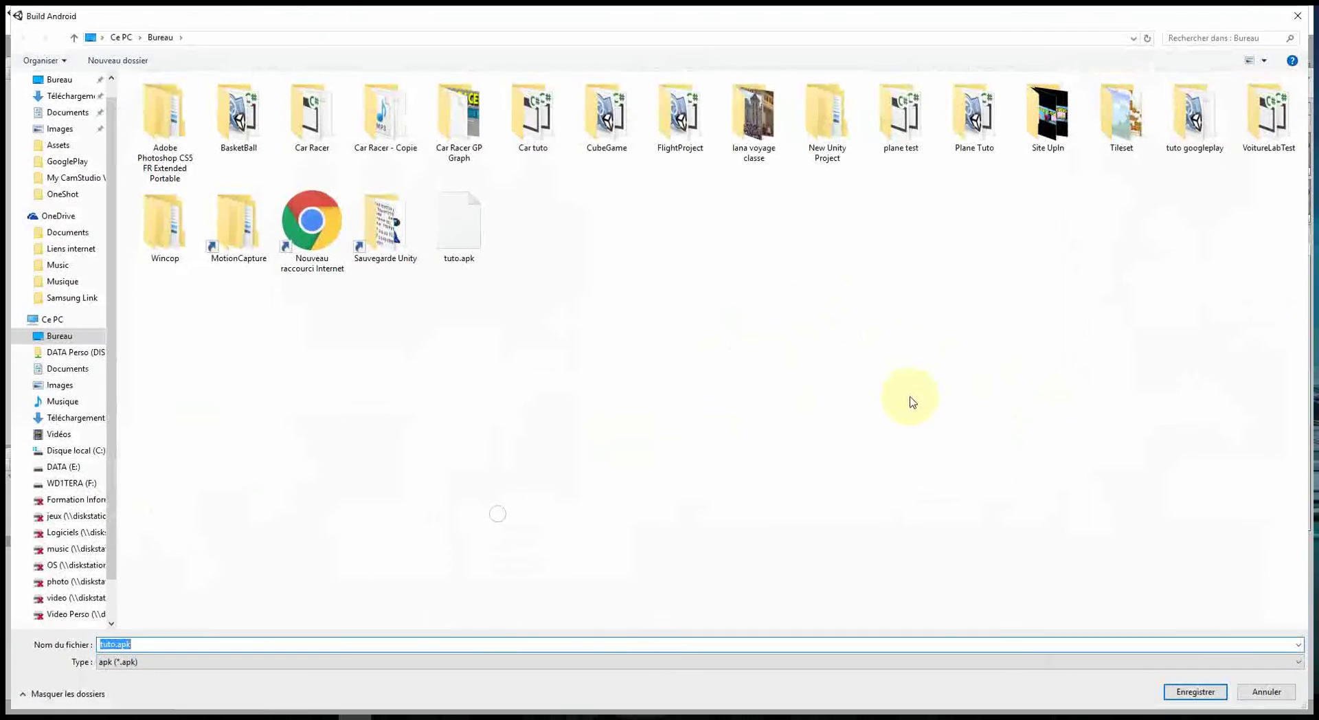
double_click(456, 223)
click(705, 369)
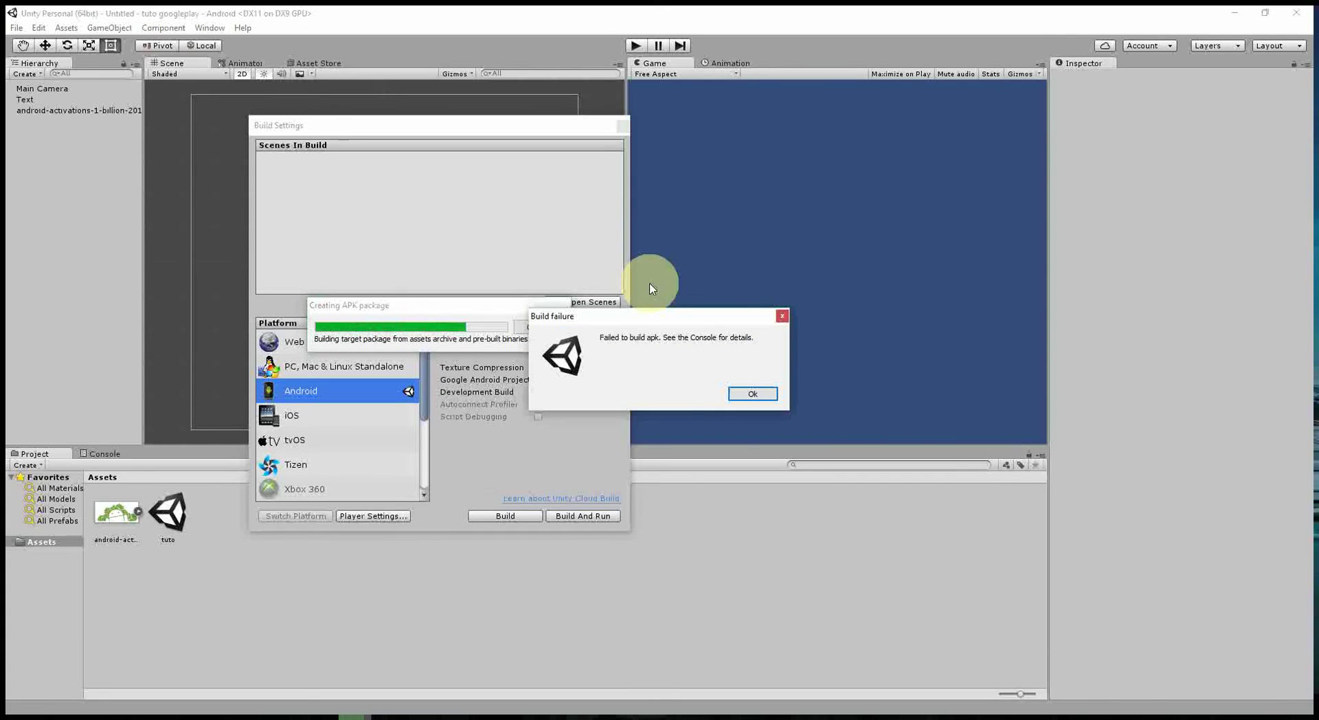
click(753, 393)
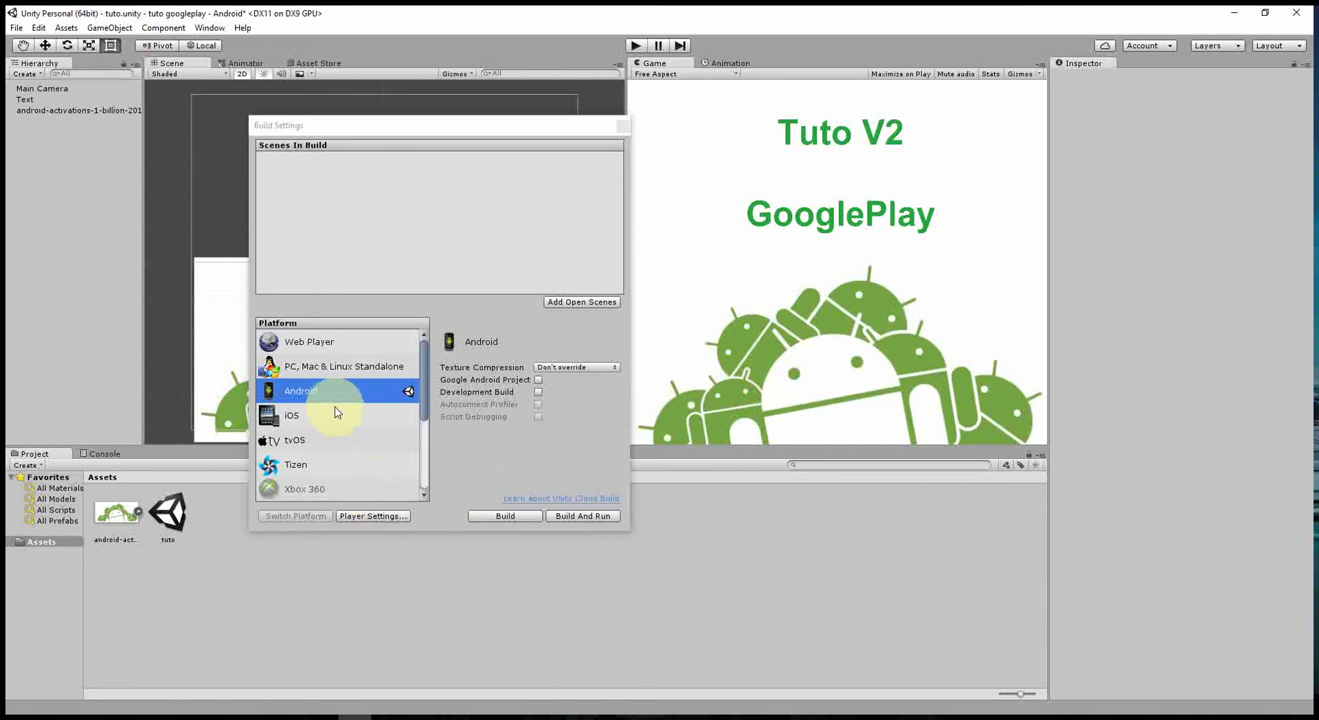
Re-enter the keystore password and build the signed APK to the desktop as tutov2.apk
click(371, 516)
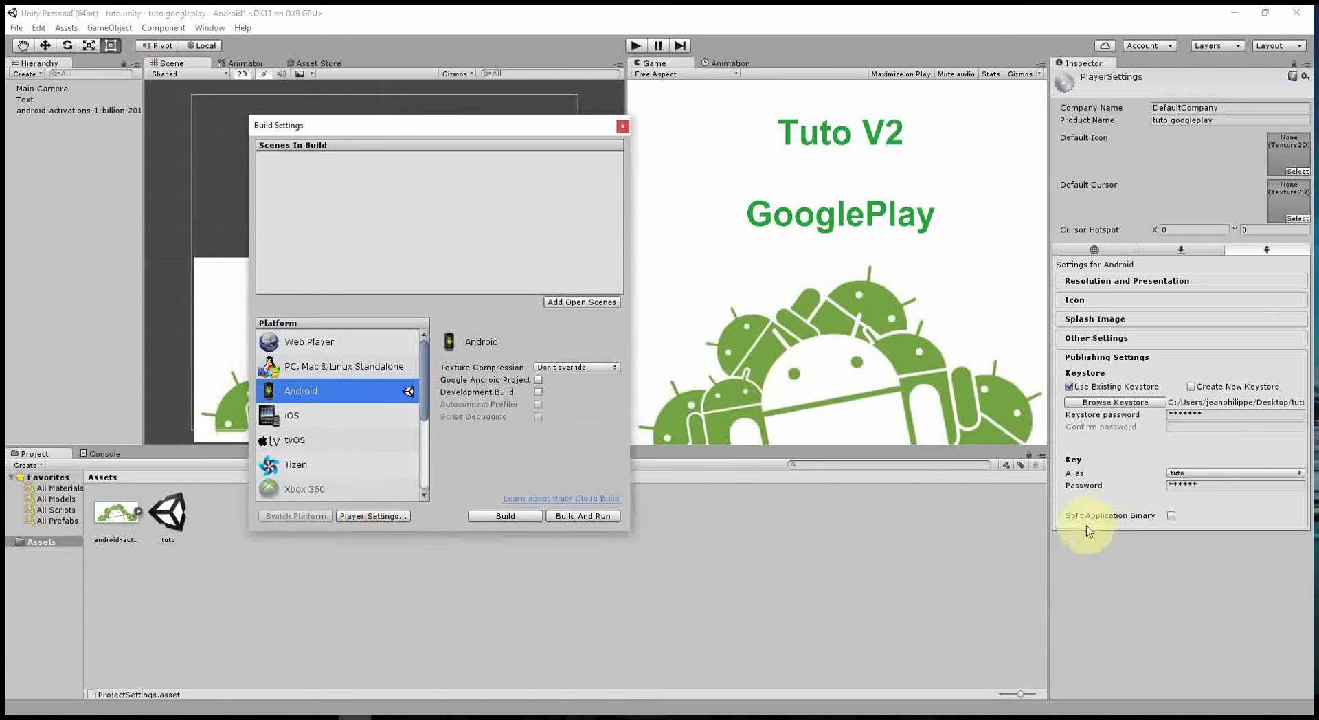
click(1214, 415)
text(******)
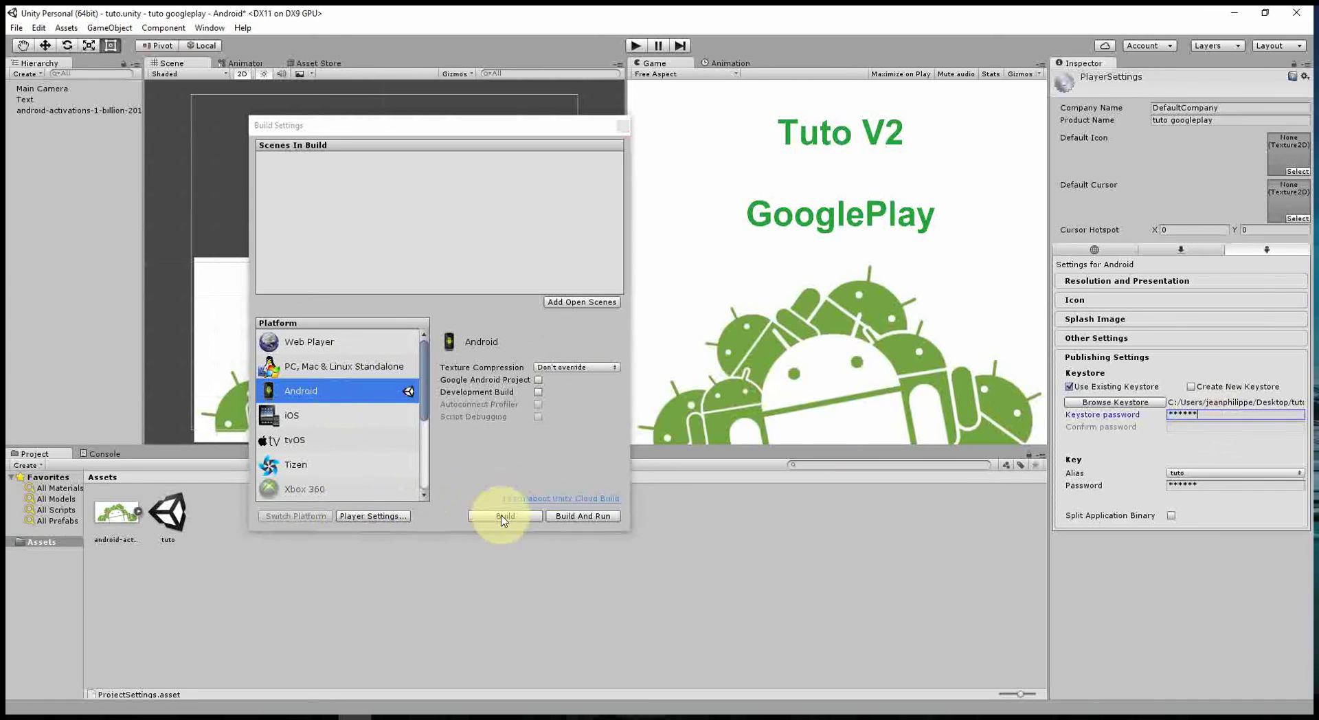
click(502, 517)
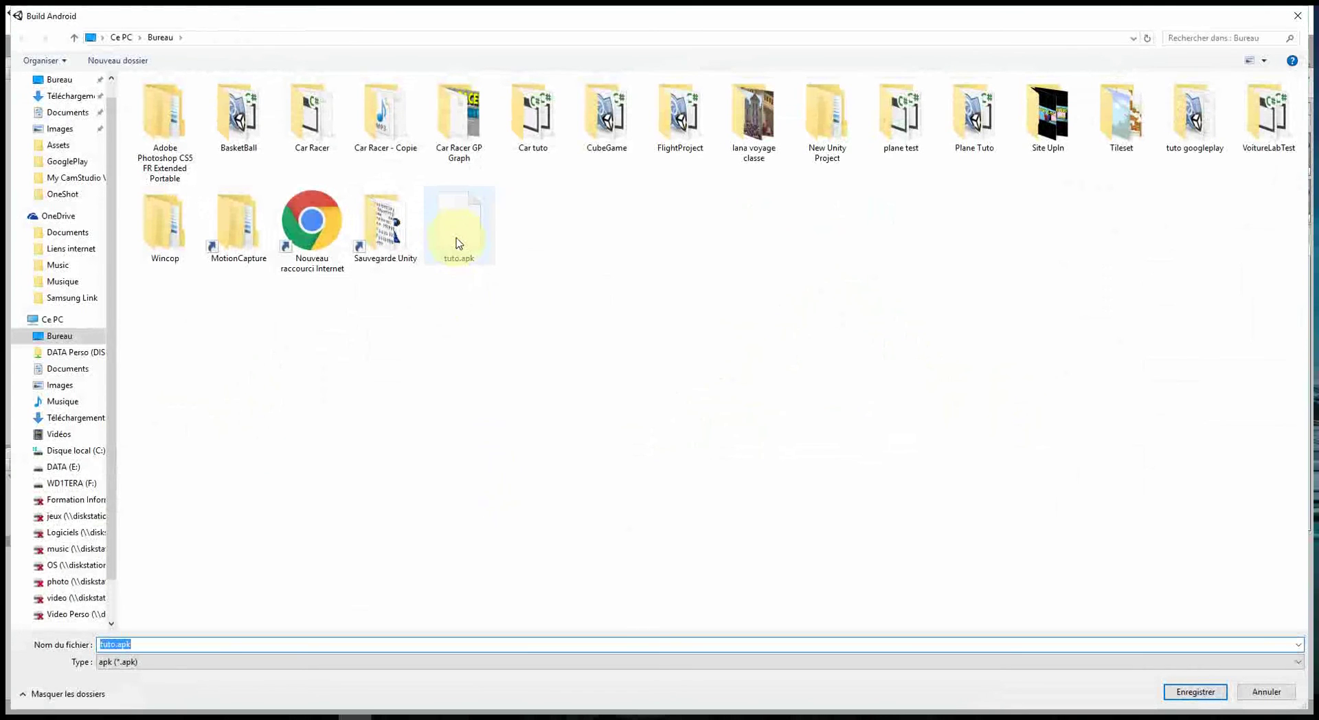
text(tuto)
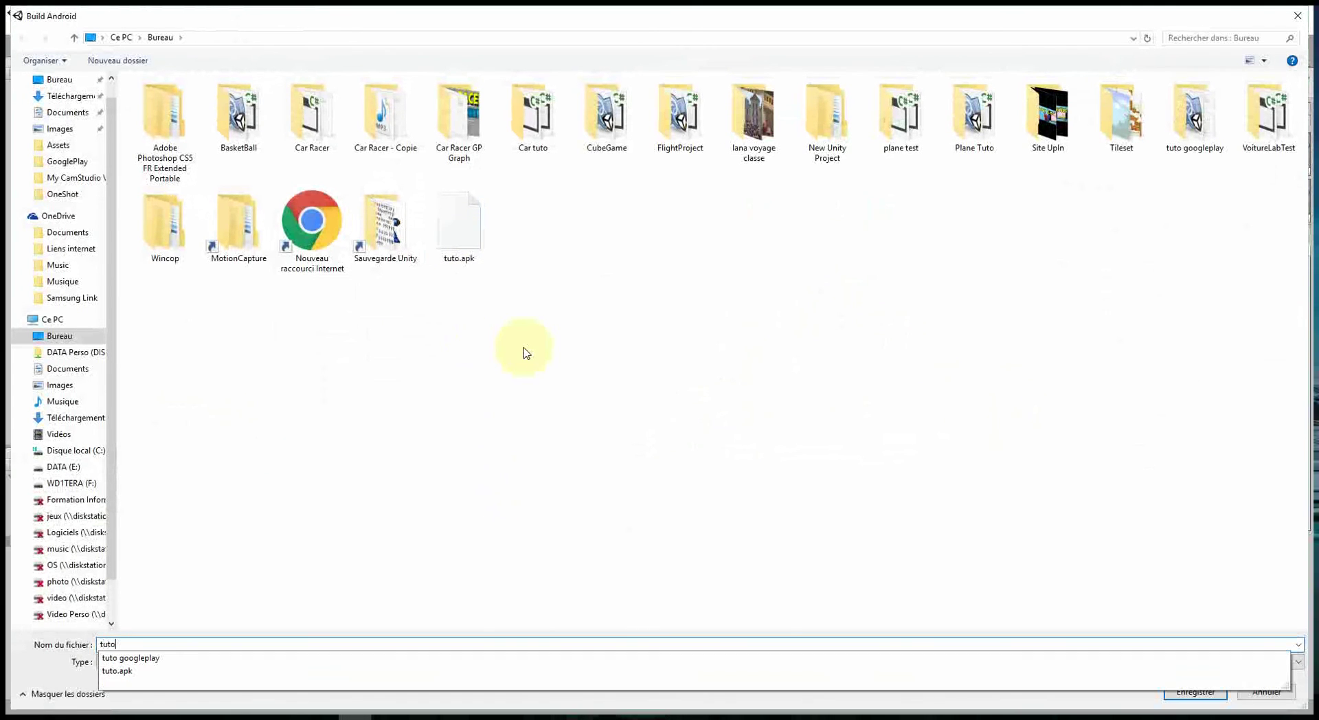
text(v2)
click(1196, 693)
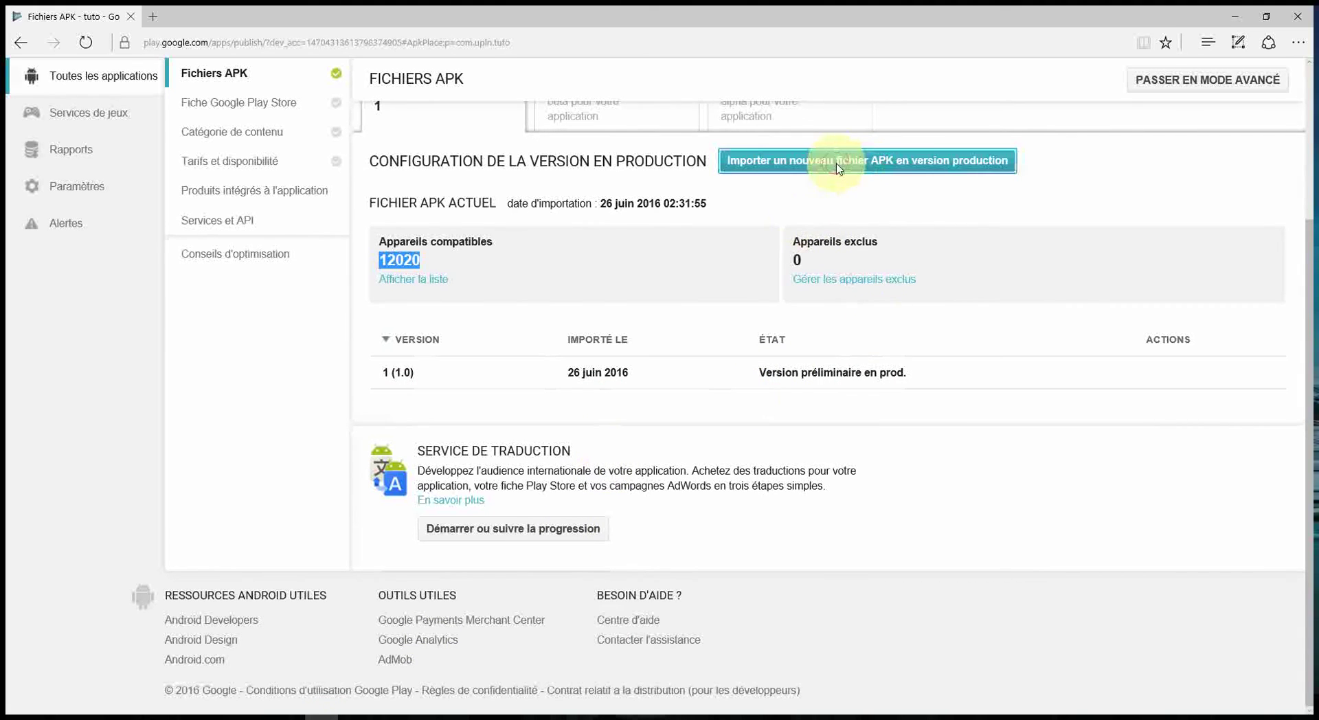
Import tutov2.apk as a new production APK, showing version code 1, version 1.0, 18,75 Mo
click(861, 171)
click(672, 355)
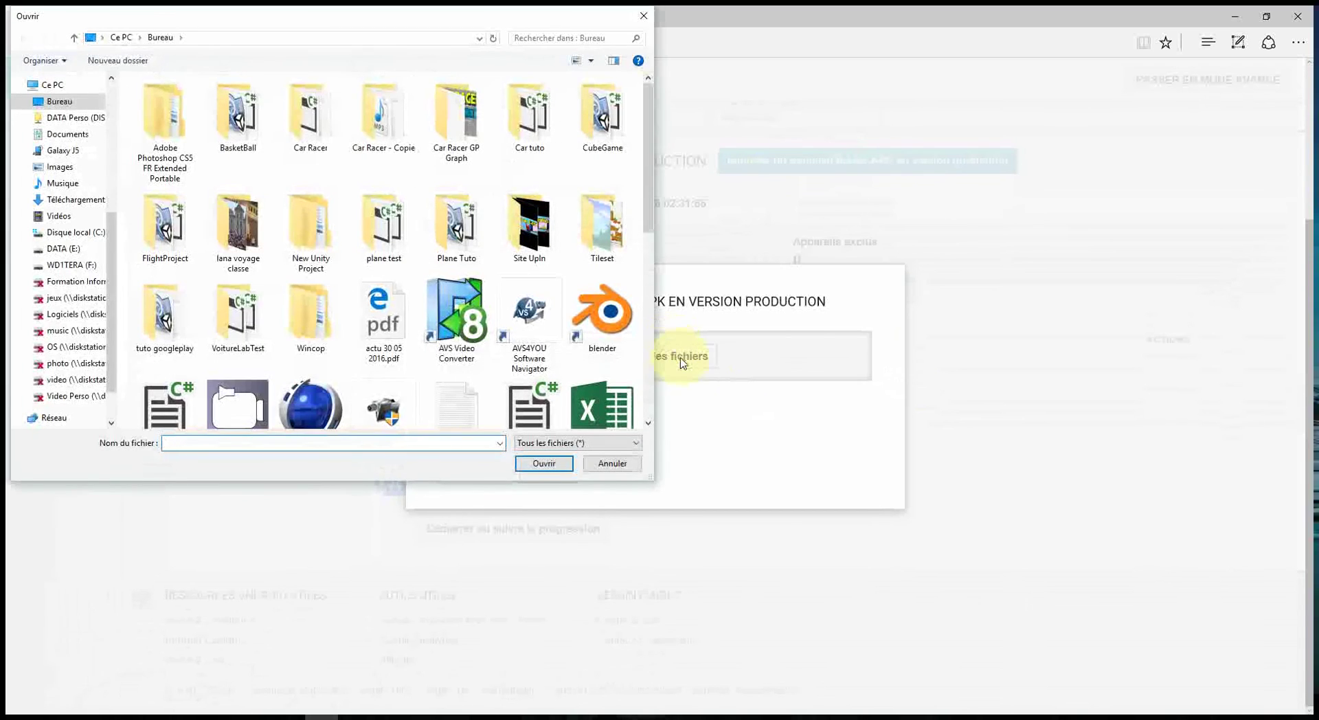
scroll(532, 296, down, 5)
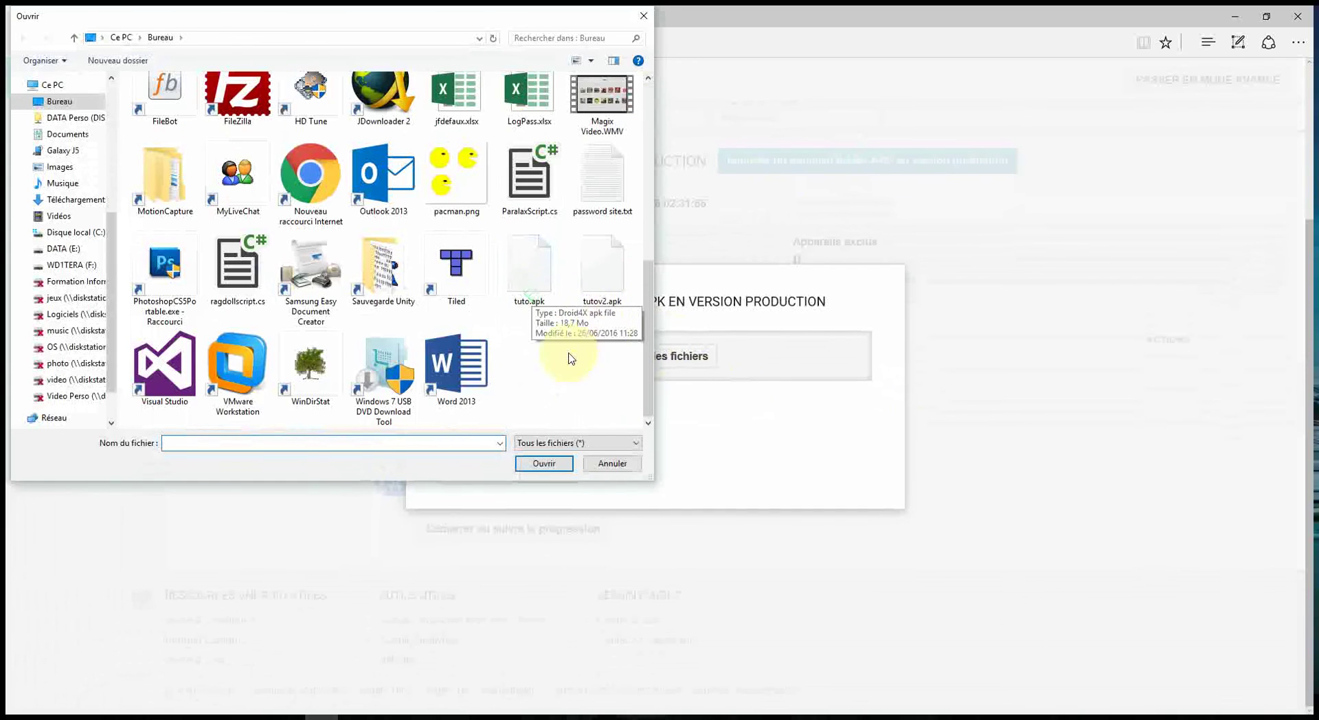
double_click(597, 262)
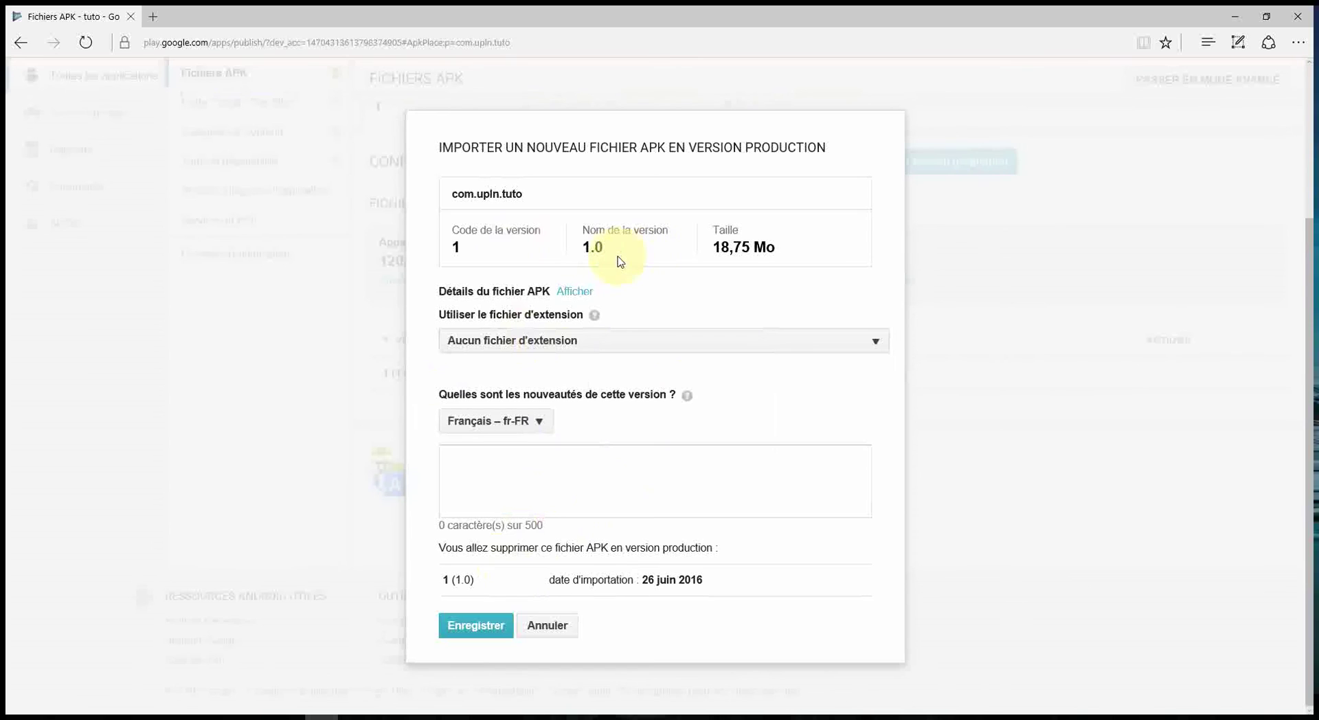
Save the upload and re-import tutov2.apk, which still reports version code 1 and version 1.0
click(482, 626)
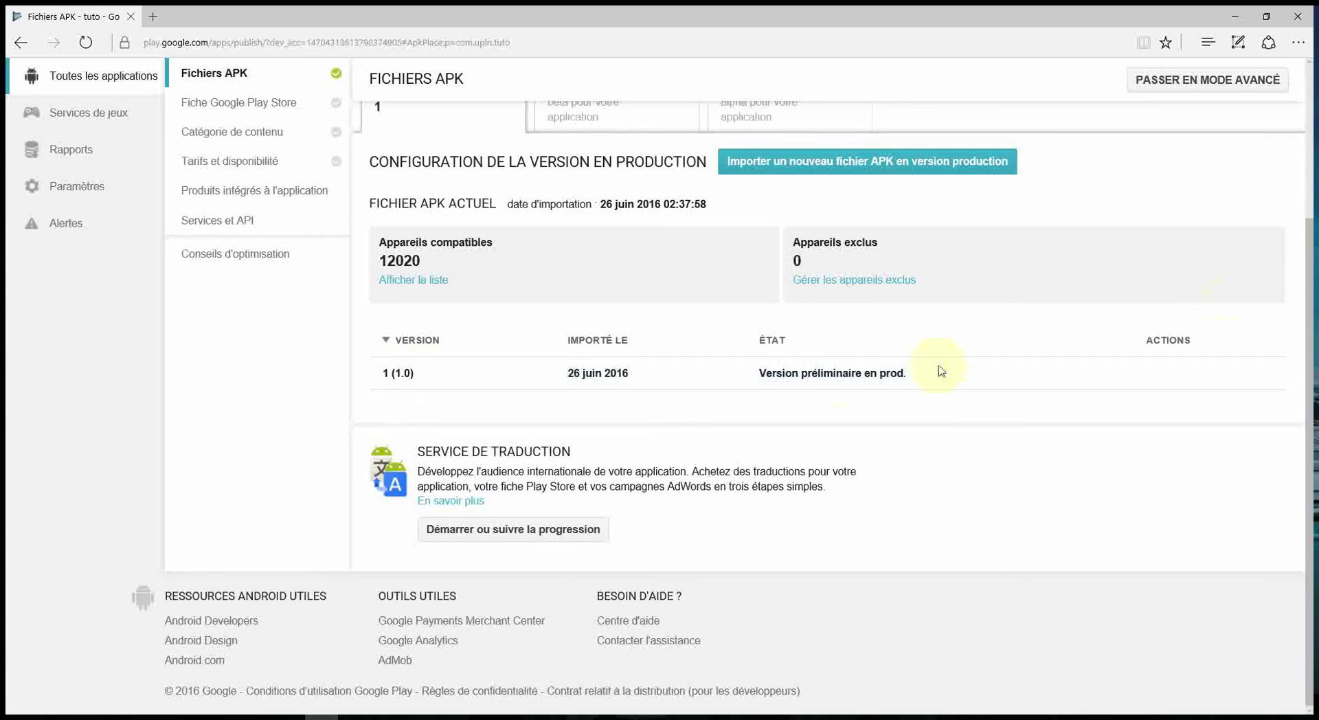
click(828, 162)
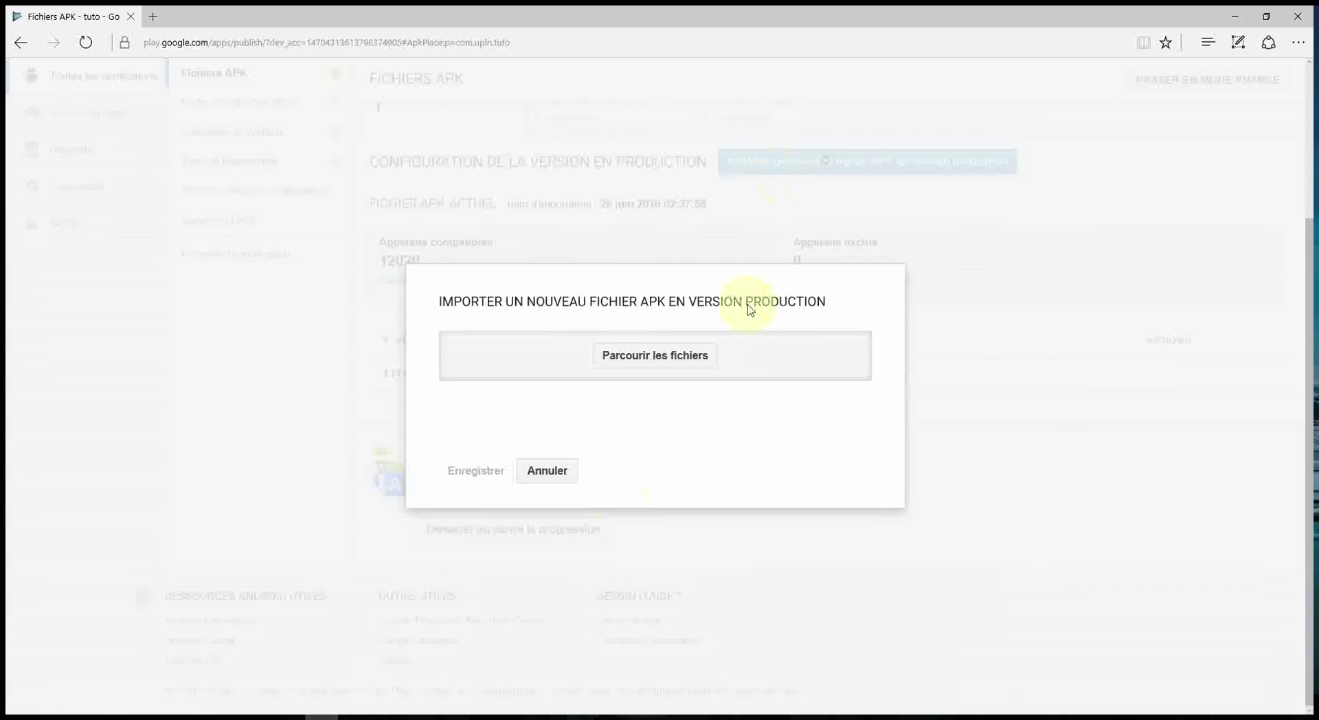
click(625, 357)
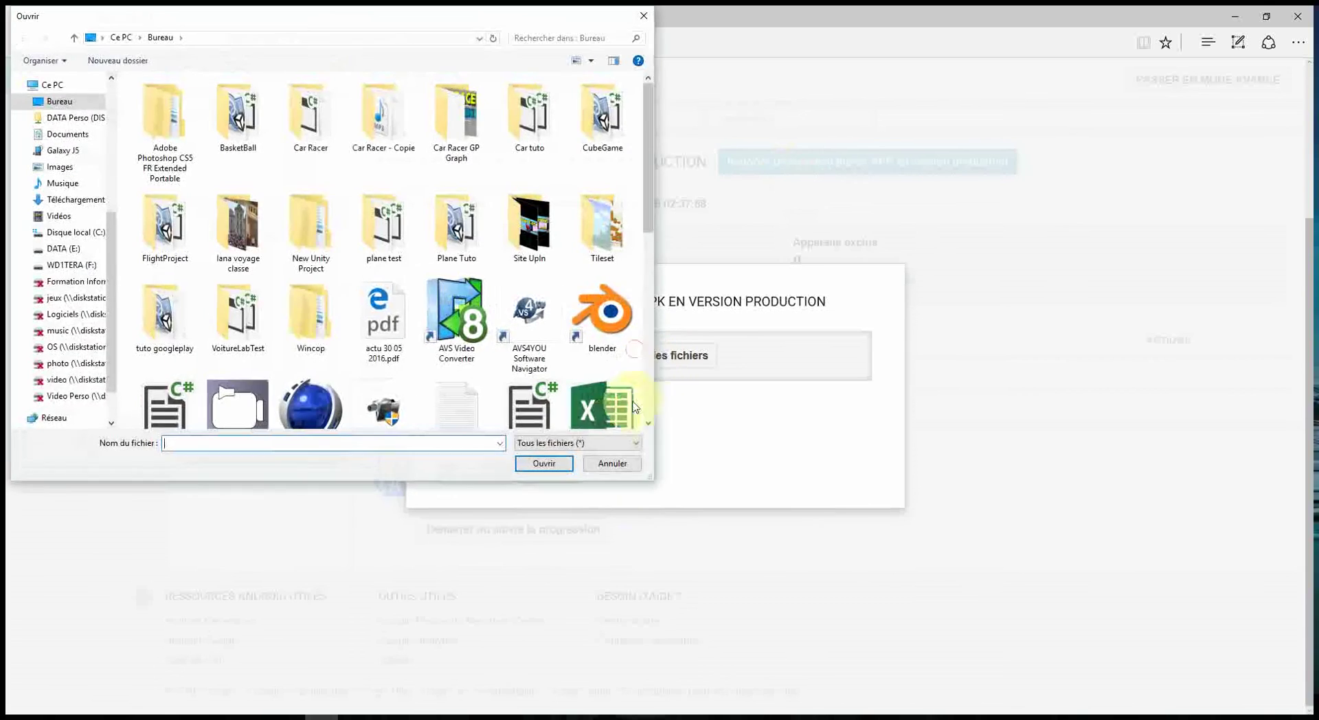
scroll(598, 371, down, 5)
double_click(617, 264)
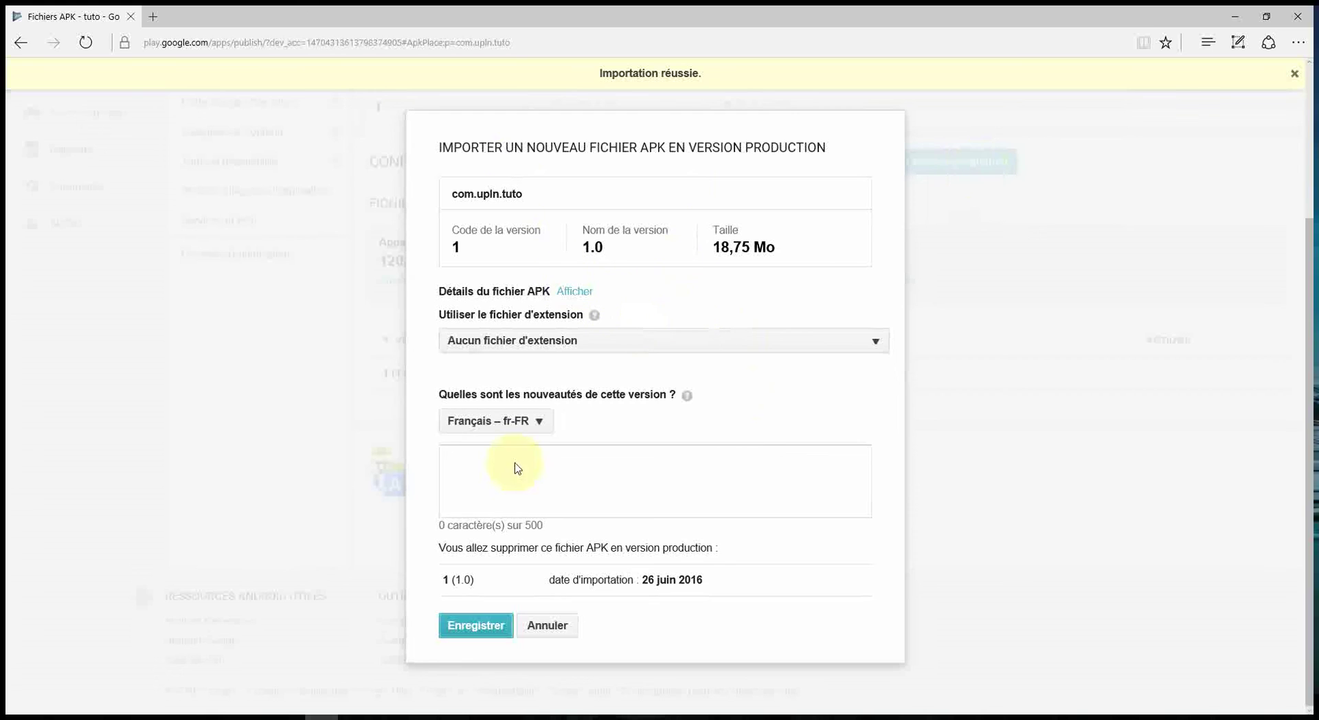
click(352, 716)
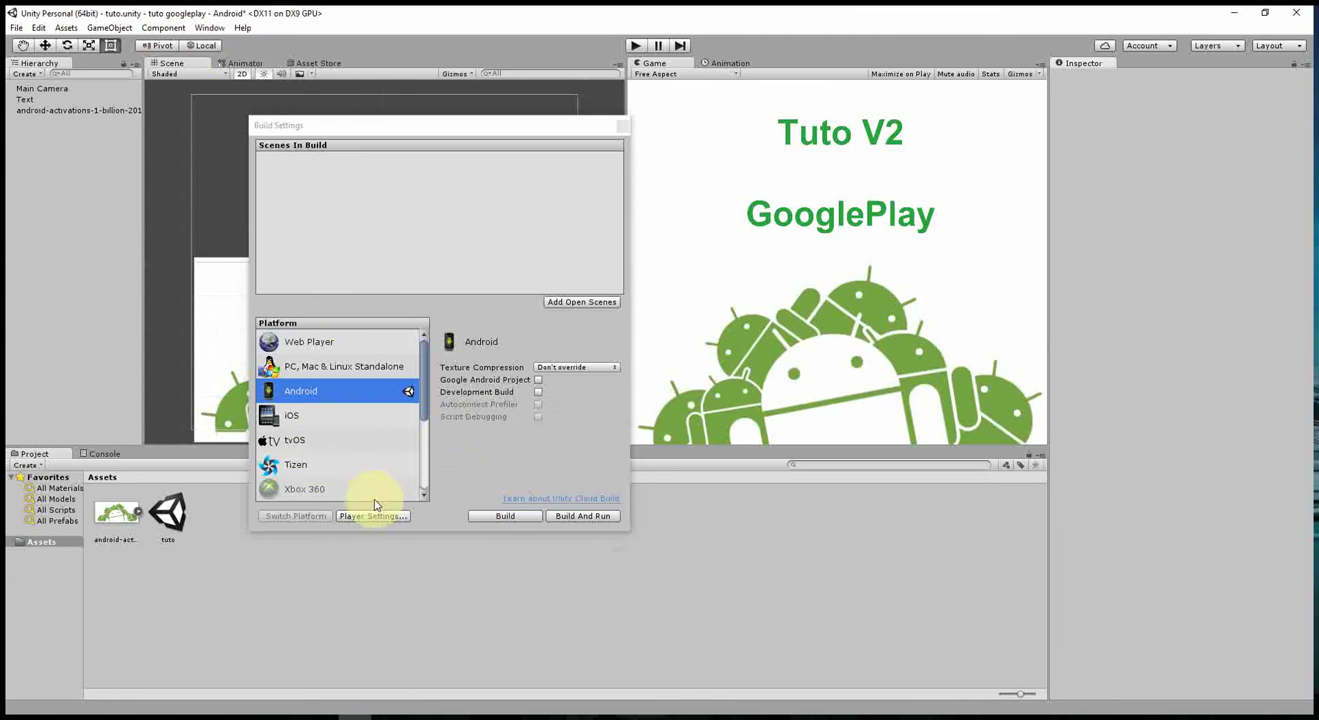
In Other Settings, set the Android Version to 1.1 and Bundle Version Code to 2
click(361, 517)
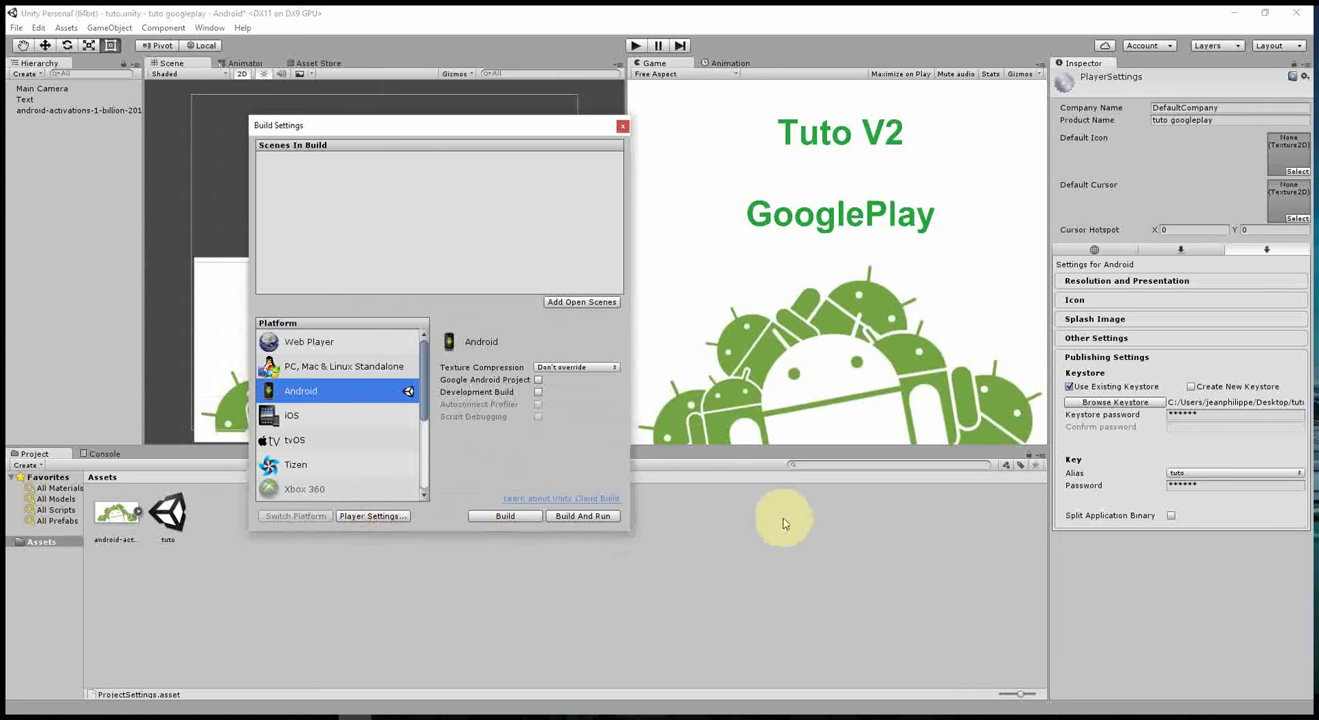
click(1108, 339)
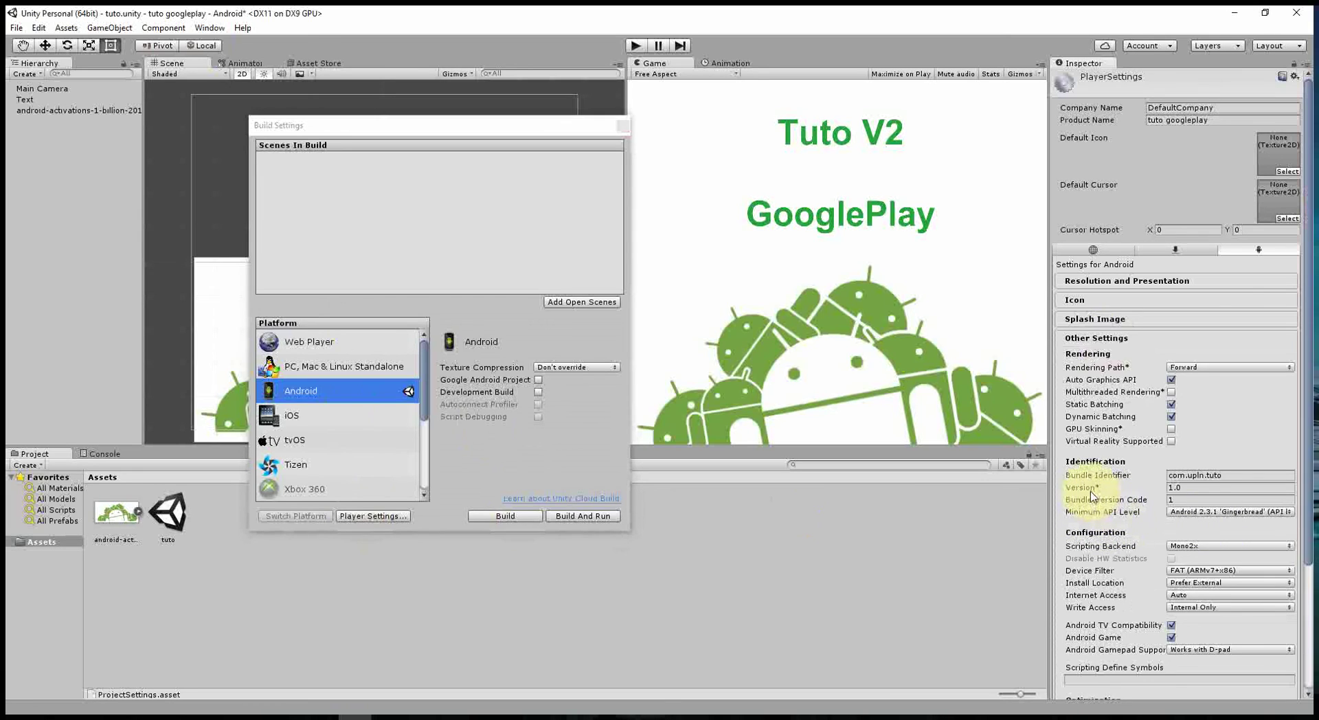
click(1178, 490)
text(1.1)
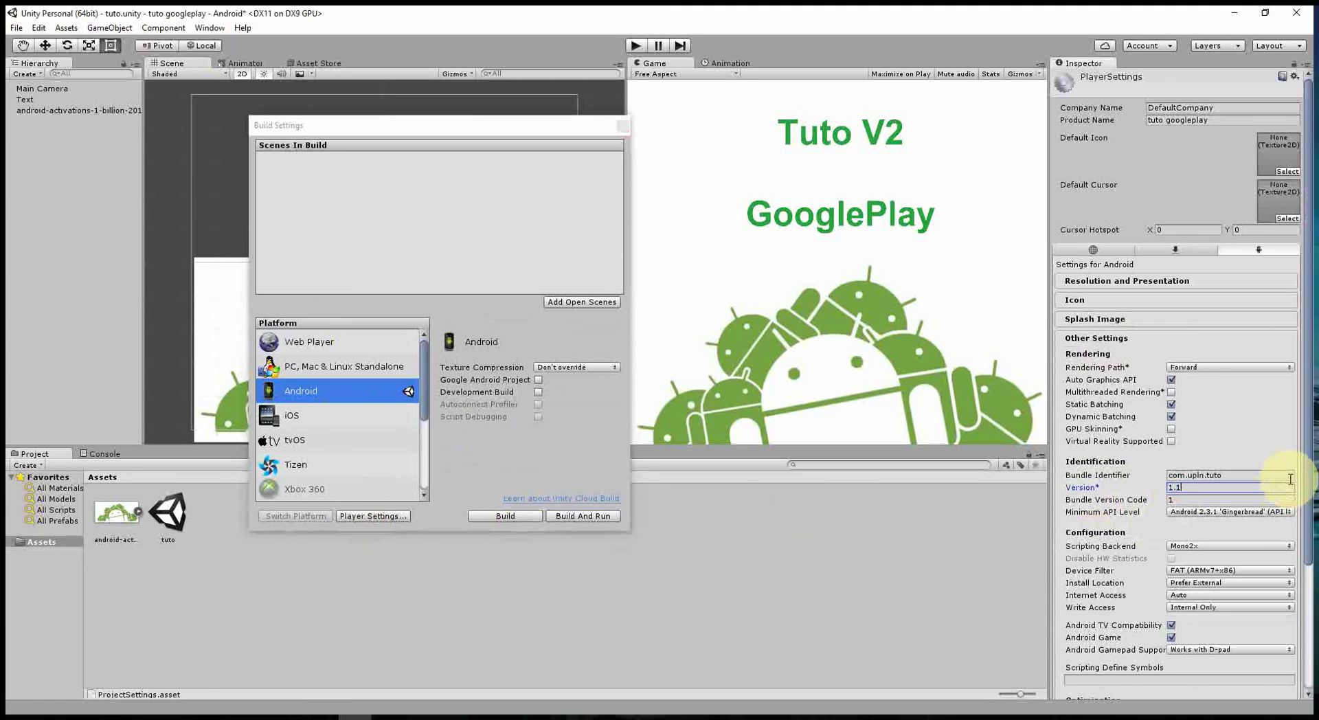
click(1102, 504)
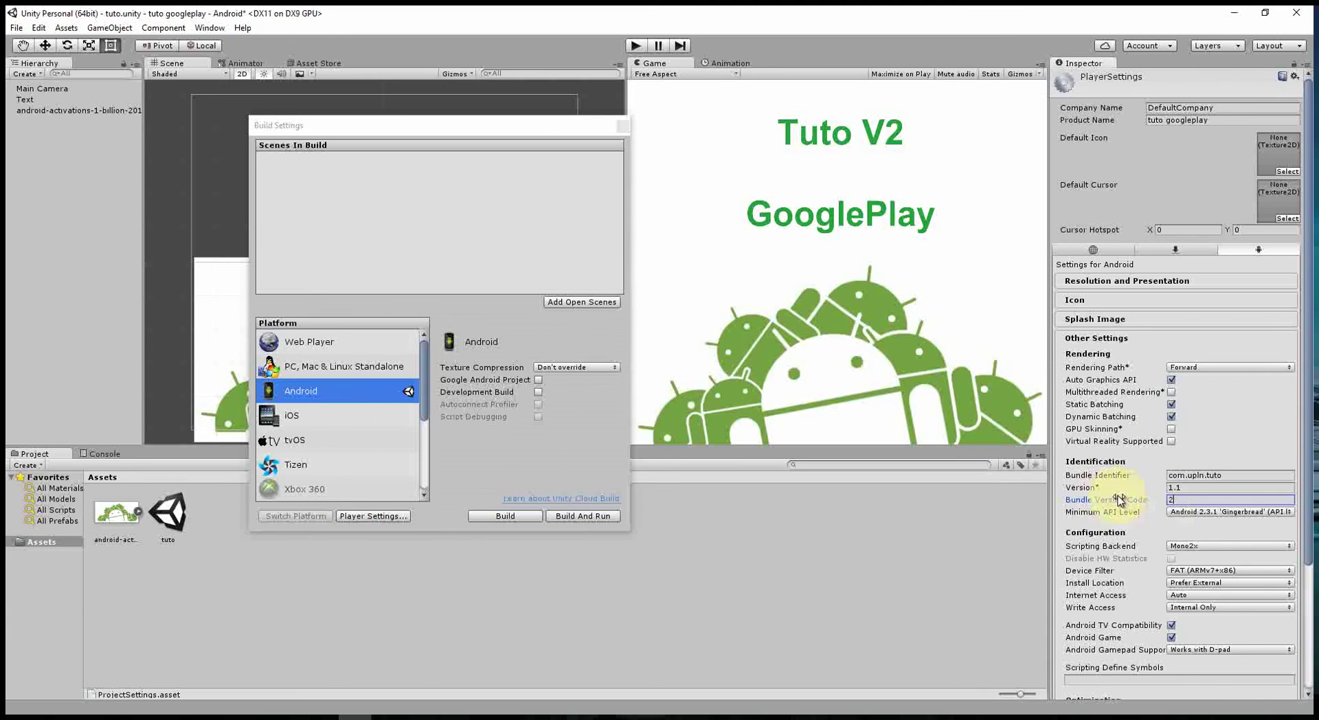
click(1177, 503)
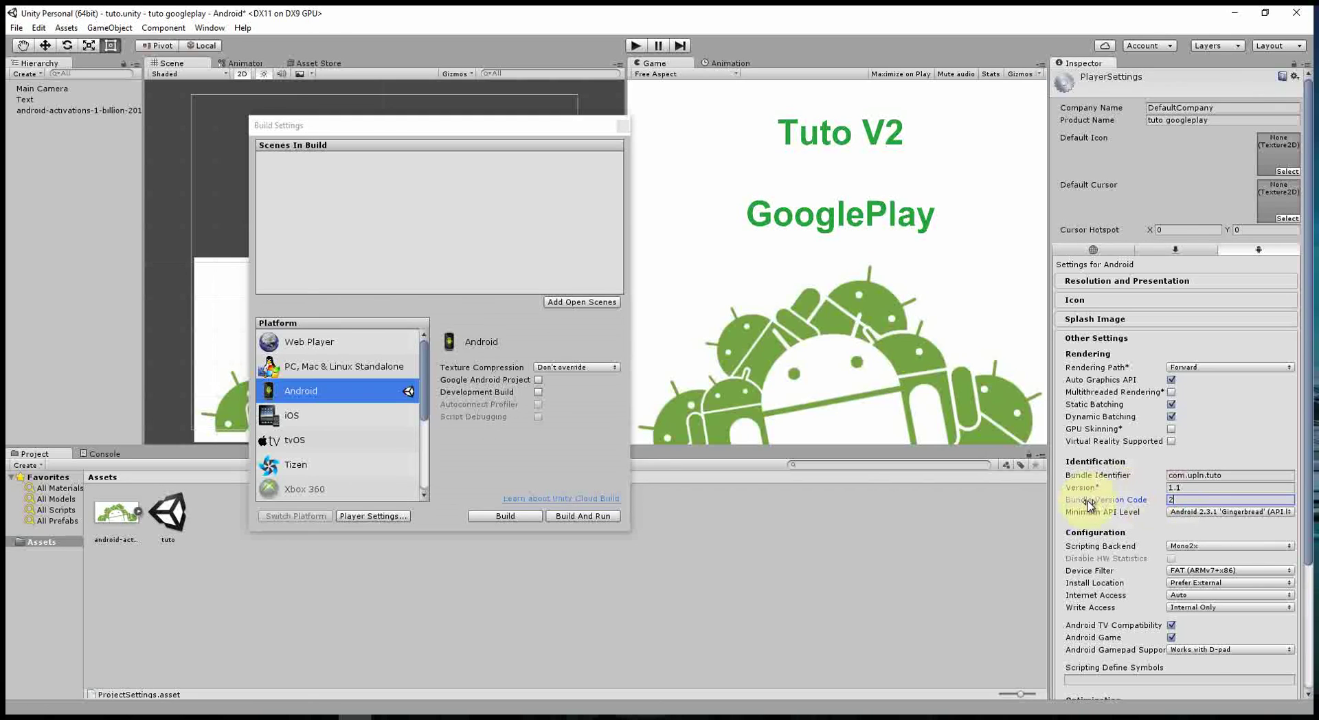
click(724, 608)
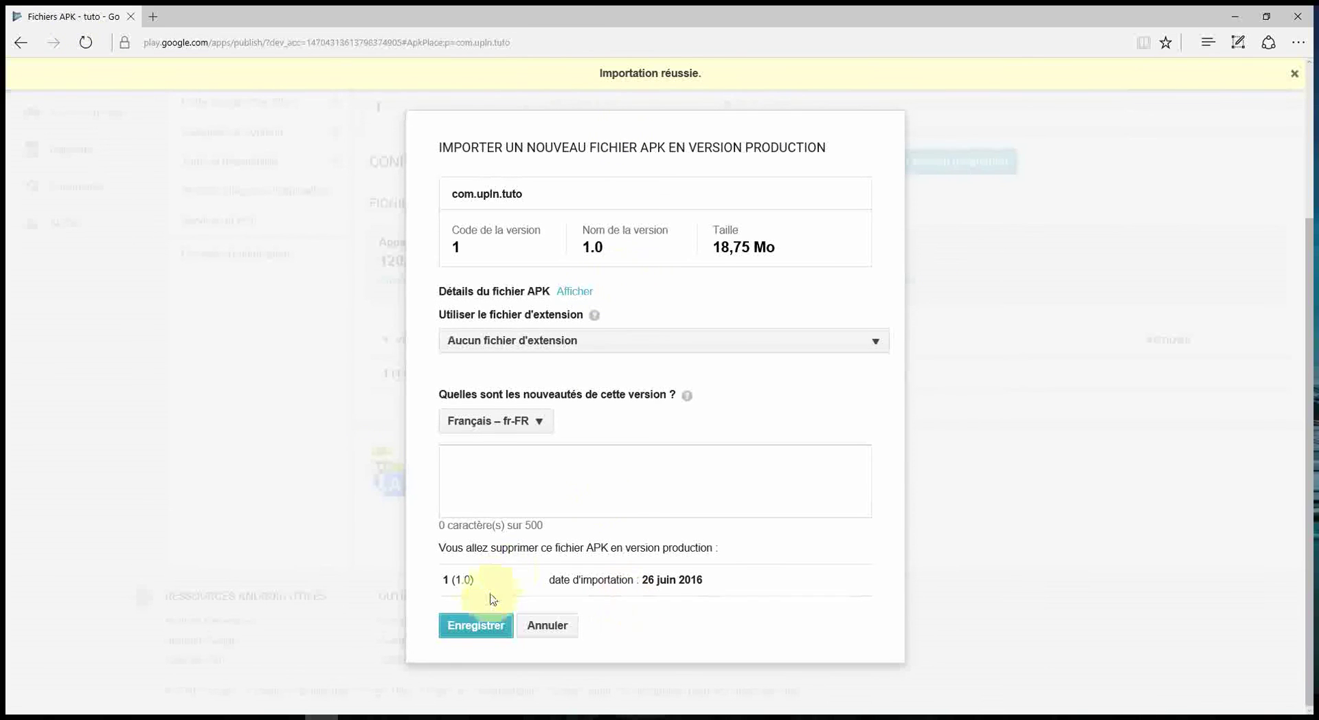
Save the production APK import, switch to advanced mode, and return to All Applications
click(477, 625)
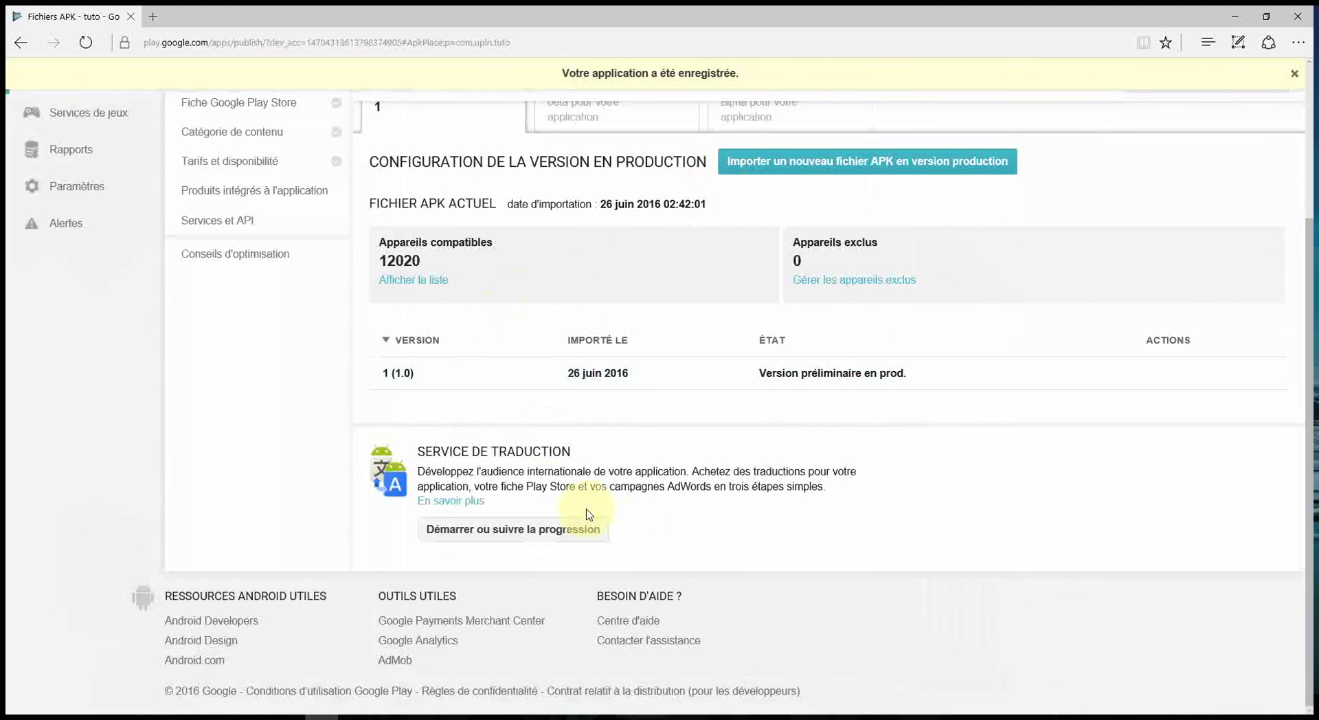
scroll(855, 575, up, 3)
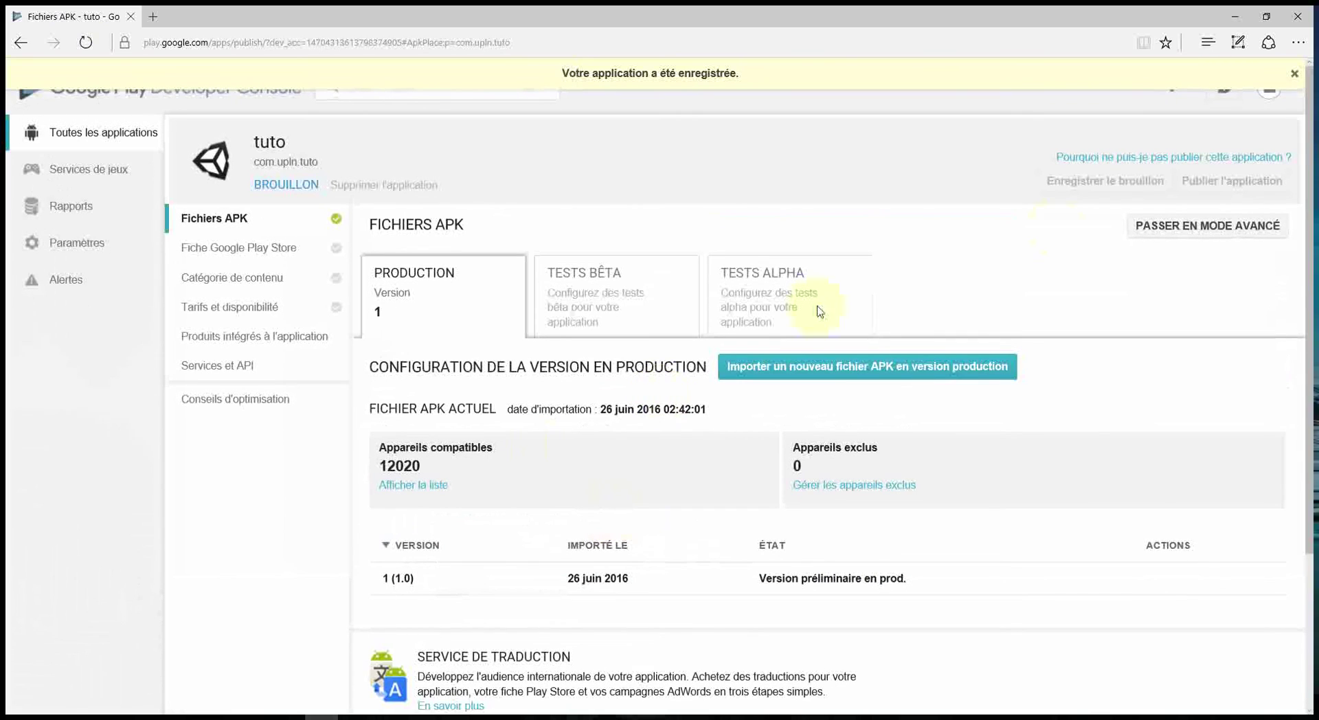
click(1172, 228)
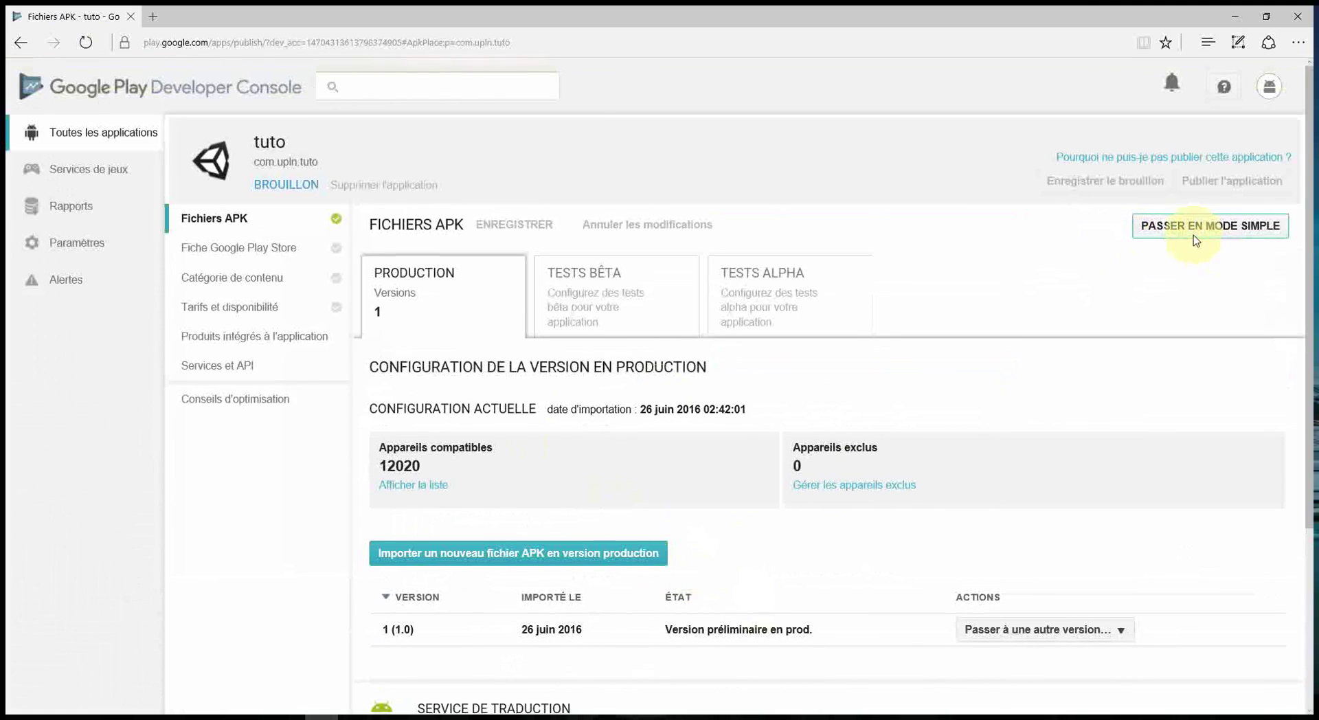
scroll(755, 344, down, 4)
scroll(790, 442, up, 4)
click(84, 127)
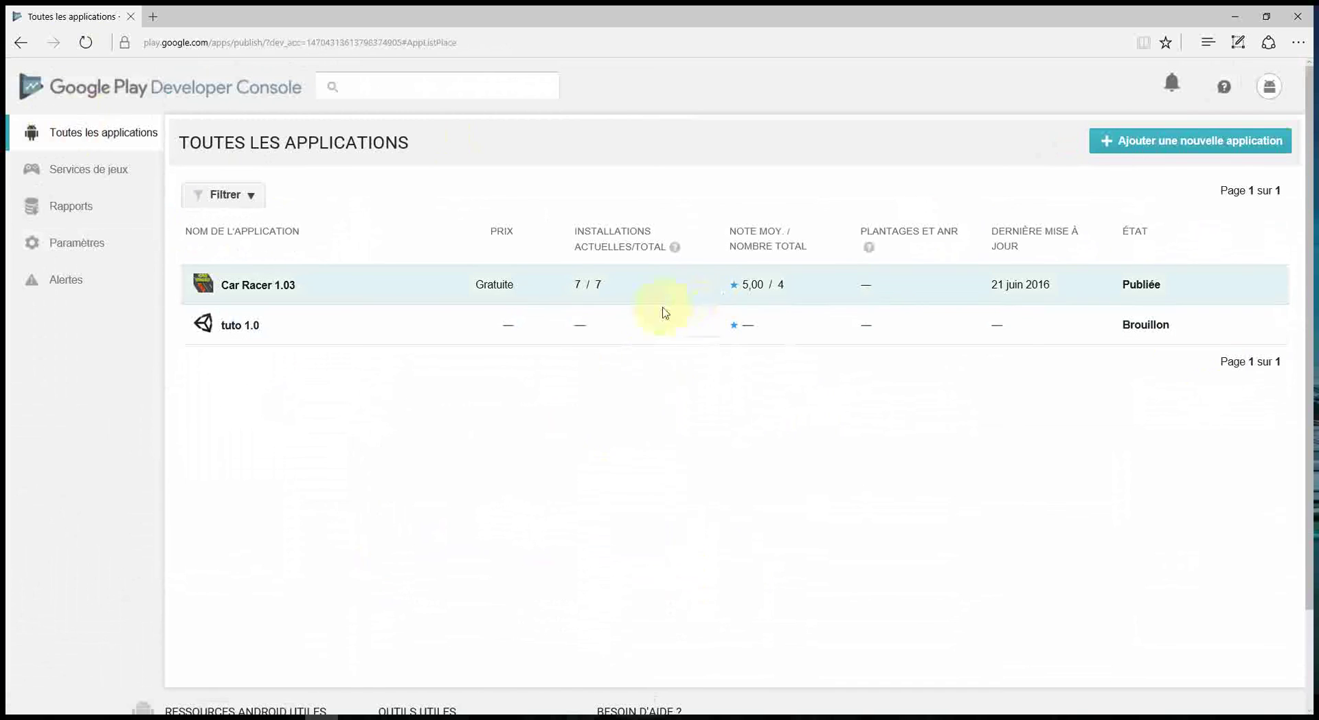
Open Car Racer's APK files: version 3 (1.03) in production, versions 2 and 1 unpublished
click(246, 287)
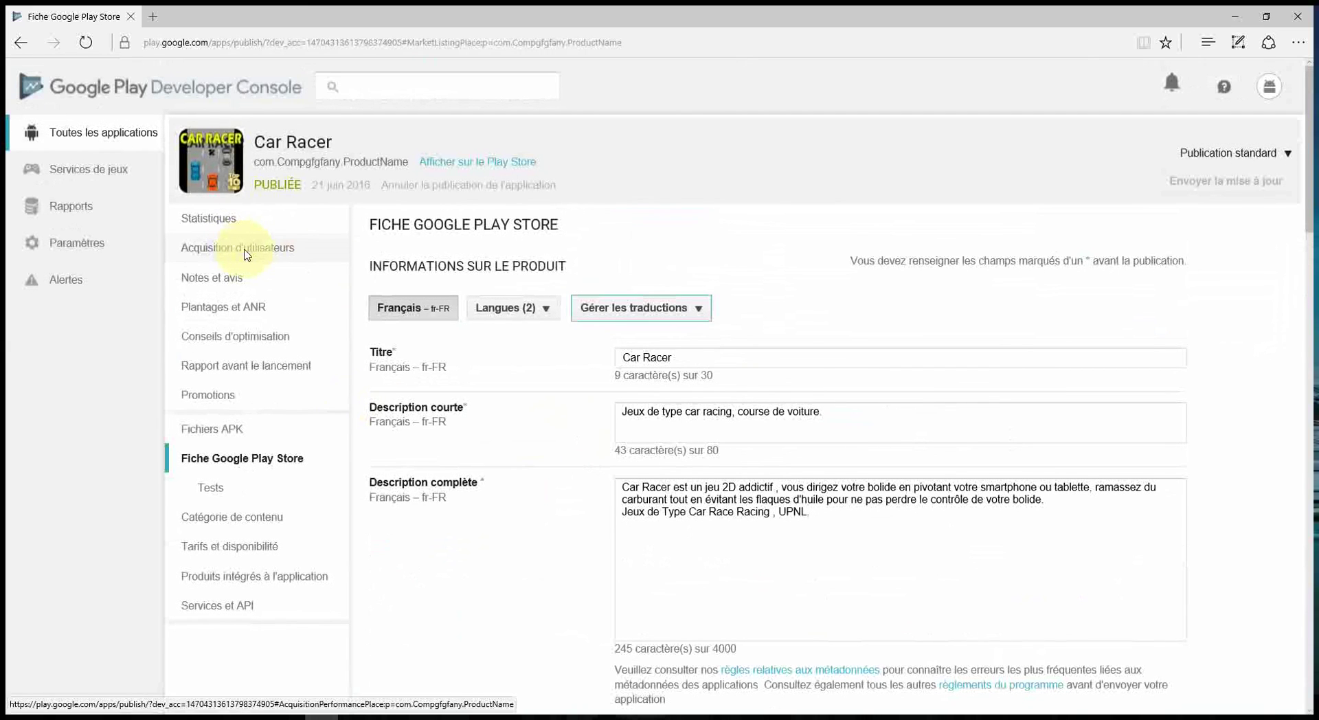
click(234, 429)
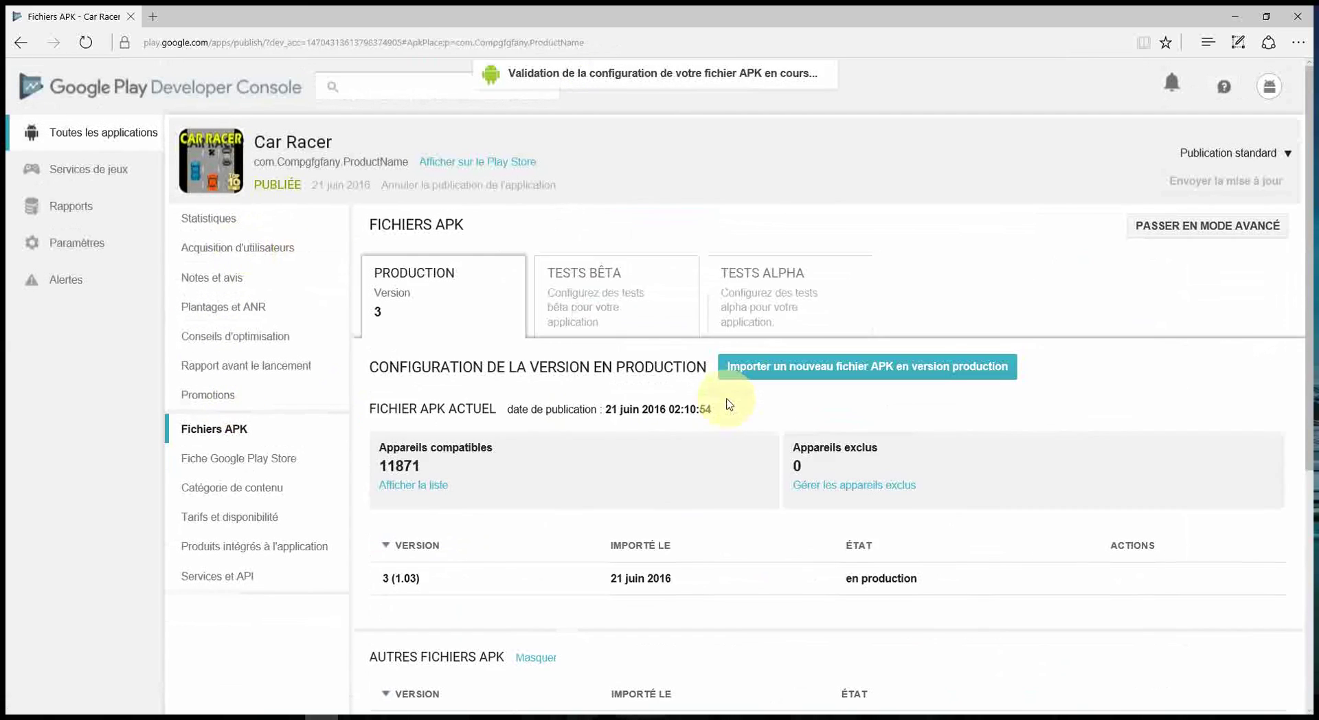
scroll(604, 455, down, 3)
scroll(615, 344, down, 2)
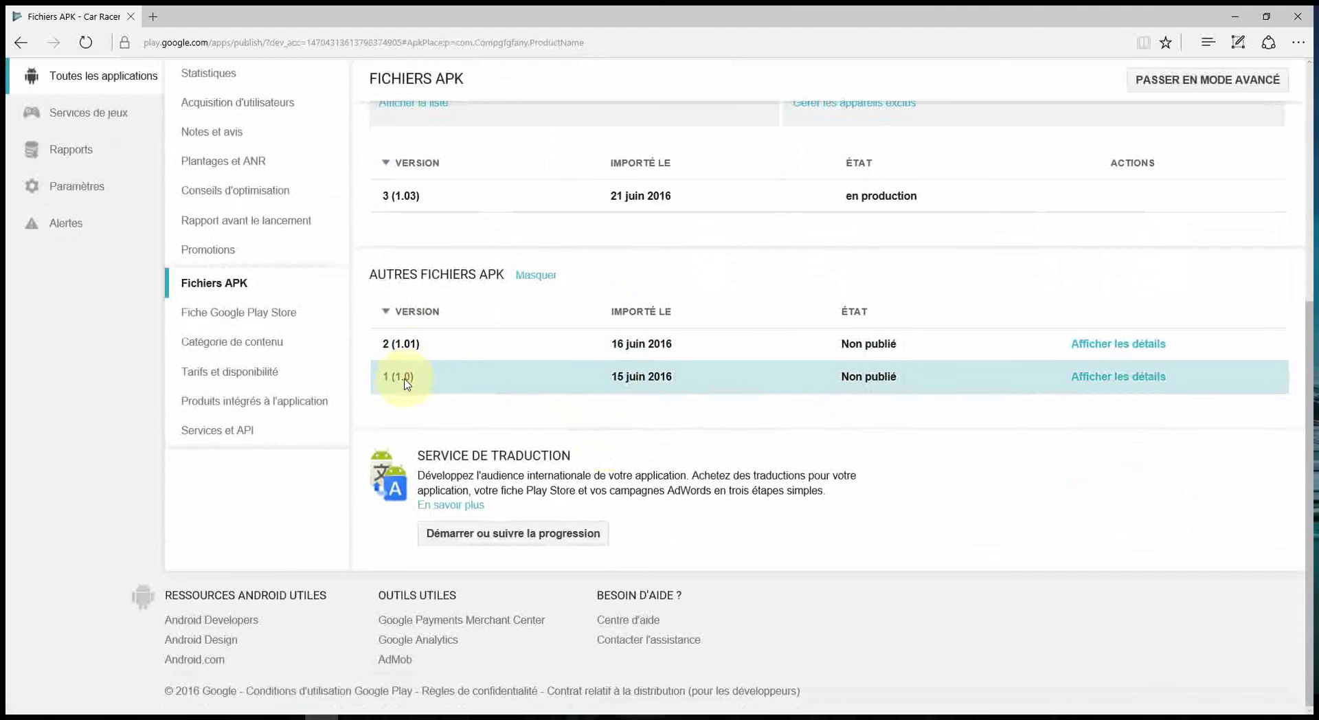
scroll(393, 350, up, 3)
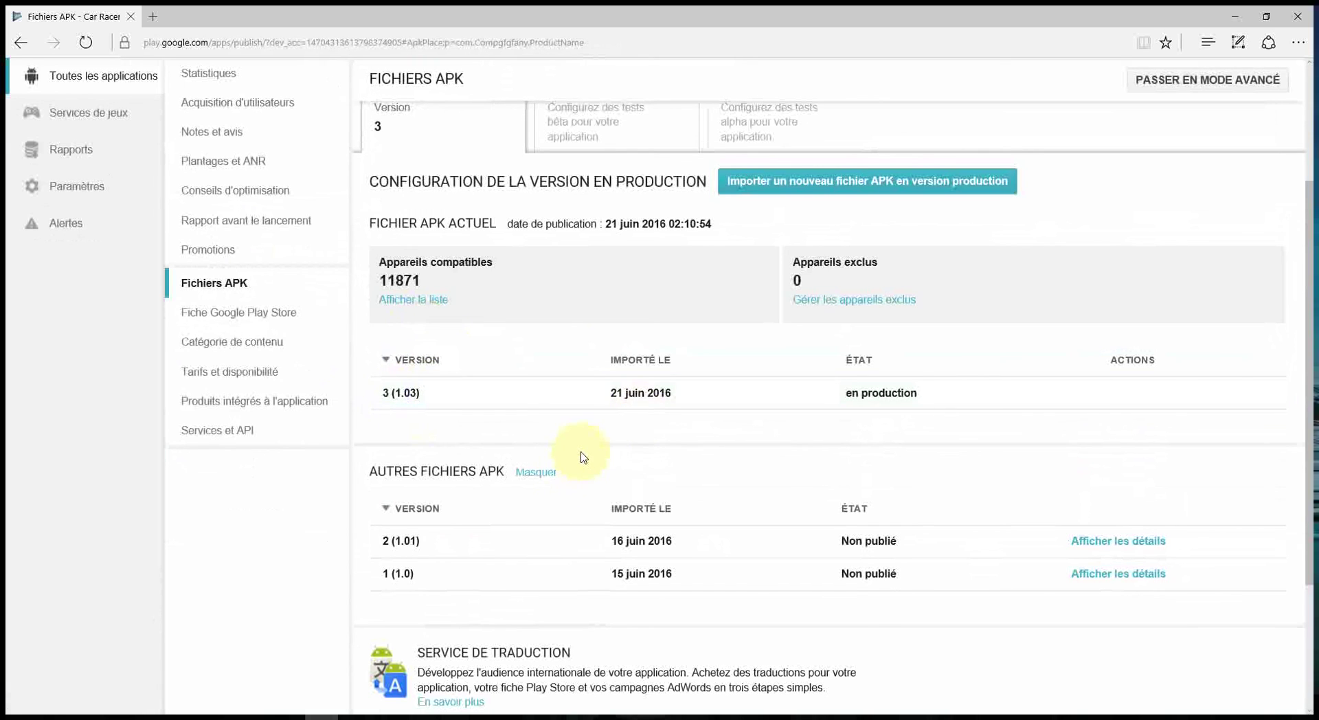
scroll(694, 457, up, 3)
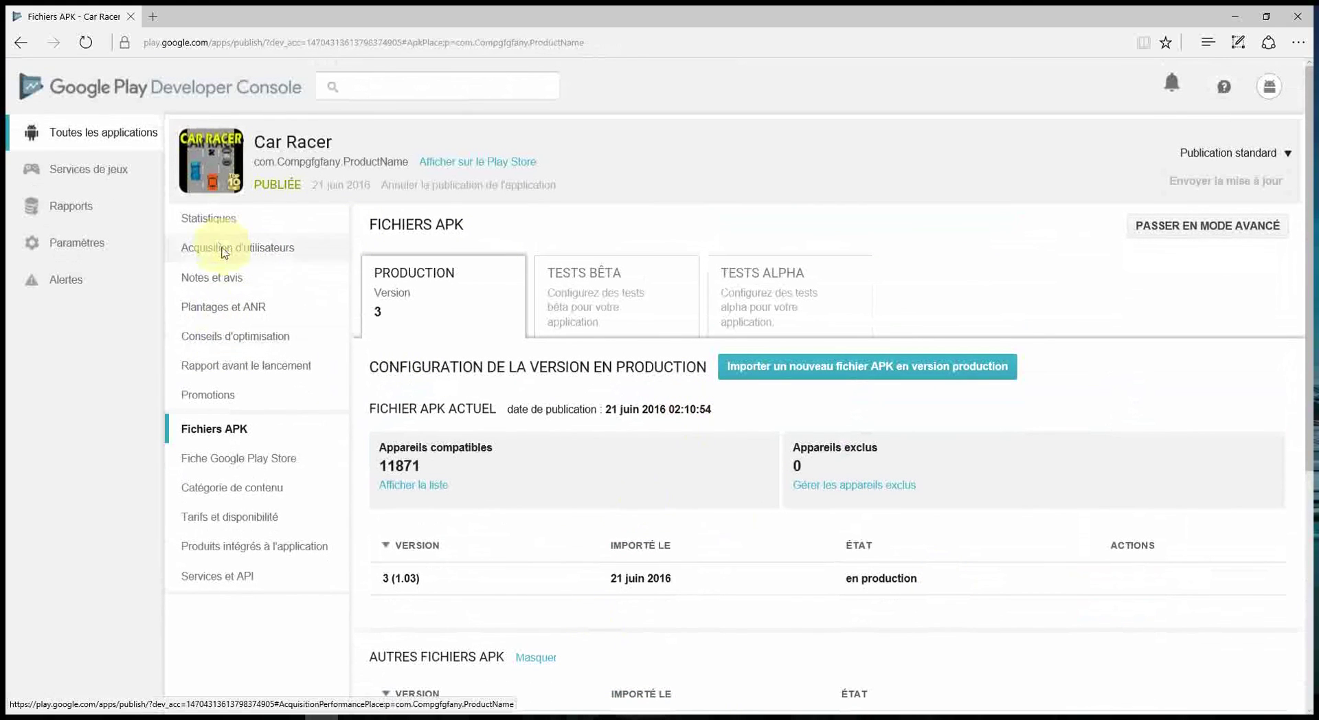
Review Car Racer's install statistics, then open its Crashes and ANR report showing no crashes
click(193, 224)
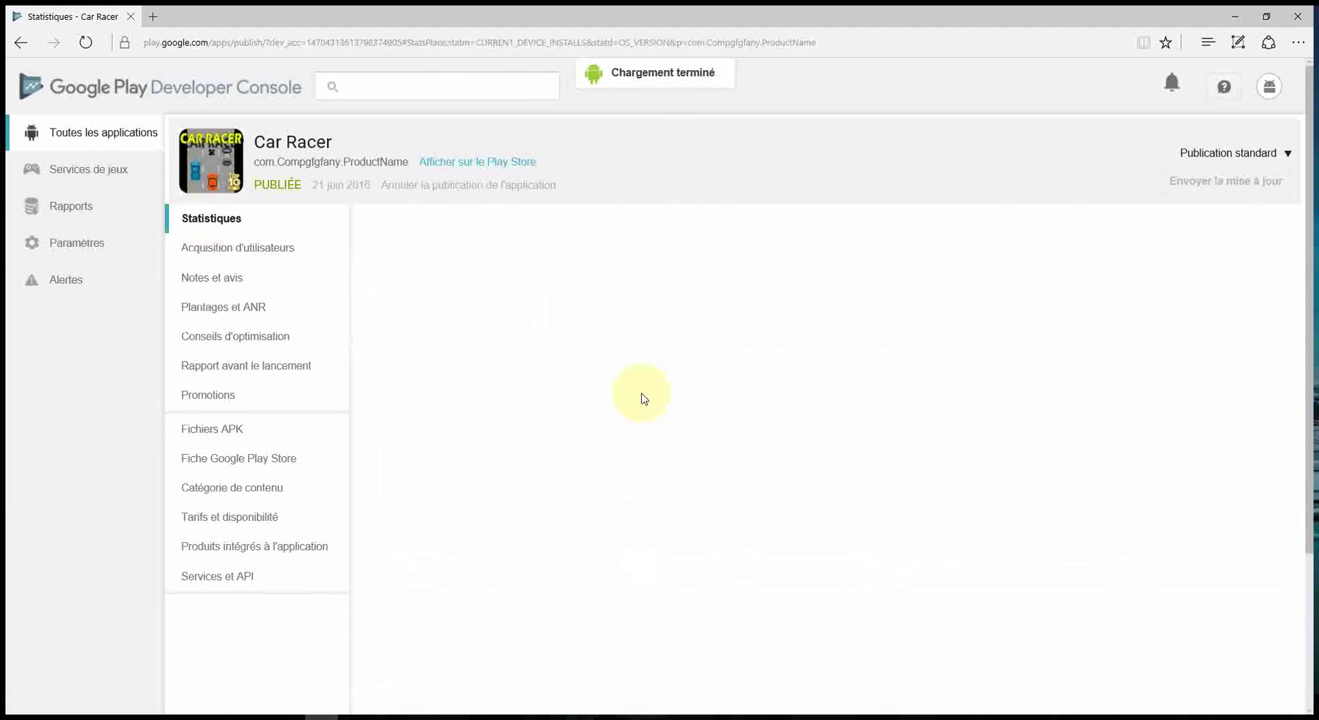
scroll(790, 392, down, 3)
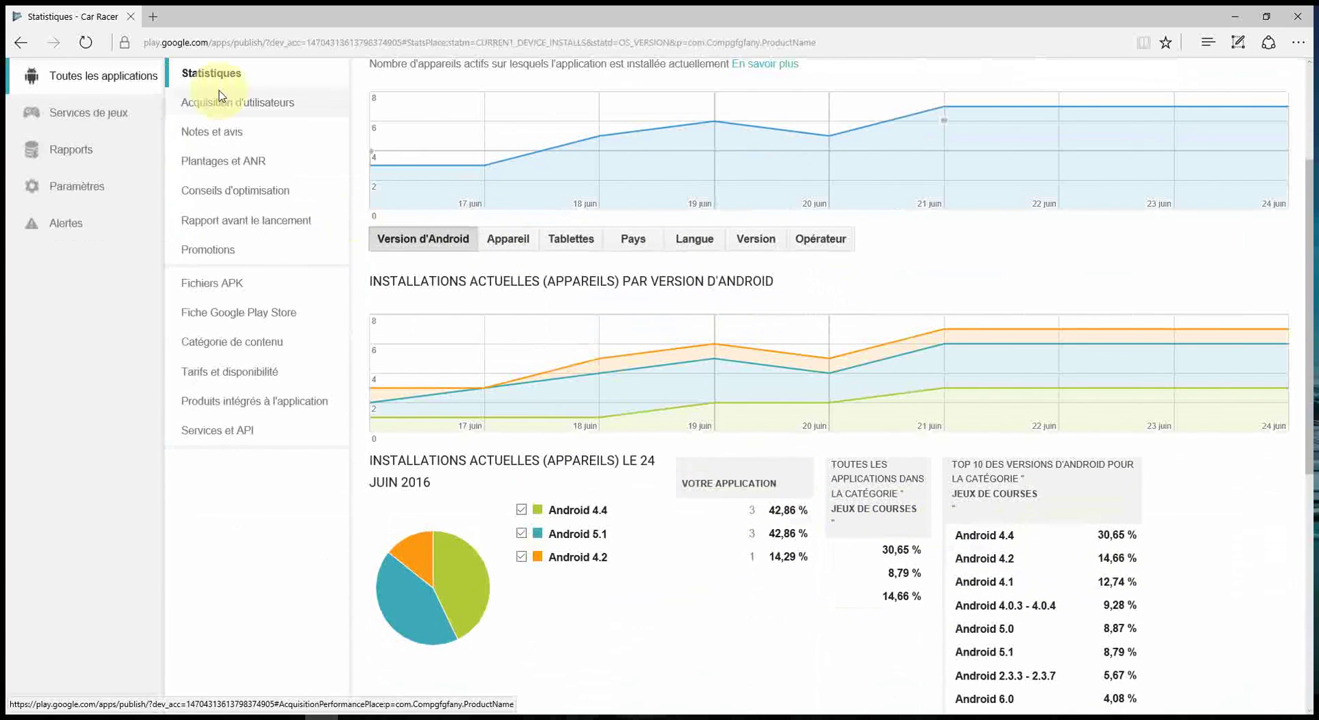
scroll(426, 440, up, 2)
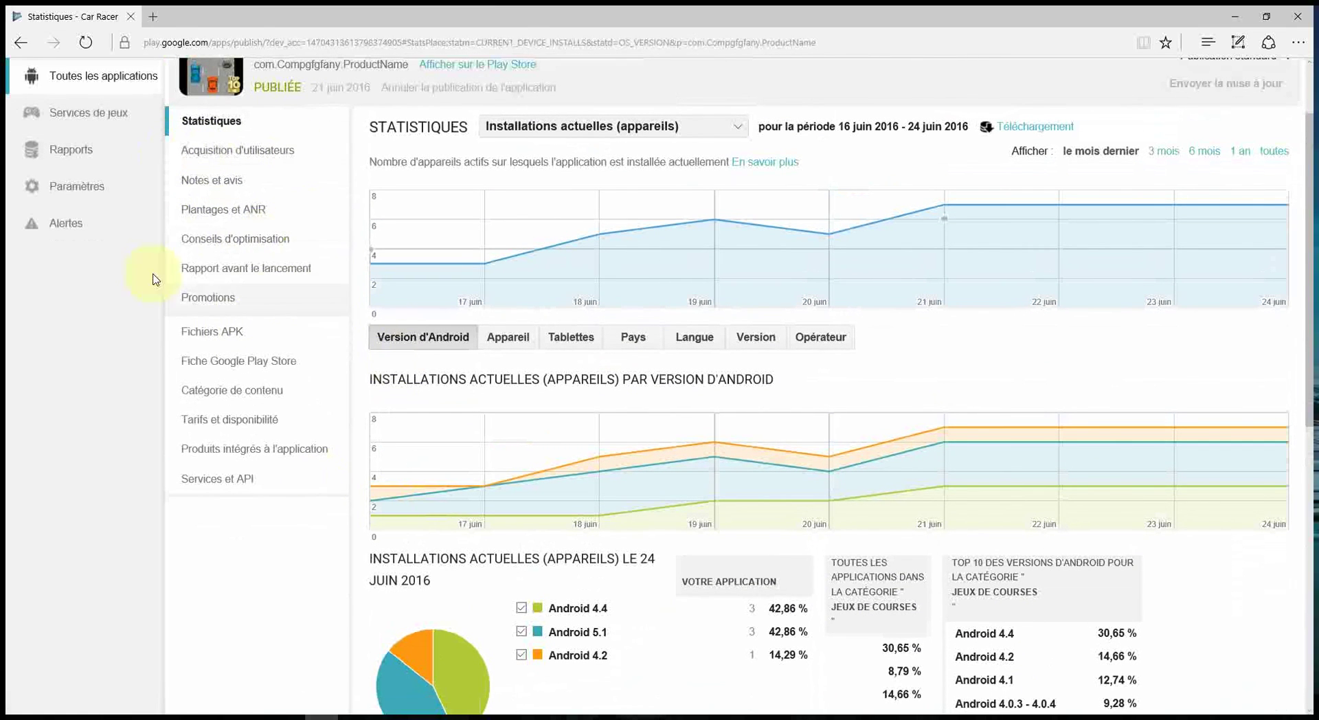
click(228, 217)
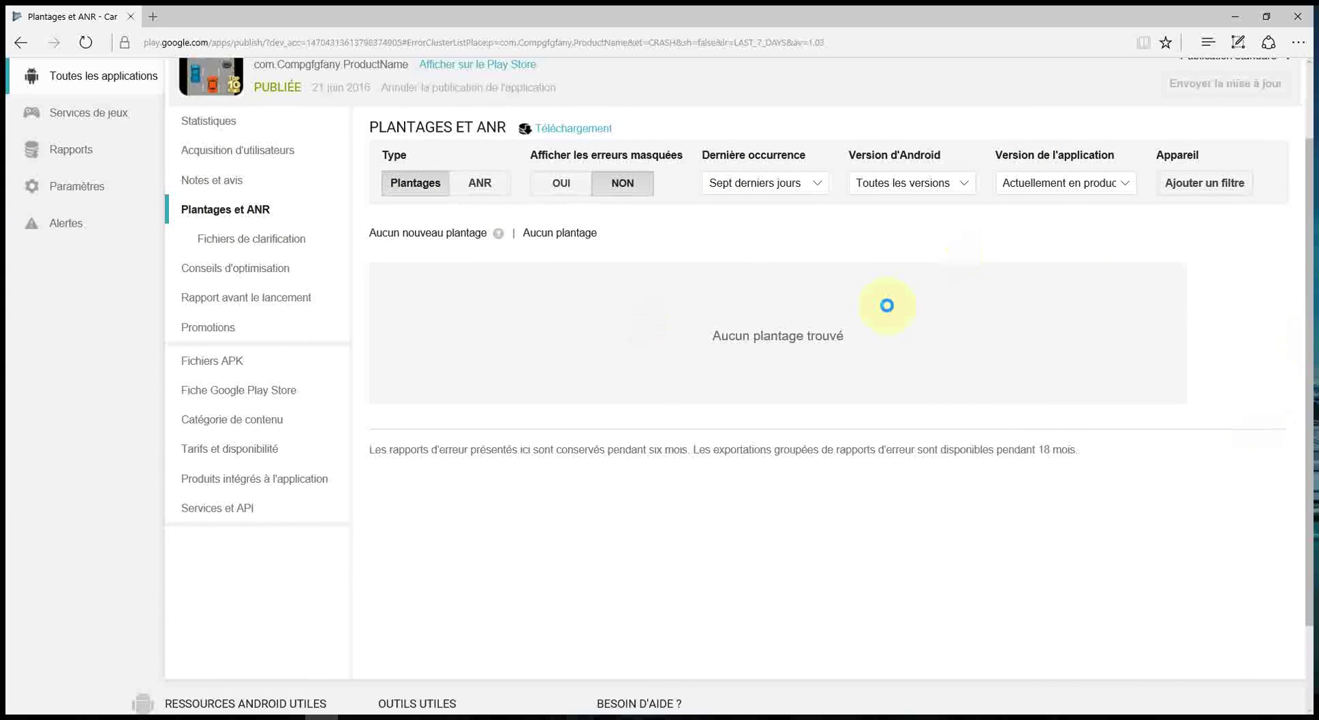
Move the Vysor phone mirror showing Car Racer in Play Store results to screen centre
scroll(852, 308, up, 2)
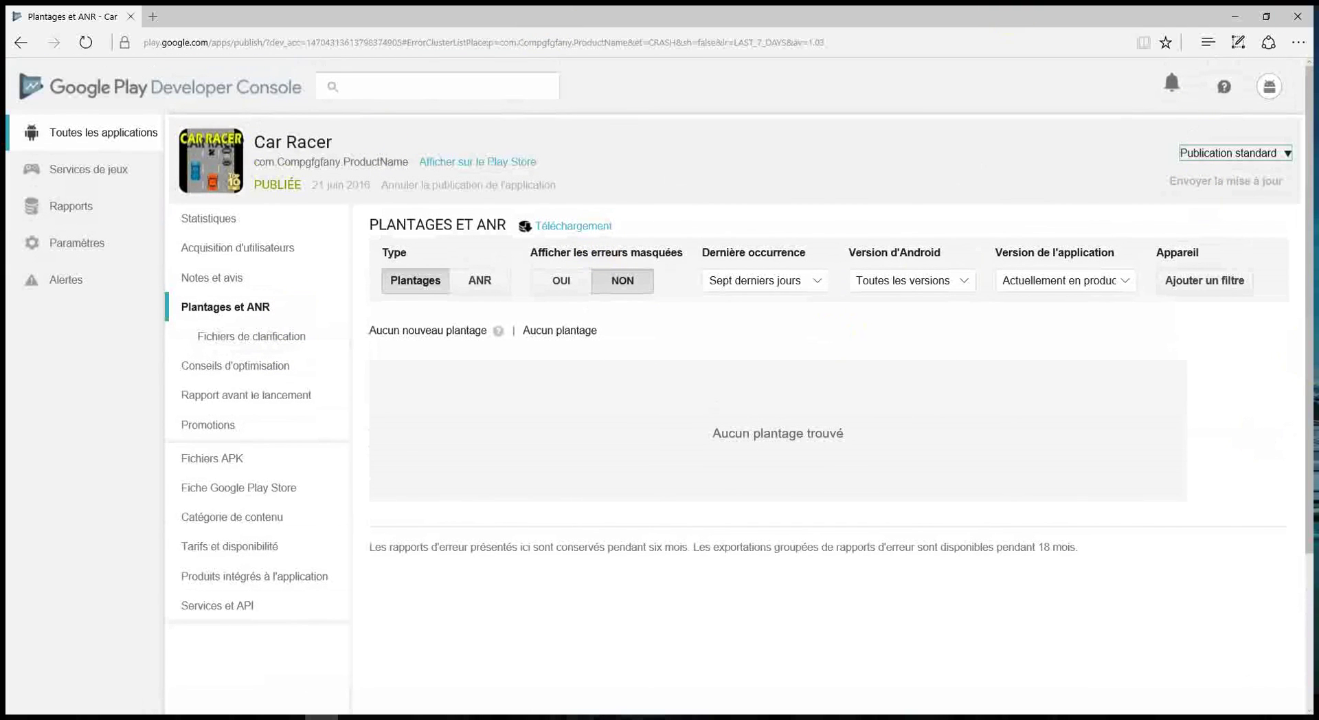
drag(356, 194, 670, 117)
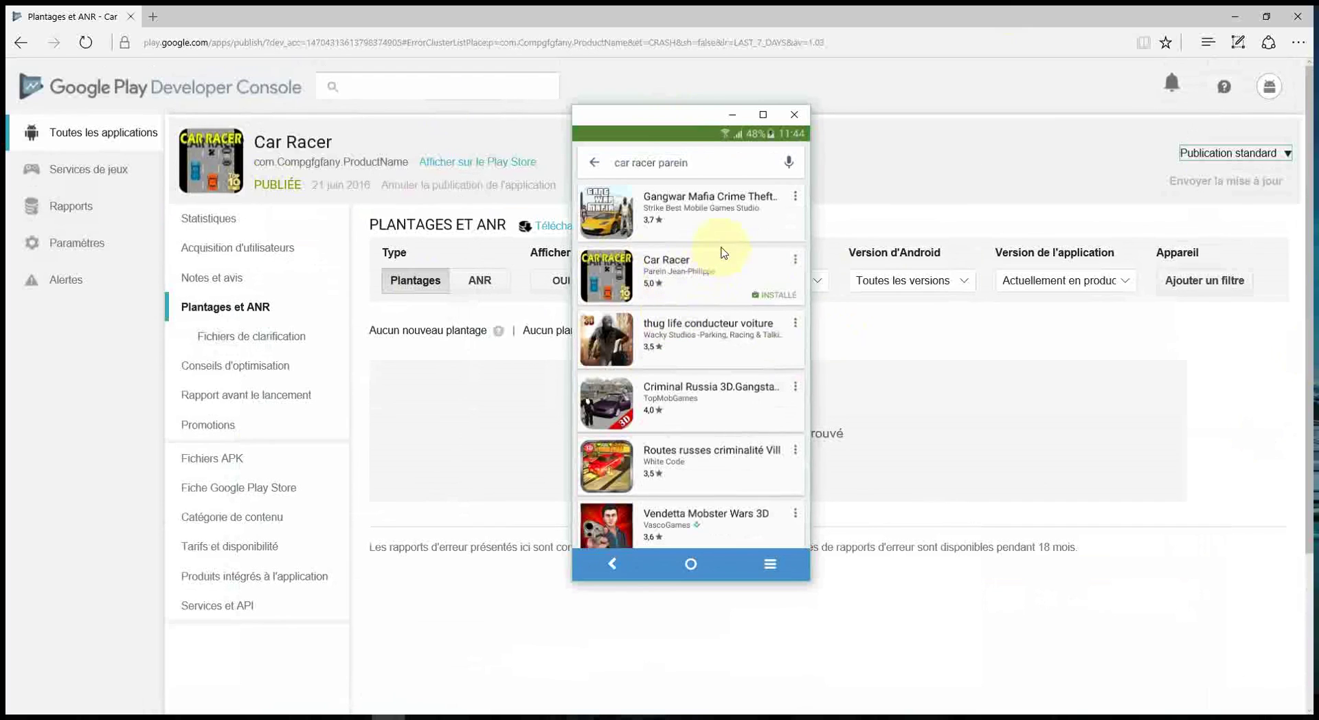
Open Car Racer's Play Store page and scroll through its 5.0 rating, new features and reviews
click(708, 275)
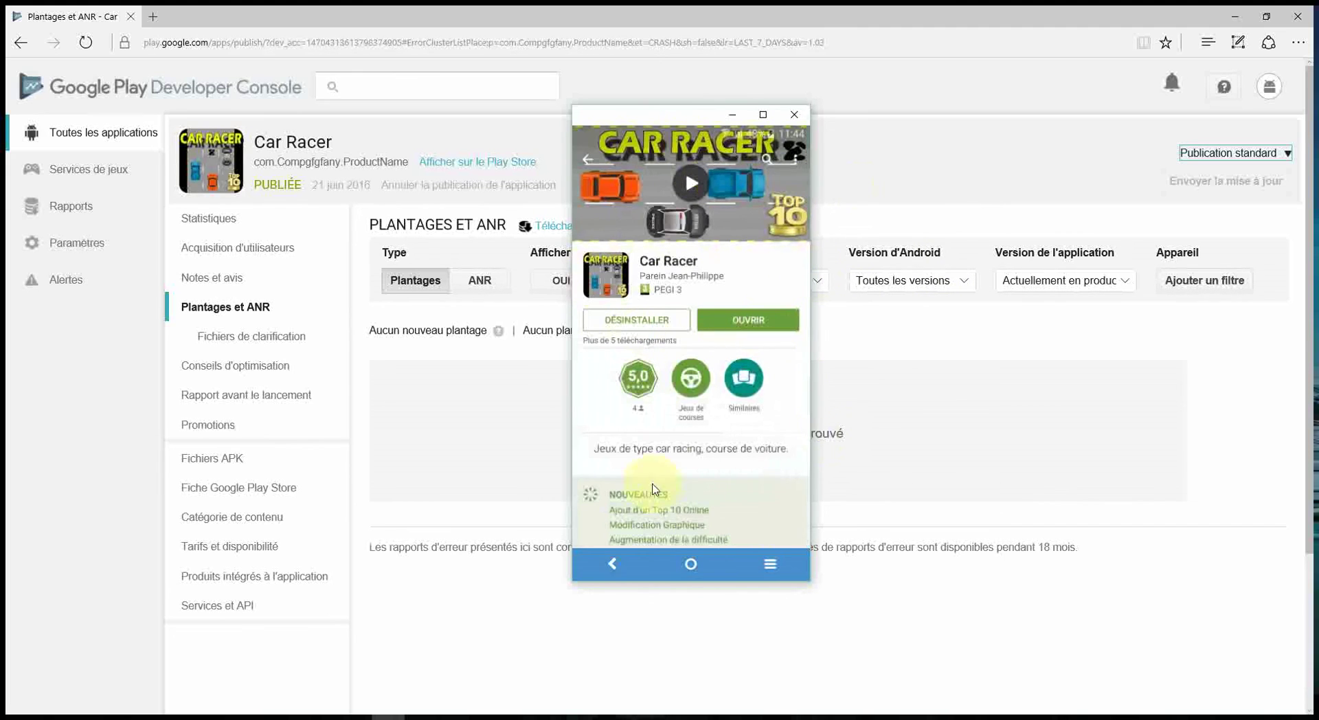
scroll(728, 515, down, 3)
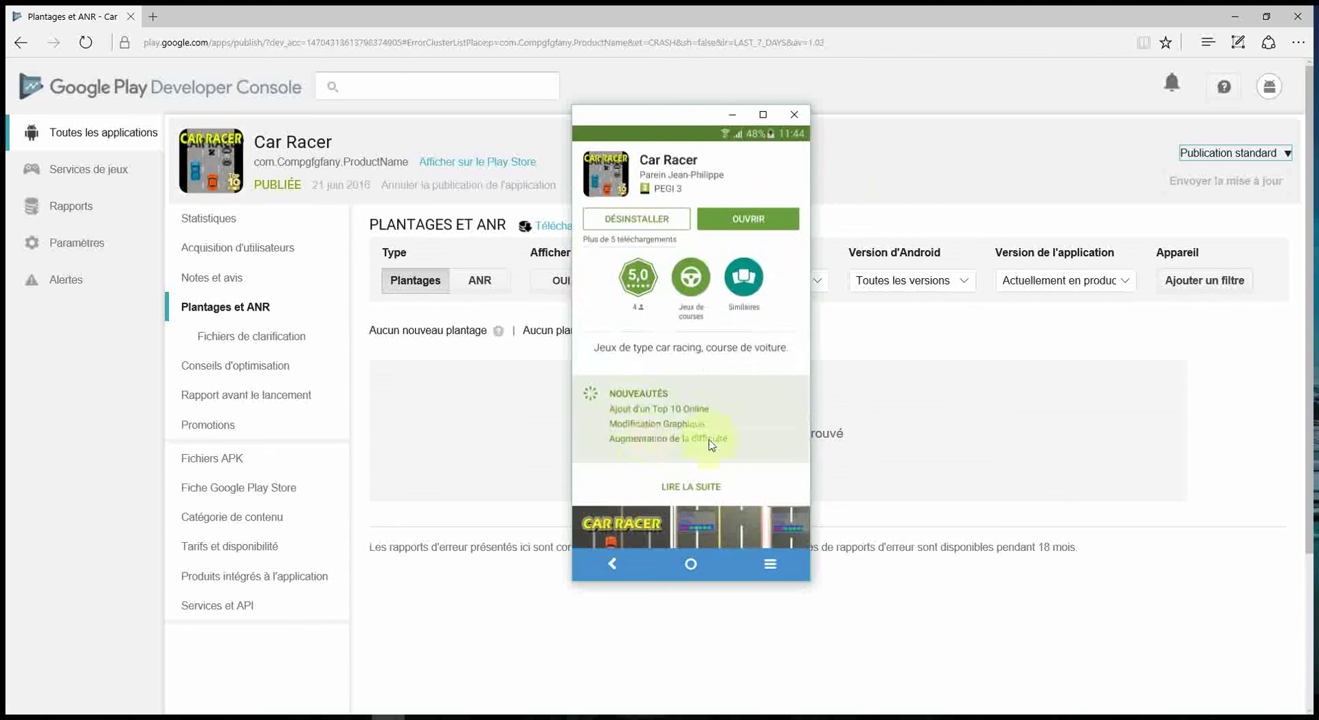
scroll(711, 447, down, 5)
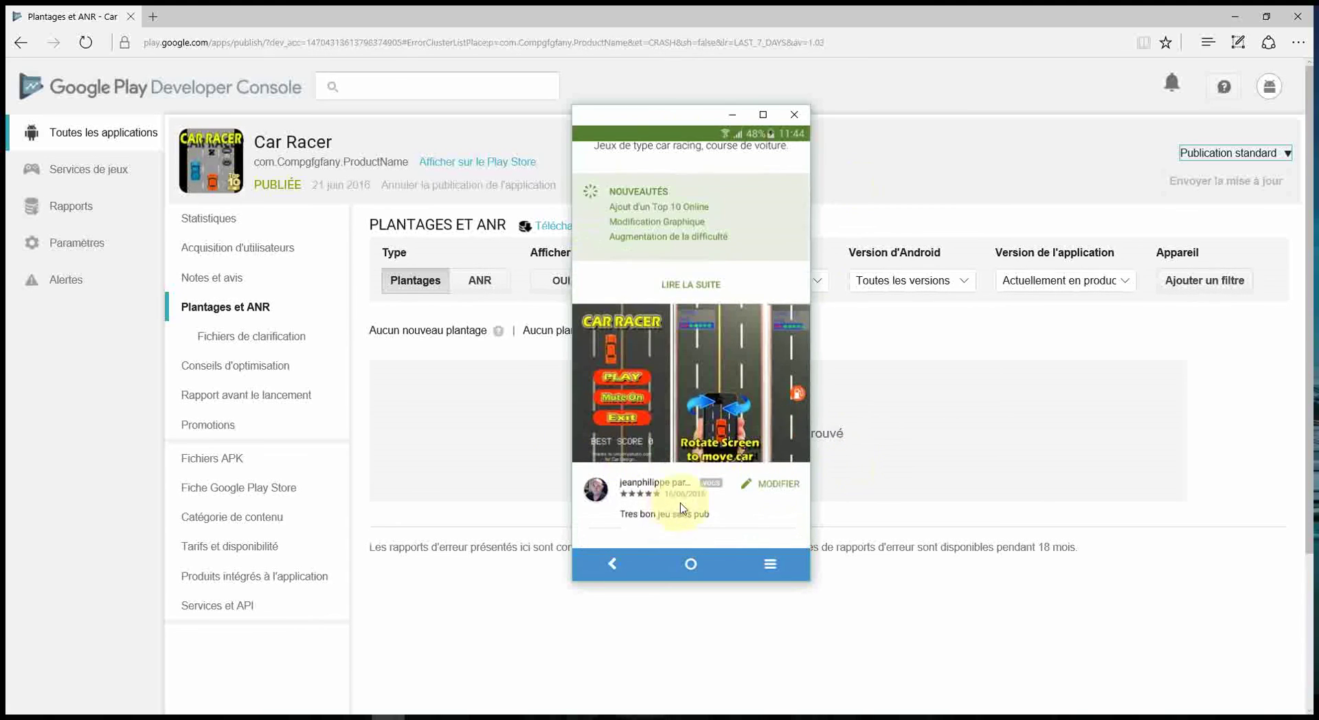
scroll(753, 502, down, 5)
scroll(688, 432, down, 4)
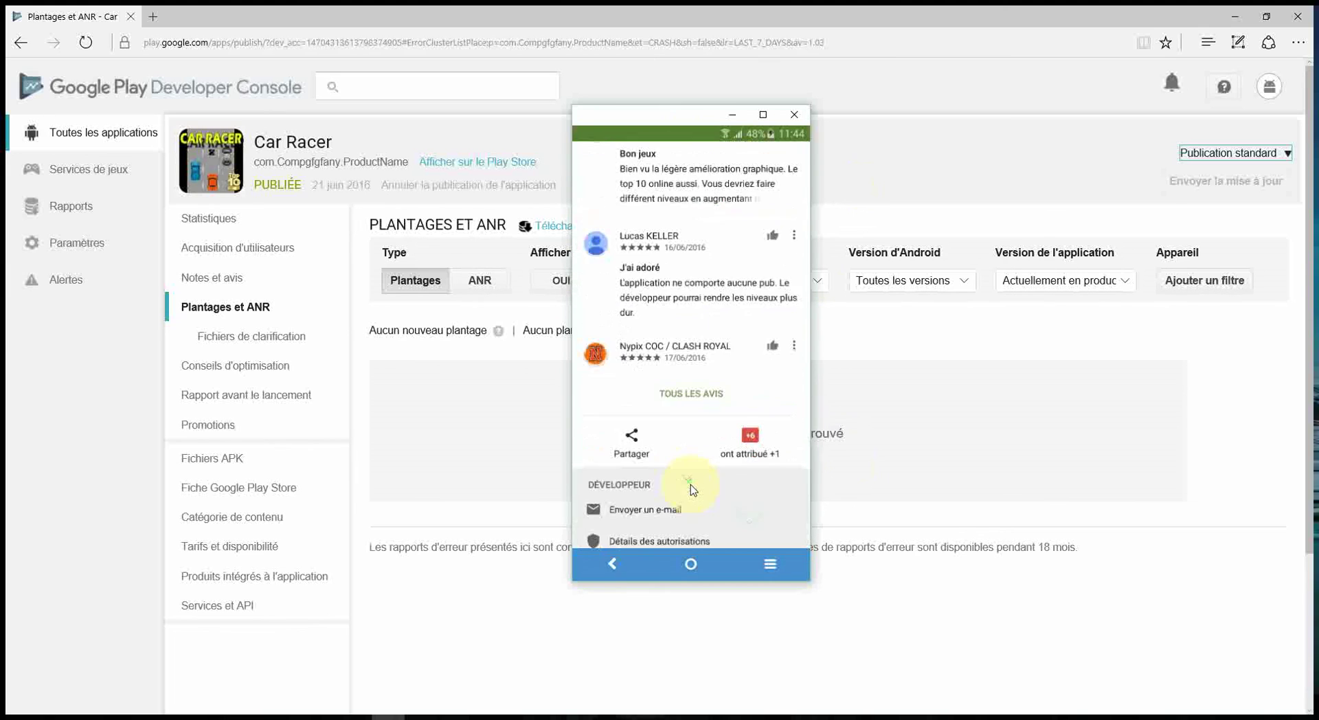
scroll(692, 488, up, 10)
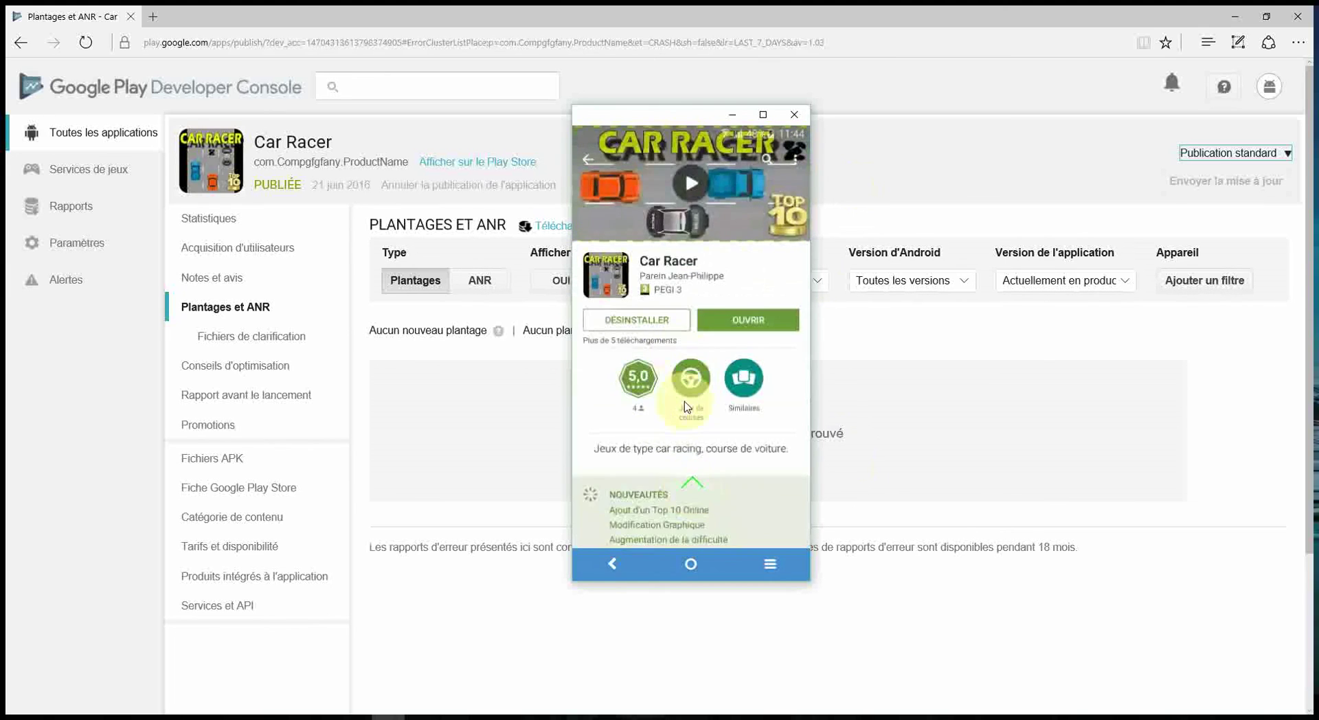
scroll(687, 407, down, 5)
scroll(691, 433, down, 3)
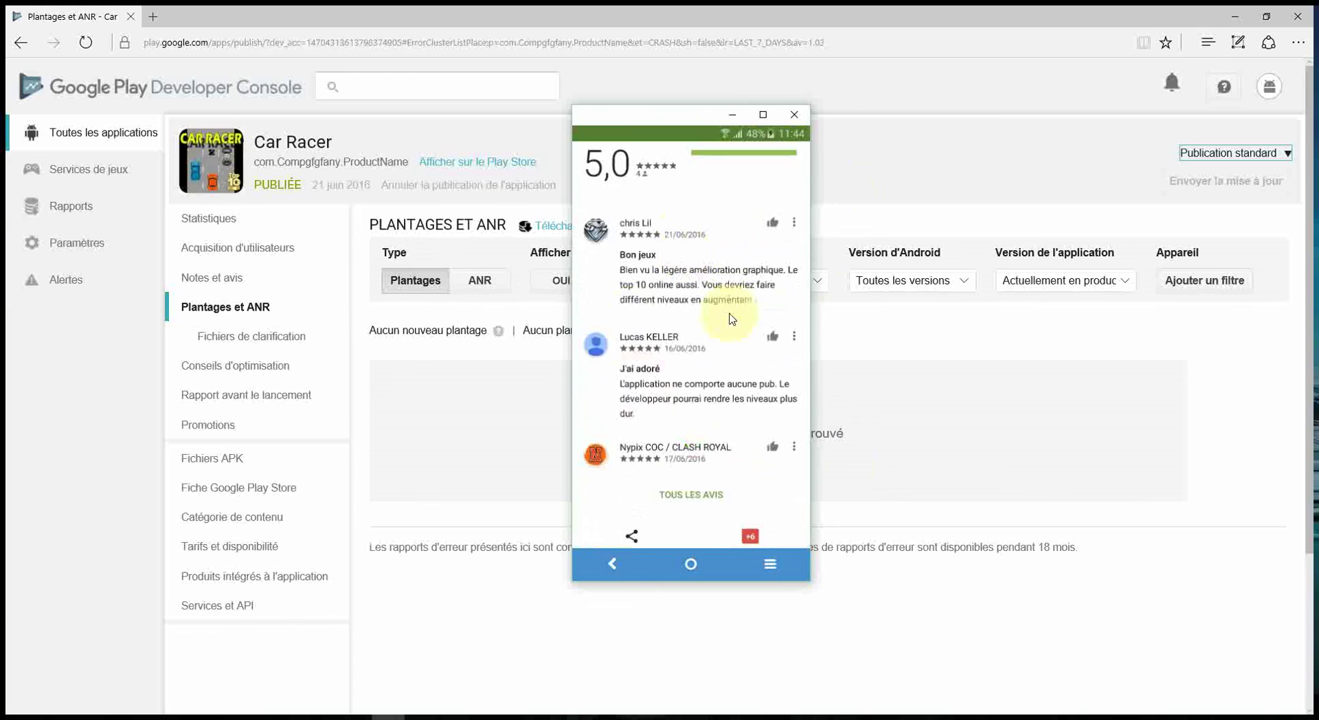
scroll(731, 320, down, 3)
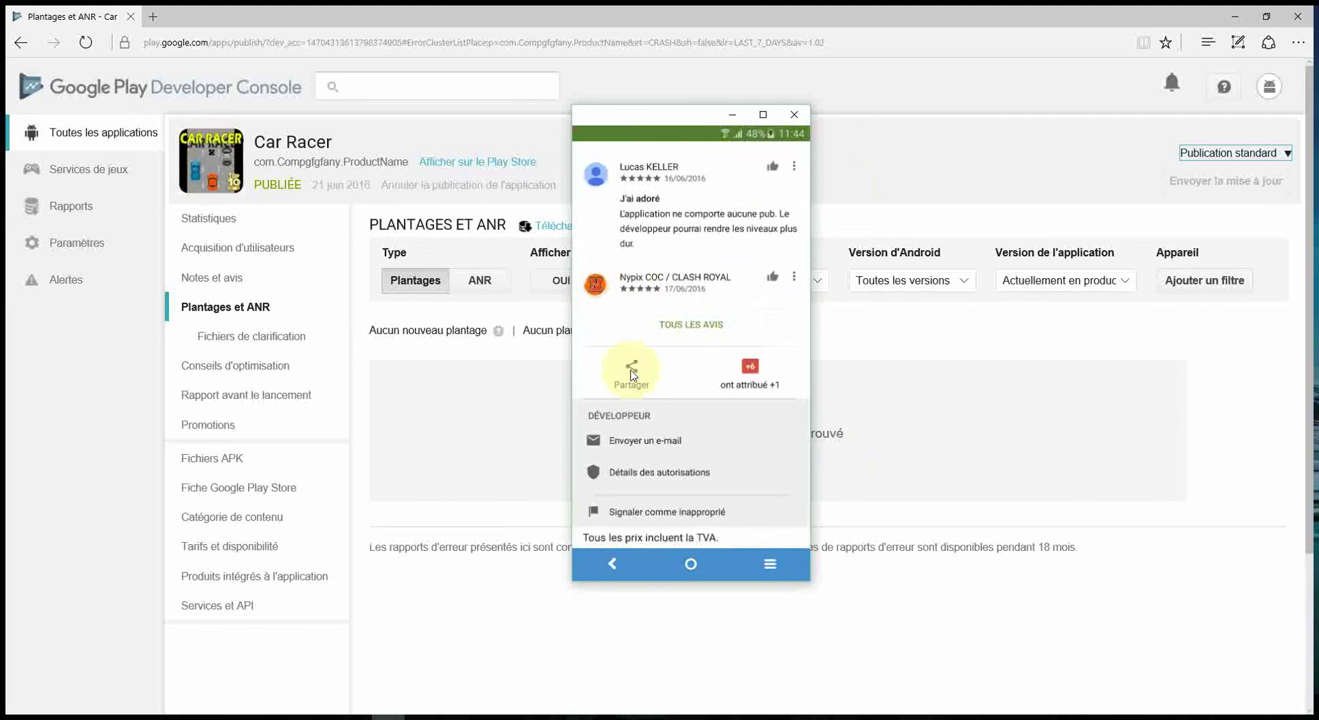
scroll(646, 385, up, 3)
scroll(686, 421, up, 3)
scroll(686, 421, up, 2)
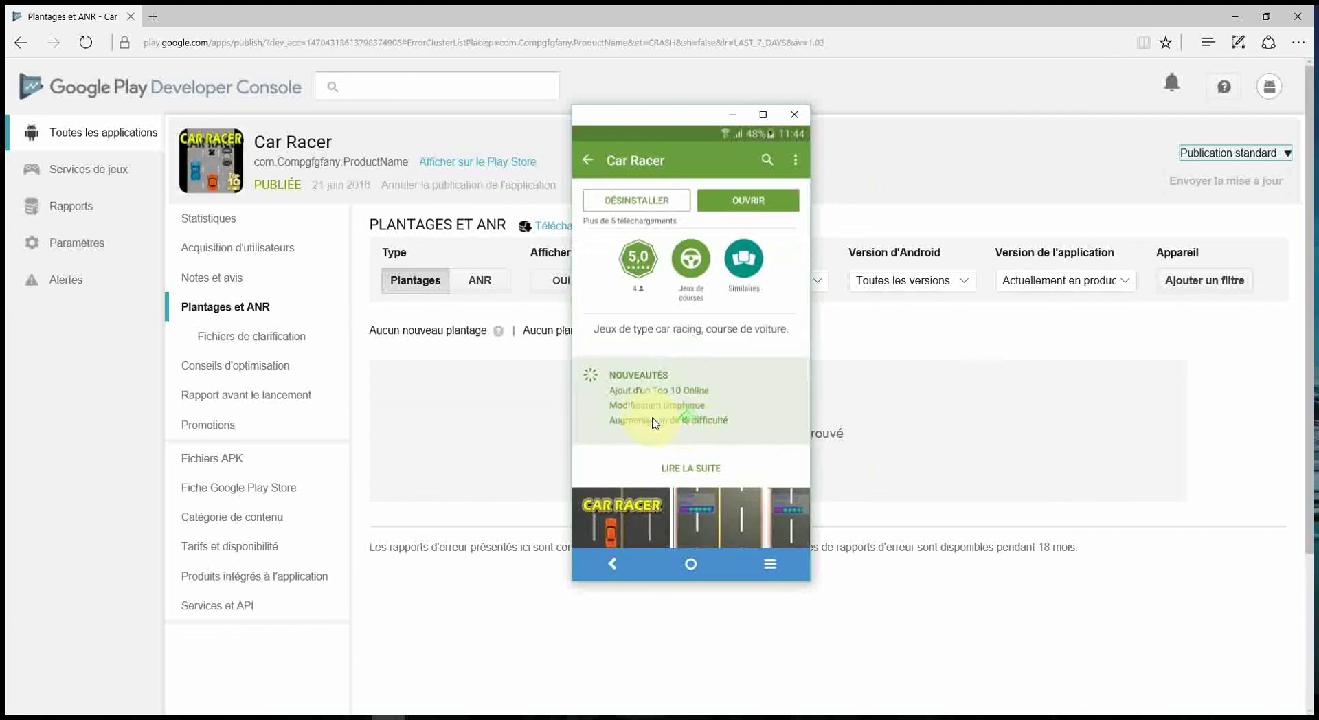
scroll(790, 543, up, 2)
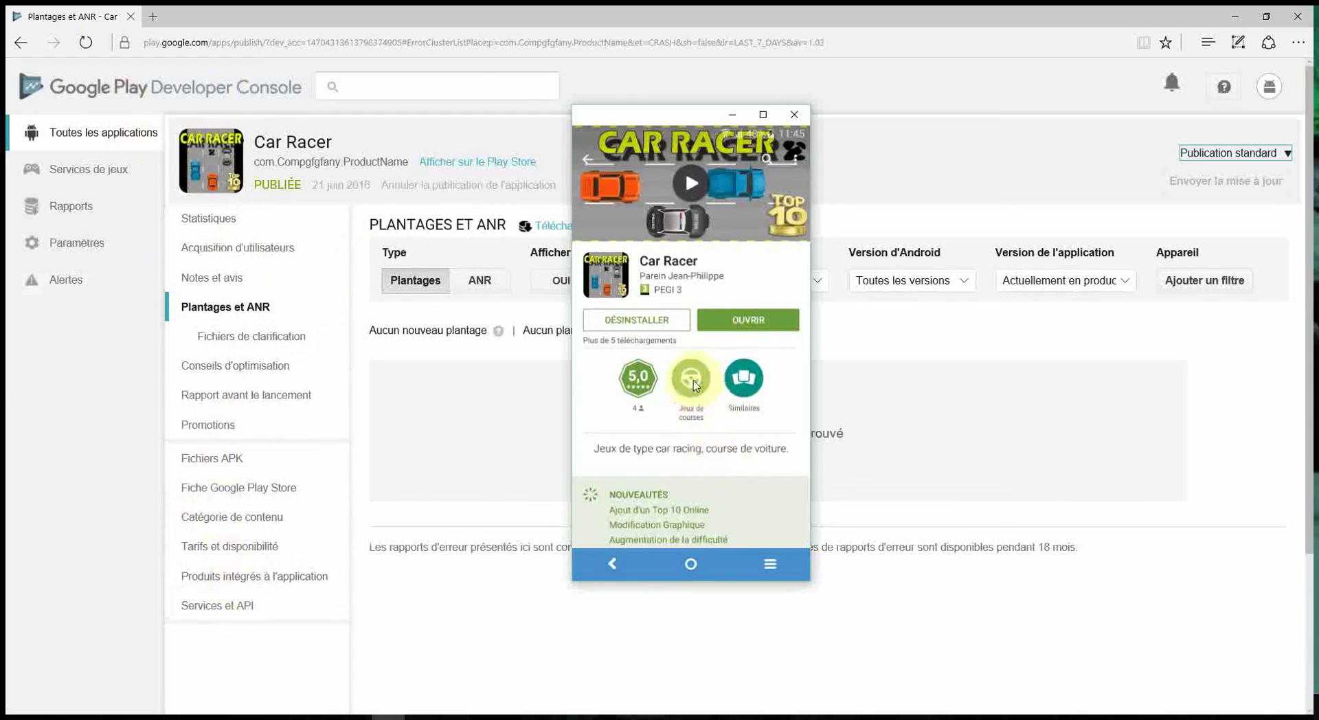
Launch Car Racer on the phone mirror, play a race reaching best score 182, then exit
click(744, 323)
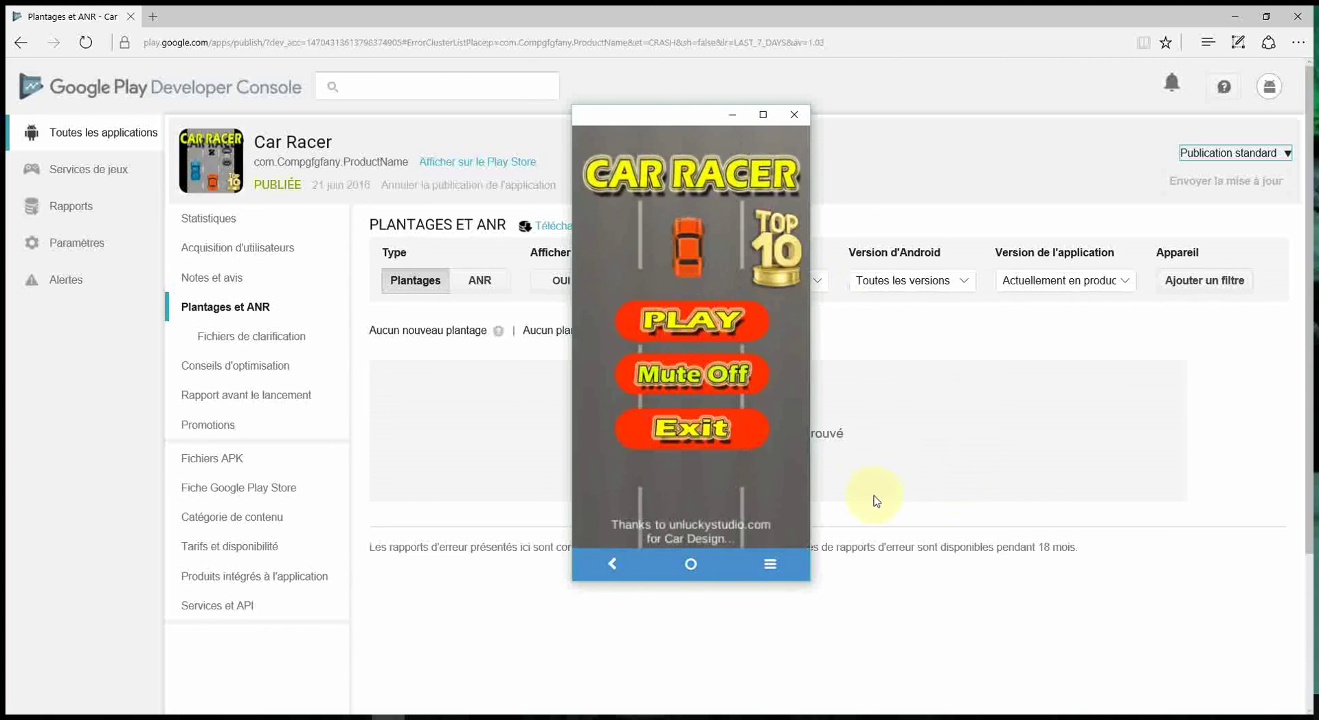
click(727, 329)
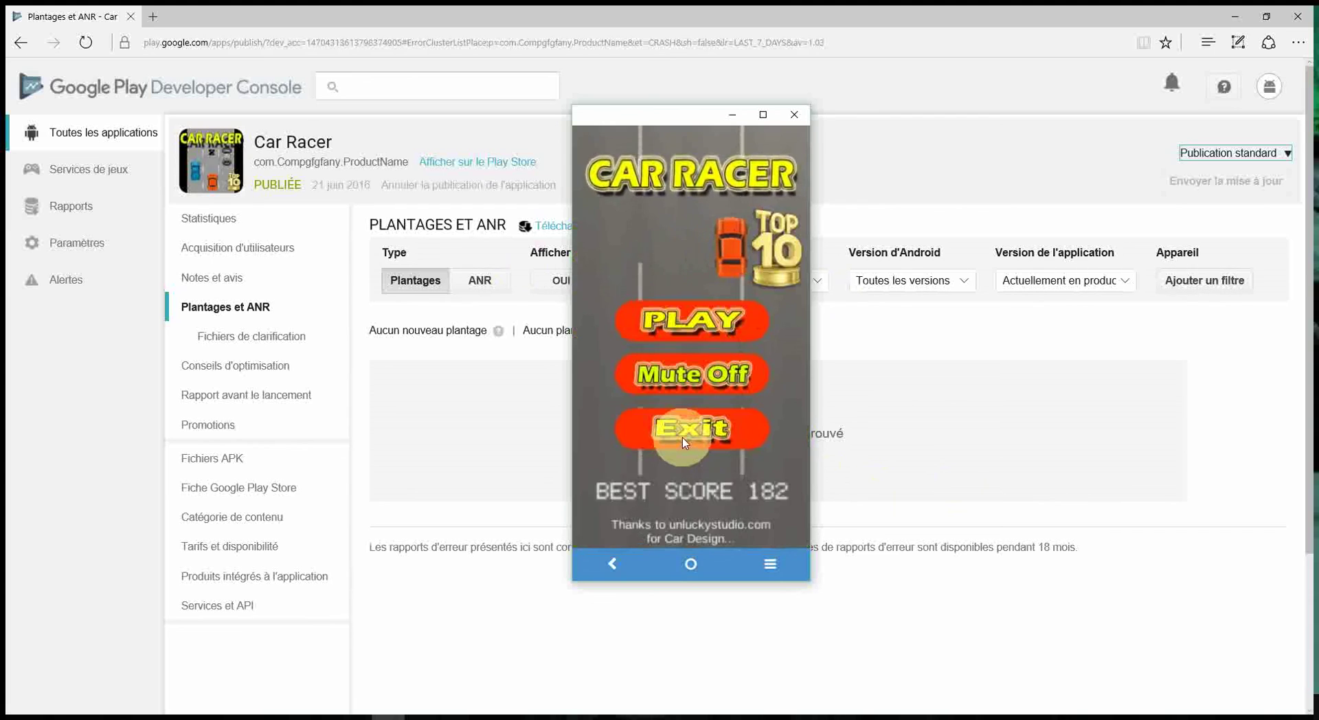
click(37, 87)
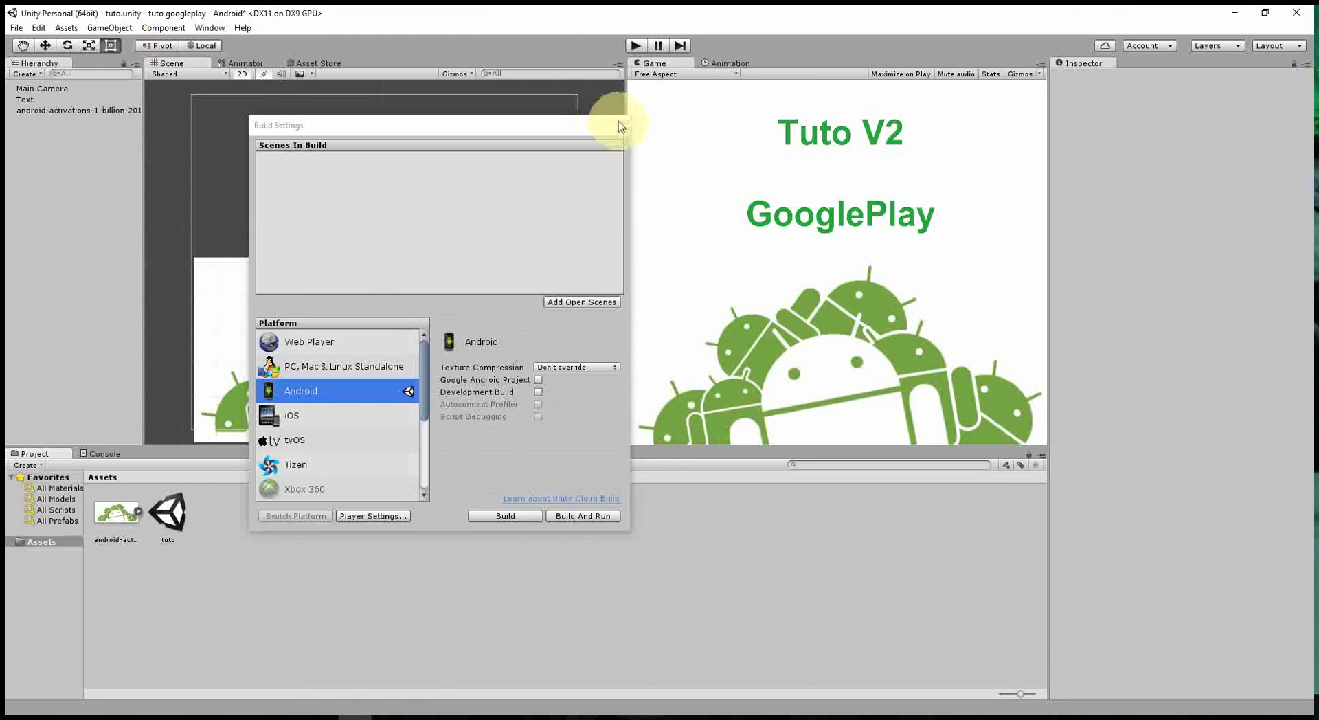
click(620, 126)
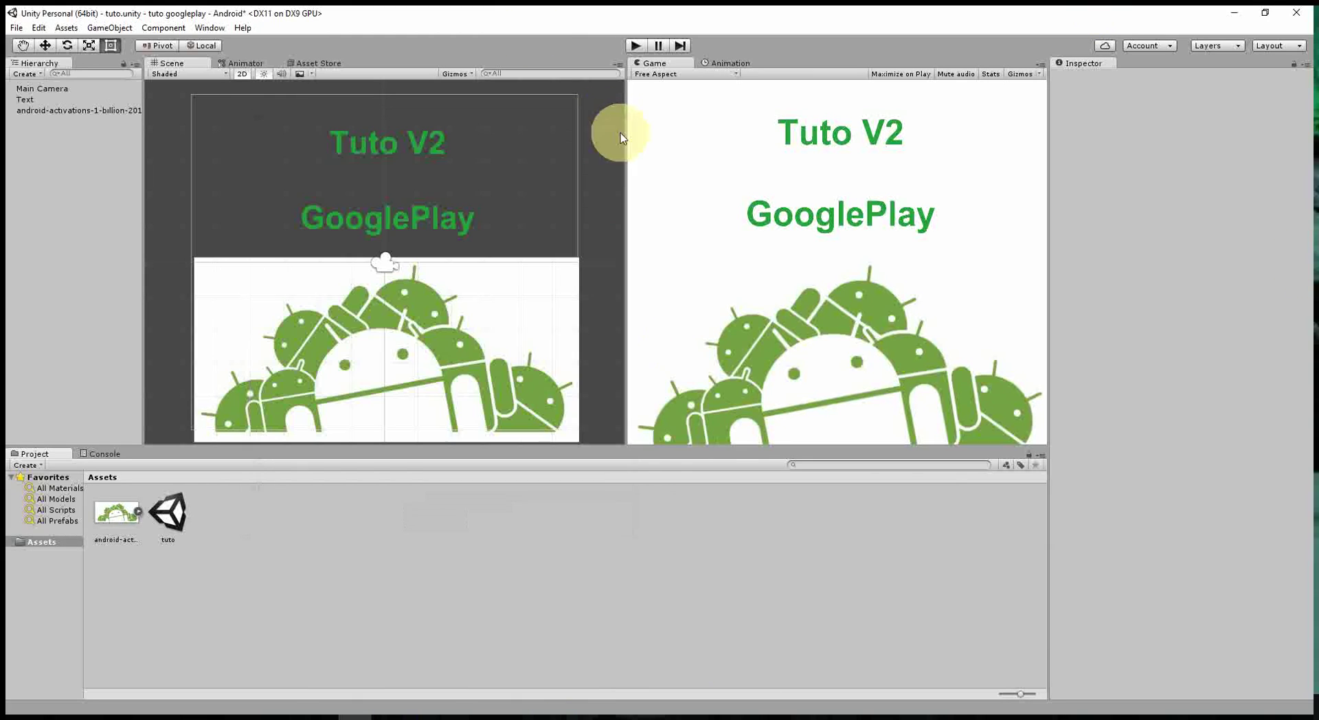